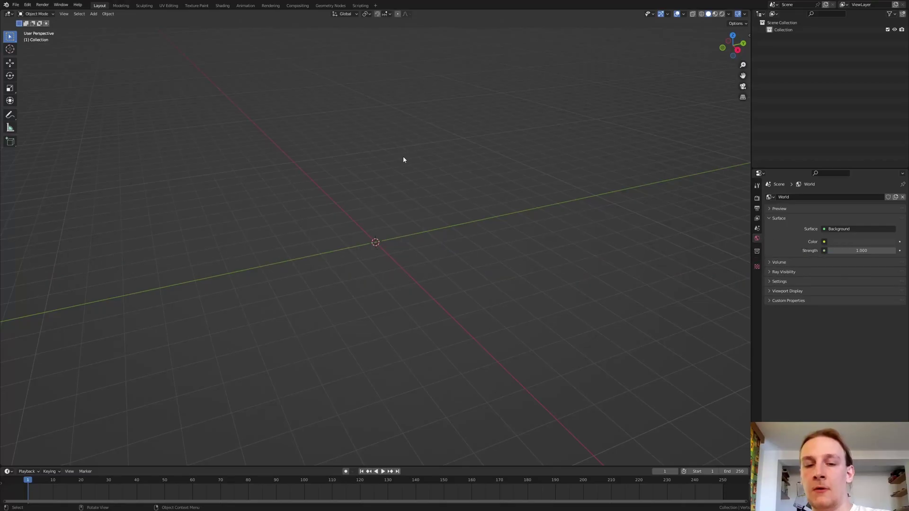
Add a plane mesh at the world origin
key("shift+a")
mouse_move(400, 159)
left_click(430, 160)
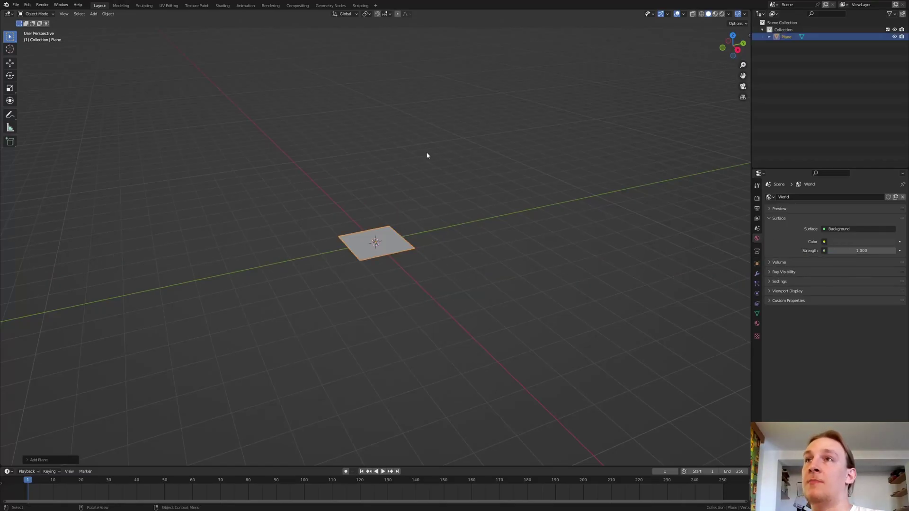
Switch to the Geometry Nodes workspace and join the spreadsheet area into the 3D viewport
left_click(331, 5)
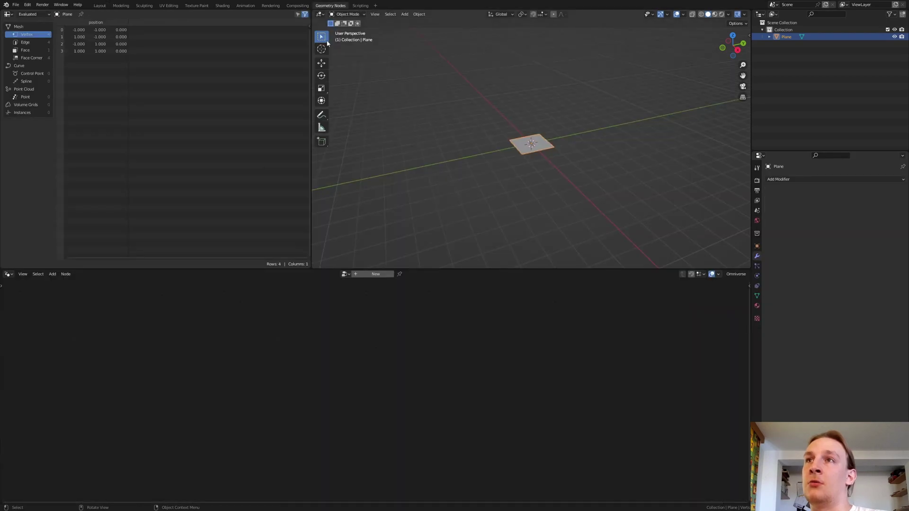
right_click(310, 79)
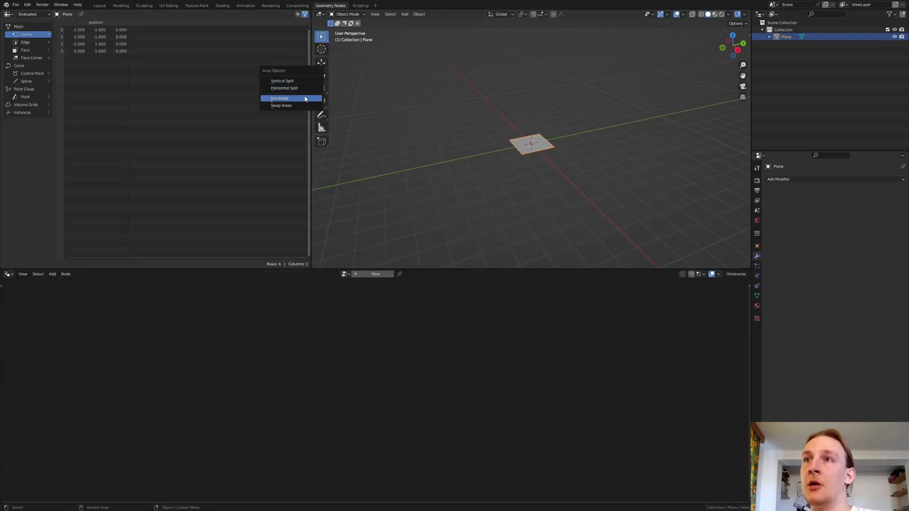
left_click(287, 96)
left_click(263, 105)
Create a new geometry node tree on the plane and delete its Group Input node
left_click(374, 274)
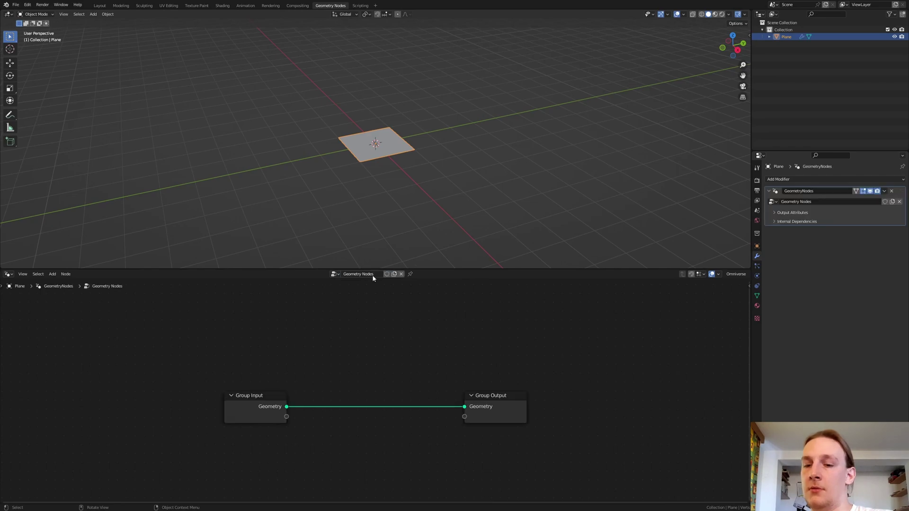
mouse_move(258, 406)
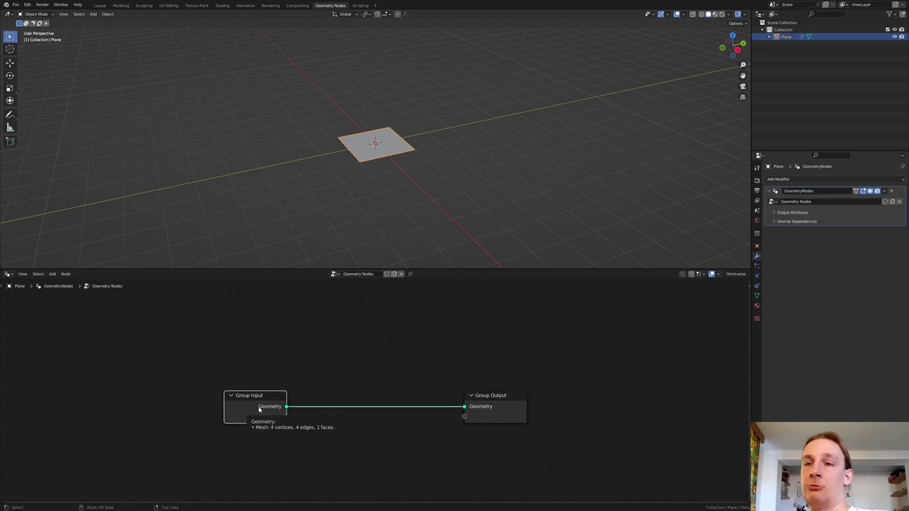
key("x")
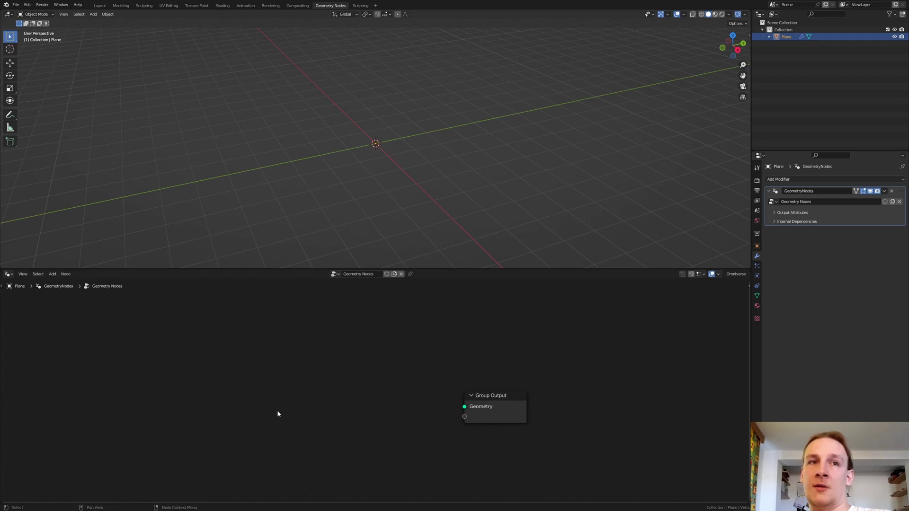
Add a Set Shade Smooth node and link its geometry output to the Group Output node
middle_click_drag(293, 403, 297, 411)
key("shift+a")
type("set sha")
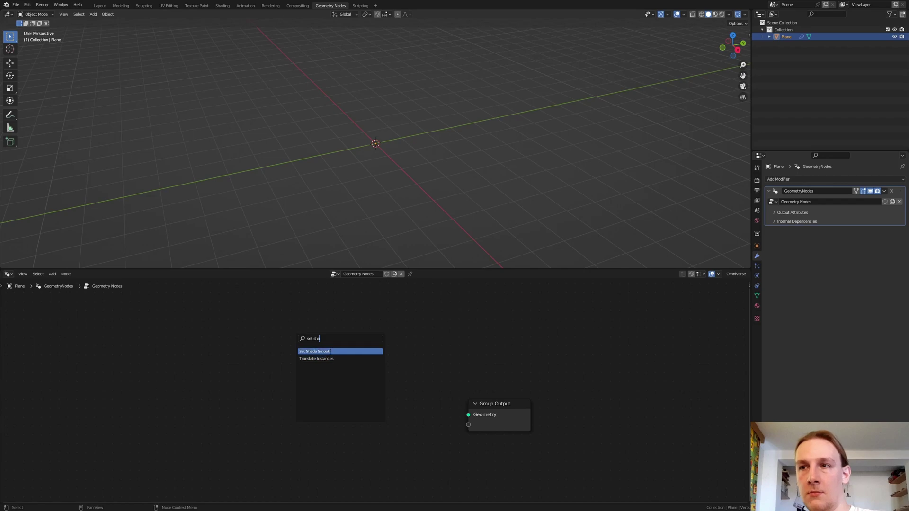
left_click(336, 352)
left_click_drag(397, 387, 398, 407)
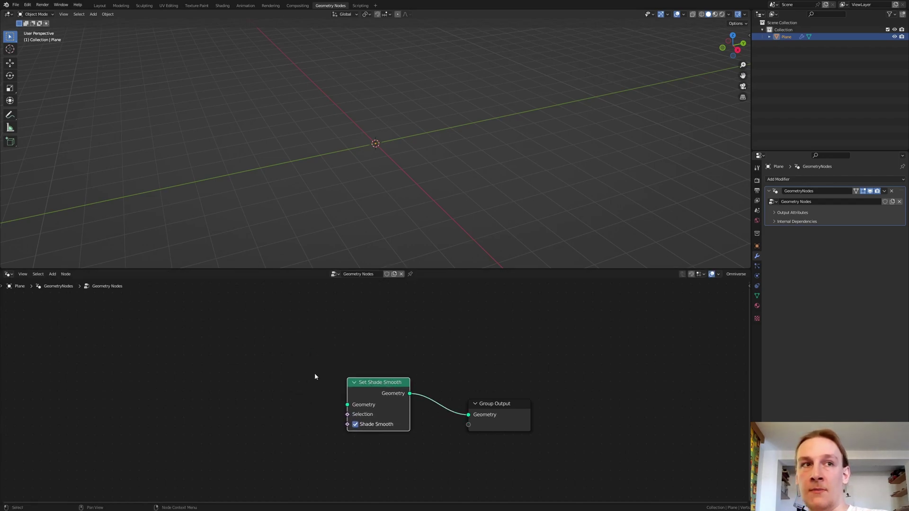
Add a Join Geometry node in front of the Set Shade Smooth node
key("shift+a")
left_click(284, 350)
type("jo")
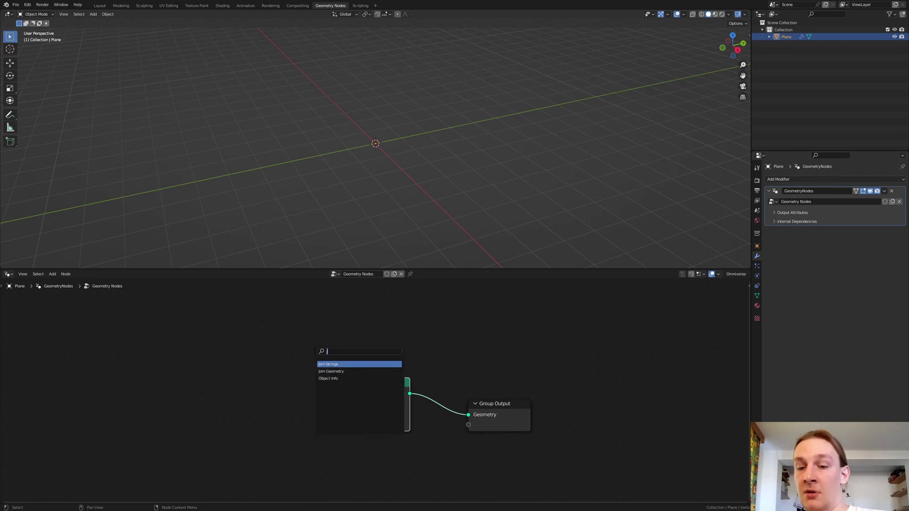
left_click(331, 371)
left_click(266, 399)
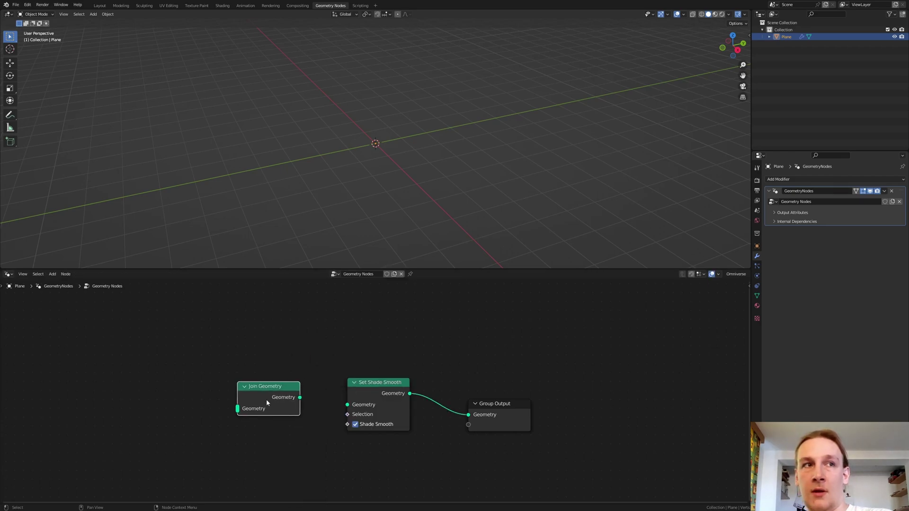
Add a Set Material node ahead of Join Geometry and place a duplicate of it underneath
key("shift+a")
left_click(261, 350)
type("se")
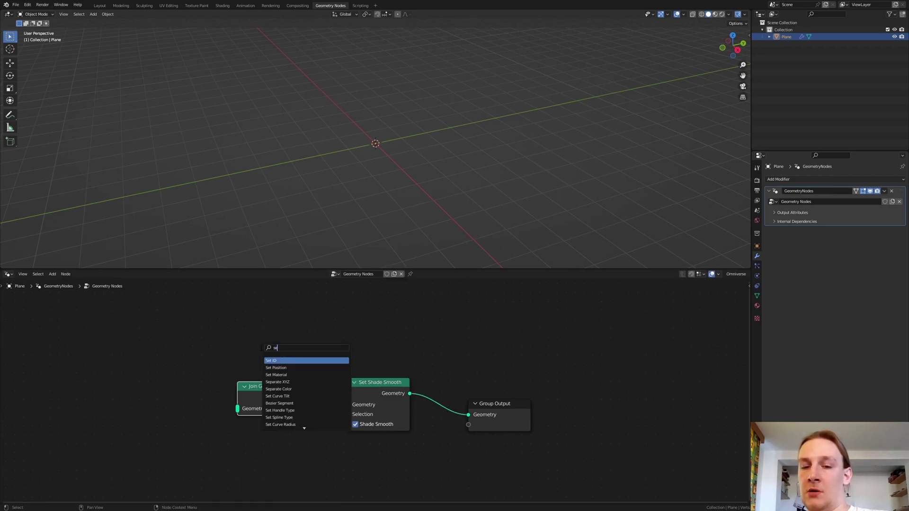
type("t mat")
key("Return")
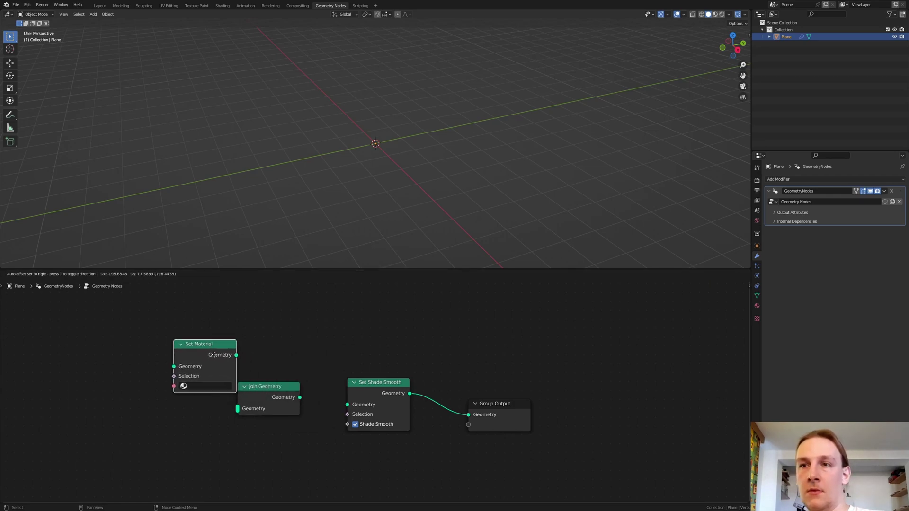
left_click(181, 339)
key("shift+d")
left_click(197, 447)
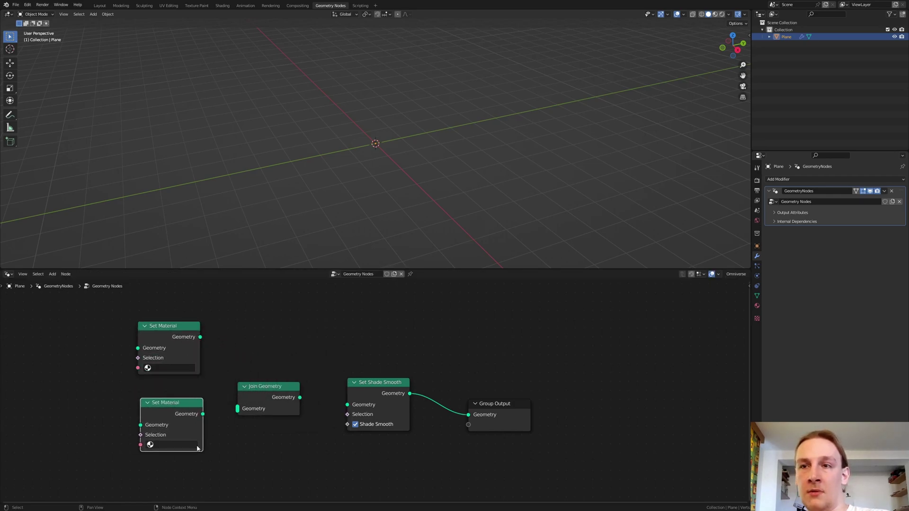
Link both Set Material nodes into Join Geometry, and link Join Geometry into Set Shade Smooth
left_click_drag(203, 414, 237, 409)
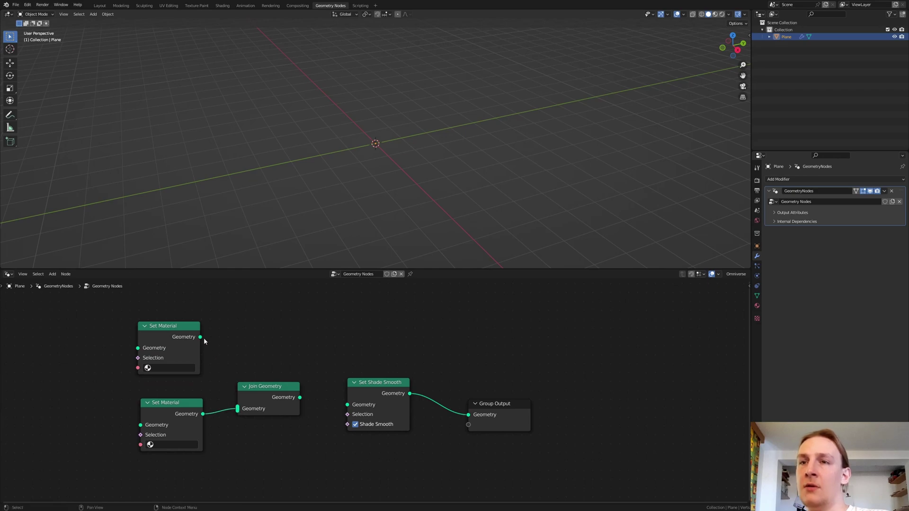
left_click_drag(203, 338, 237, 408)
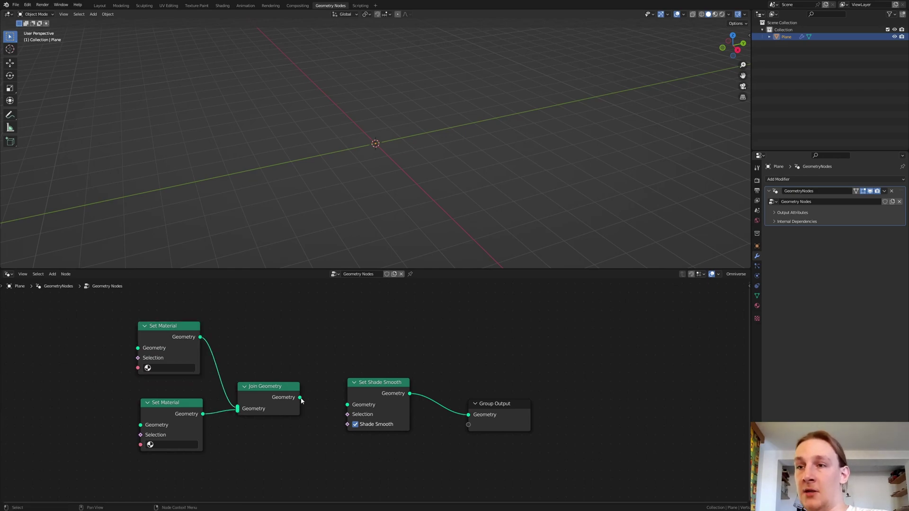
left_click_drag(300, 398, 348, 405)
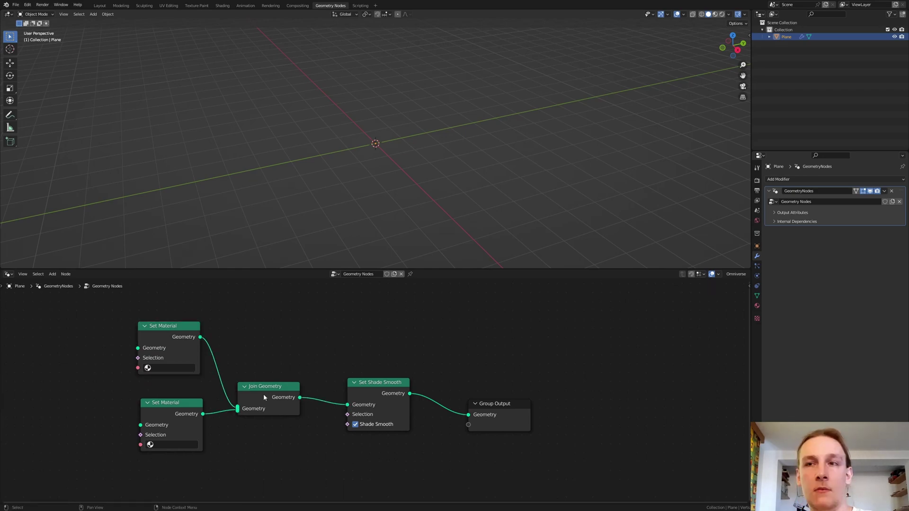
Add a Transform node and link its geometry output to the lower Set Material node
middle_click_drag(263, 394, 389, 397)
scroll(267, 414, "down", 2)
middle_click_drag(267, 413, 358, 396)
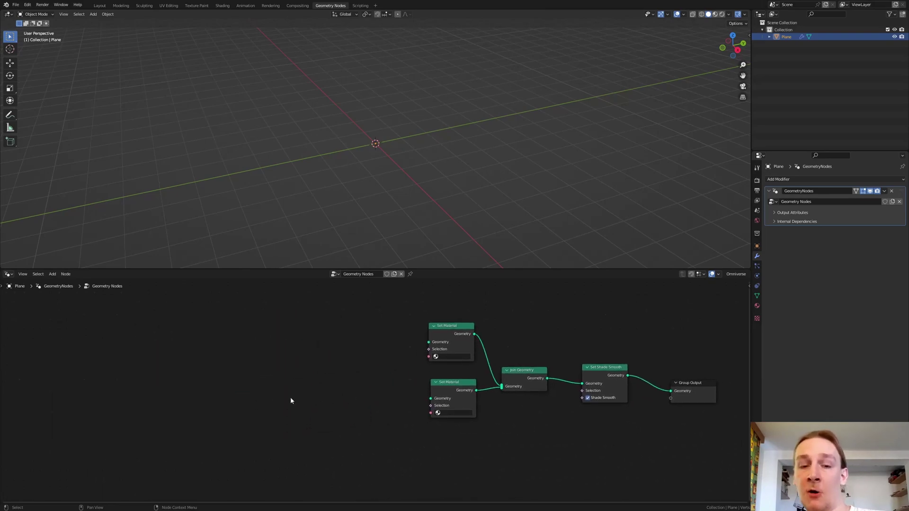
key("shift+a")
type("transform")
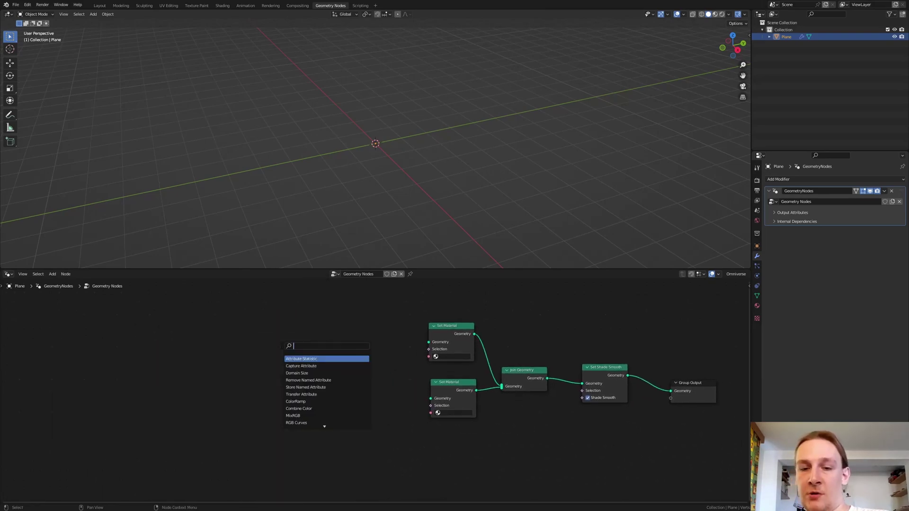
key("Return")
left_click(316, 390)
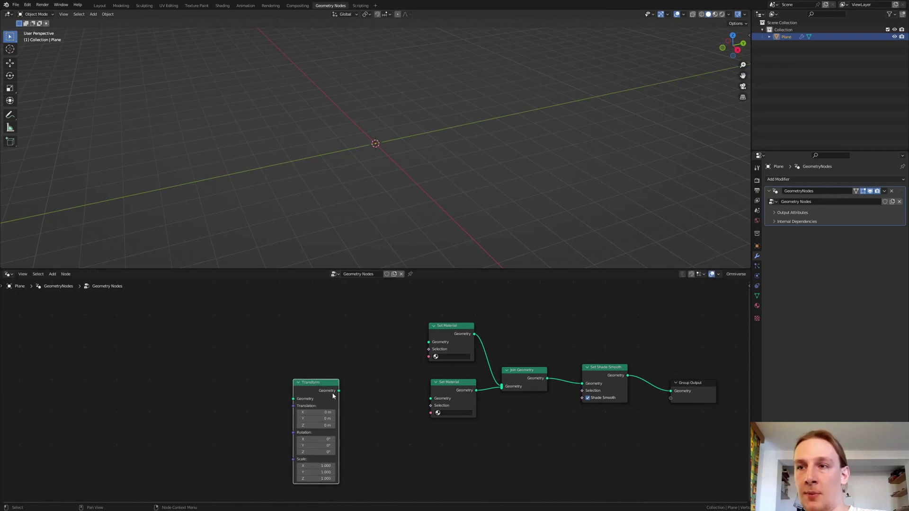
left_click_drag(338, 390, 430, 398)
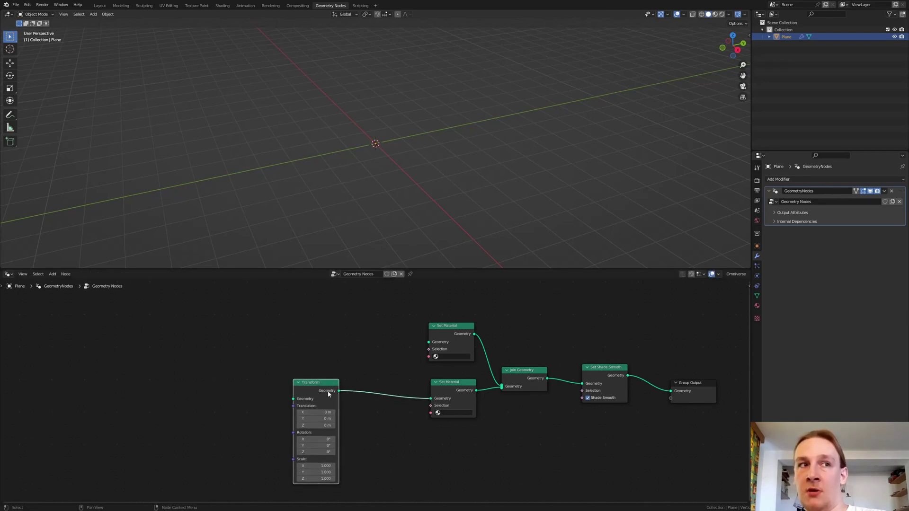
Add a Volume to Mesh node and link its mesh output to the Transform node's geometry input
key("shift+a")
left_click(265, 352)
type("vol")
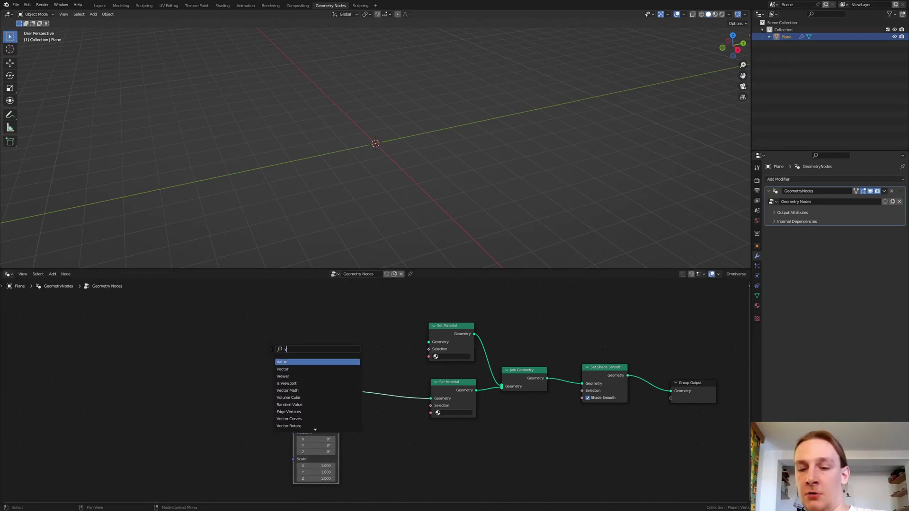
key("Down")
key("Down")
key("Return")
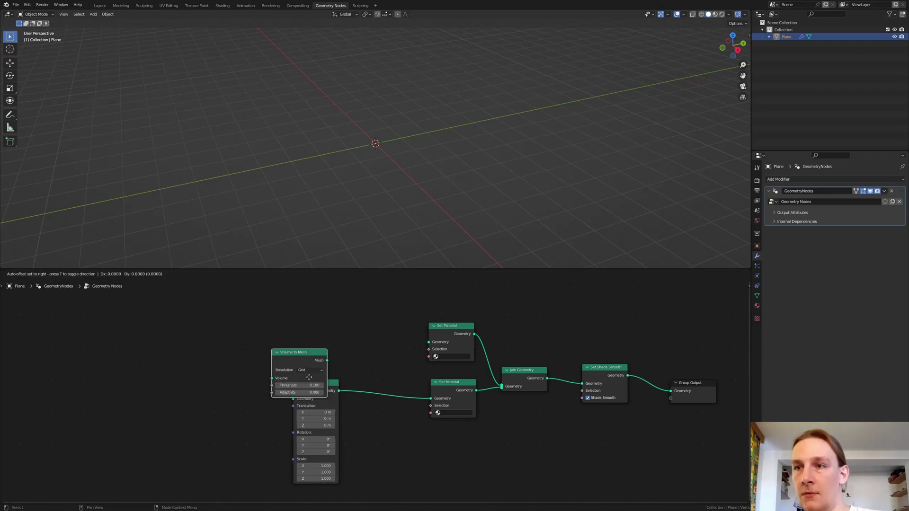
left_click(237, 432)
left_click_drag(253, 418, 250, 396)
Set the Transform node's Z scale to 0.085
middle_click_drag(332, 451, 372, 397)
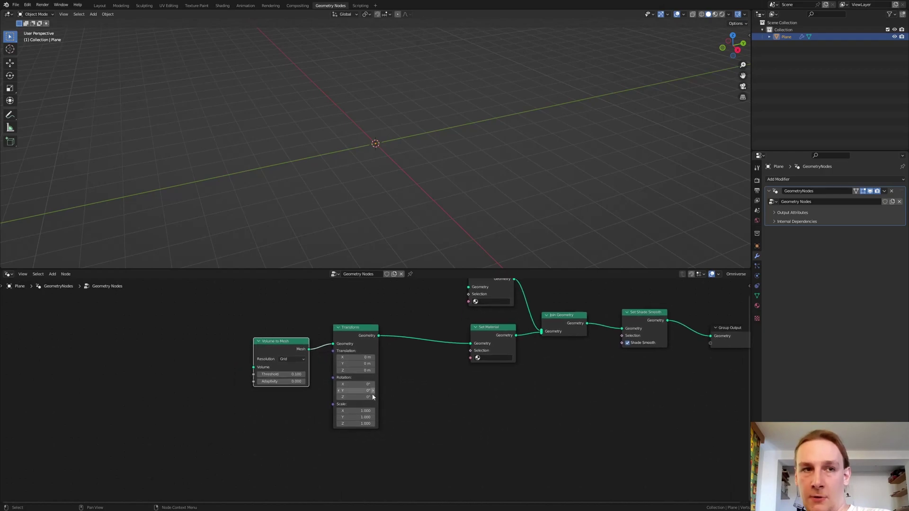
scroll(373, 396, "up", 3)
left_click(354, 430)
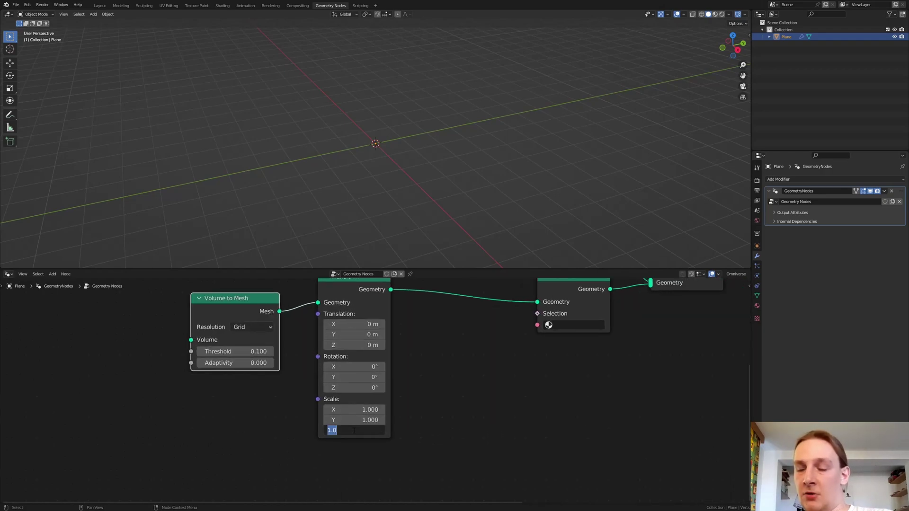
type("0.085")
key("Return")
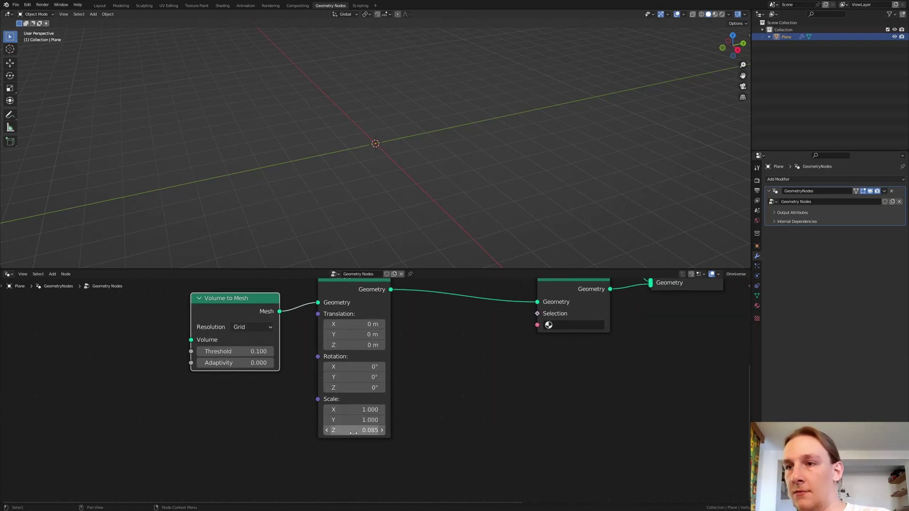
Add a Volume Cube node and link its volume output to the Volume to Mesh node
middle_click_drag(87, 329, 163, 375)
key("shift+a")
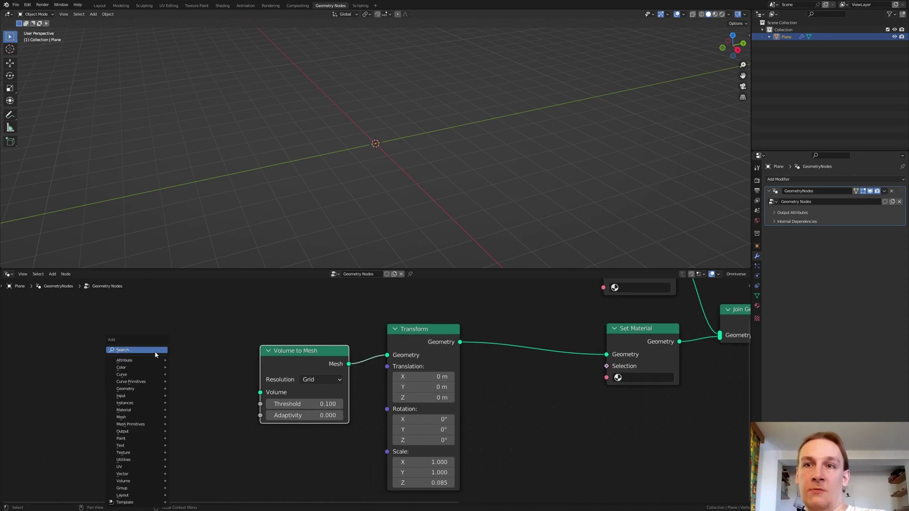
left_click(157, 352)
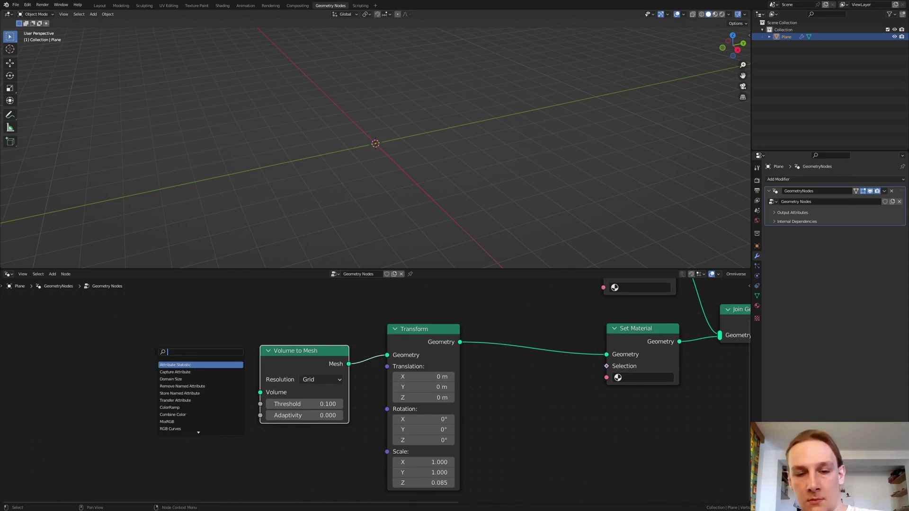
type("volume cube")
left_click(190, 370)
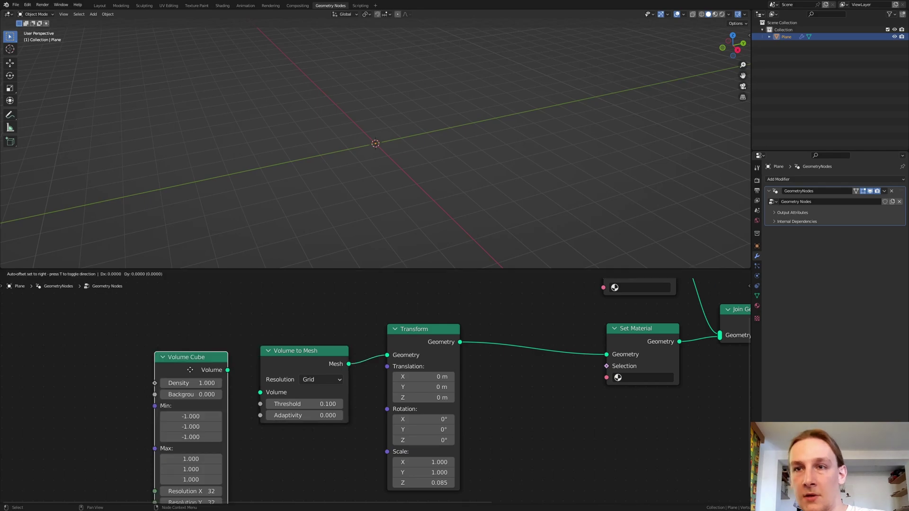
left_click(181, 346)
left_click_drag(217, 344, 261, 393)
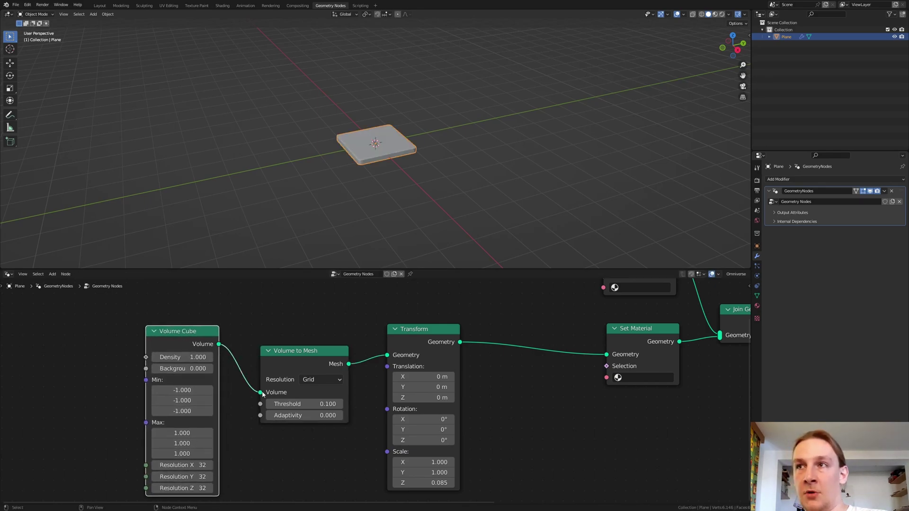
Add a Wave Texture node and link its color output to the Volume Cube's density
middle_click_drag(341, 197, 382, 153)
scroll(375, 176, "up", 5)
middle_click_drag(285, 433, 345, 412)
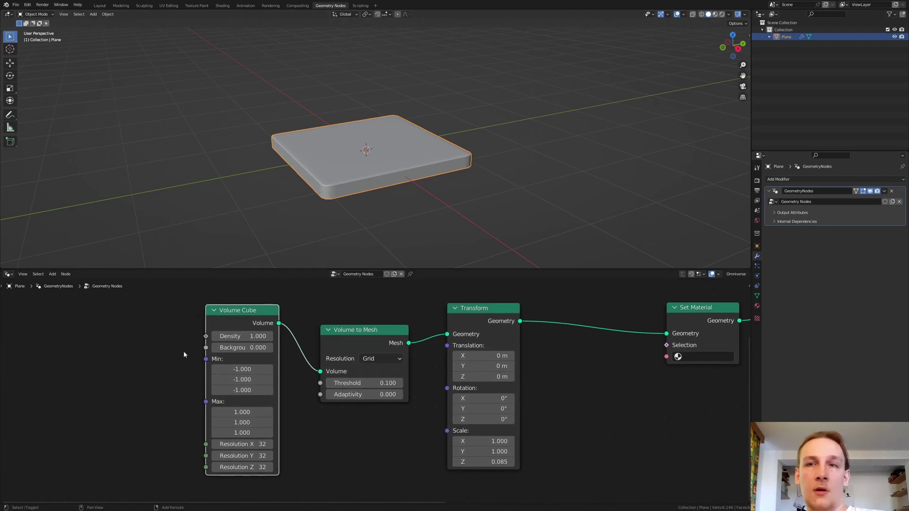
key("shift+a")
left_click(183, 351)
type("wave")
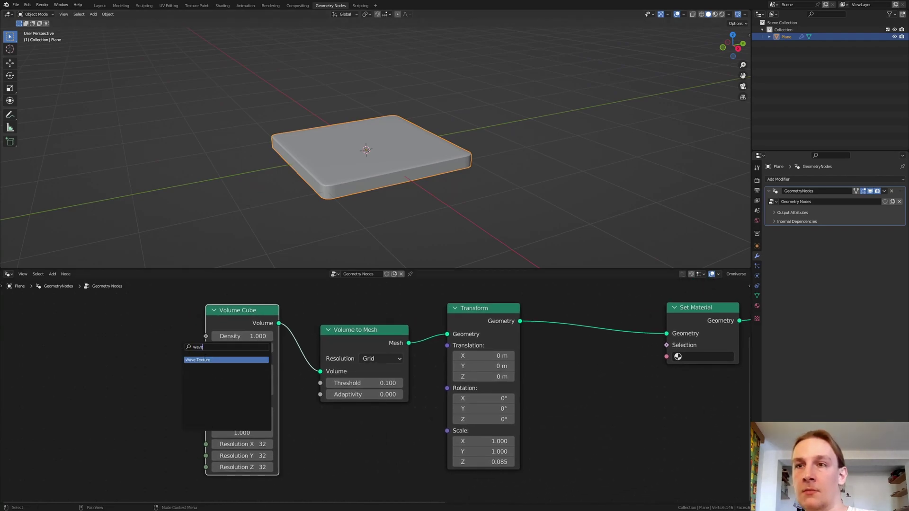
key("Return")
left_click(109, 322)
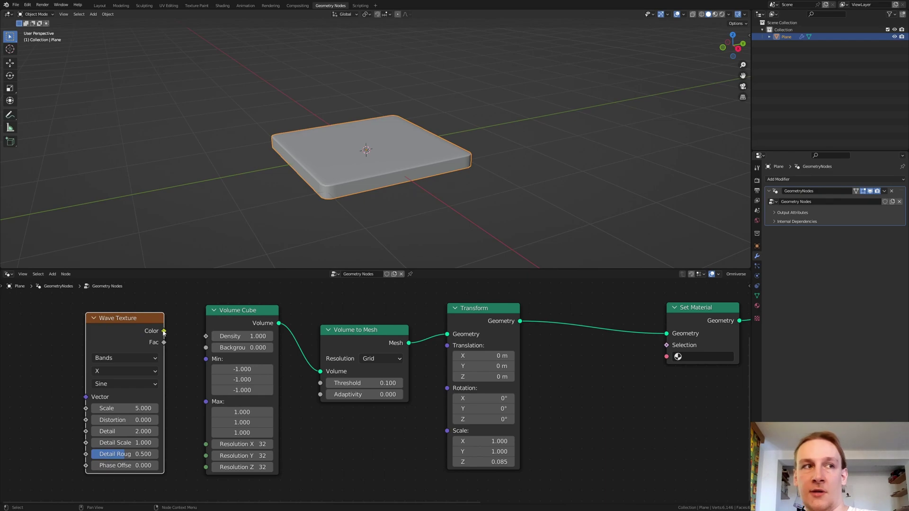
left_click_drag(164, 331, 205, 336)
Set the Wave Texture's bands direction to Z
left_click(183, 377)
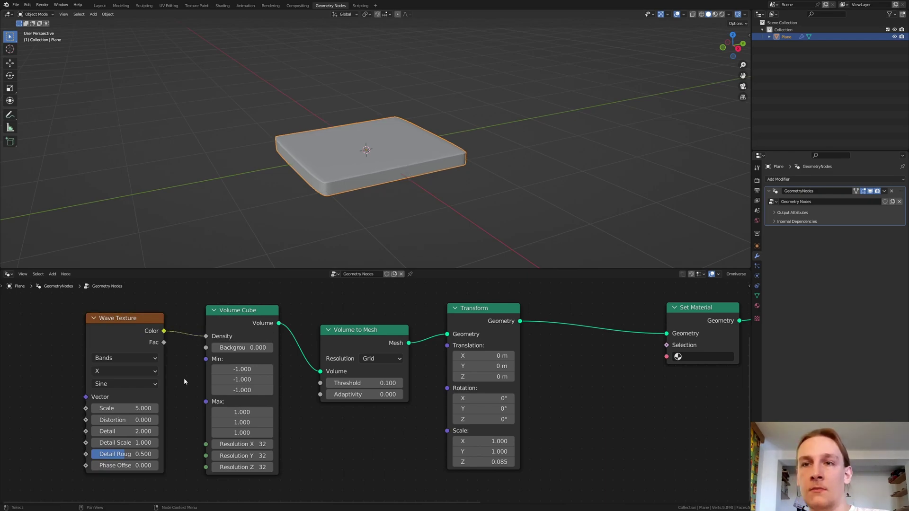
left_click(140, 376)
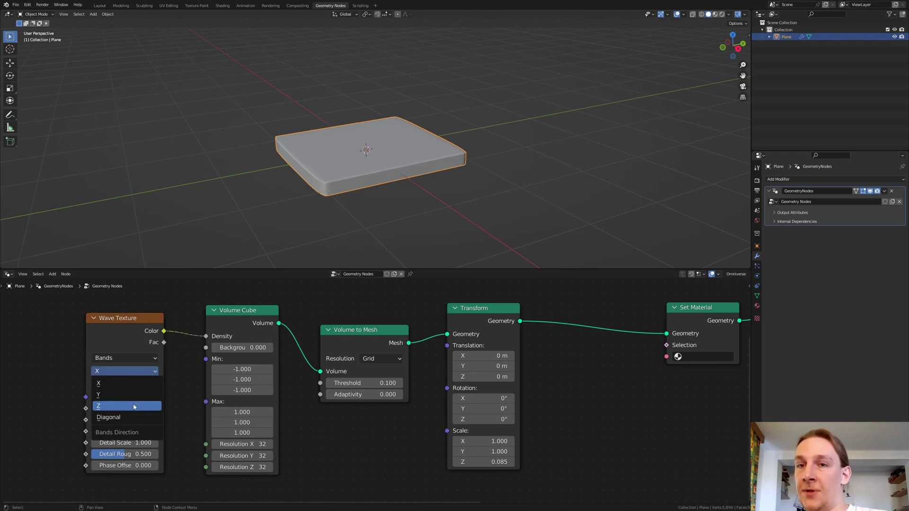
left_click(102, 402)
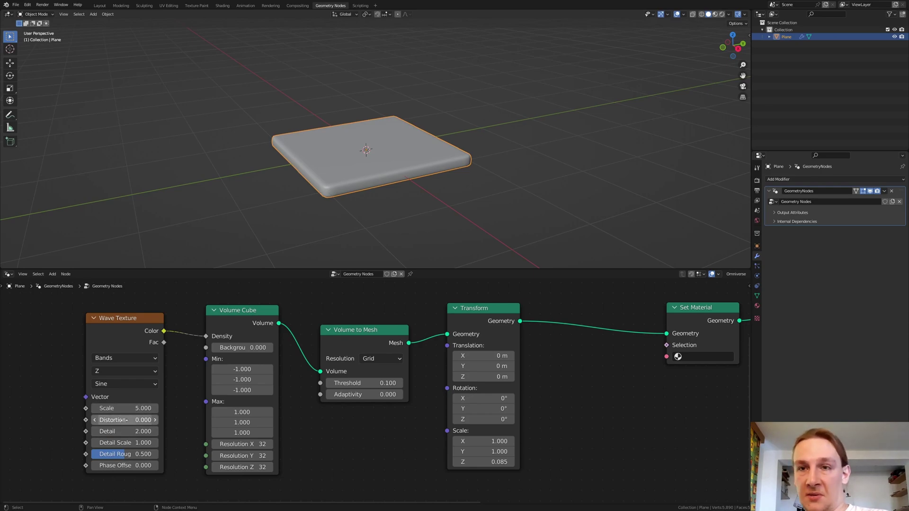
Set the Wave Texture's distortion to 2.5, detail to 15 and detail roughness to 1
left_click(124, 420)
type("2.5")
key("Return")
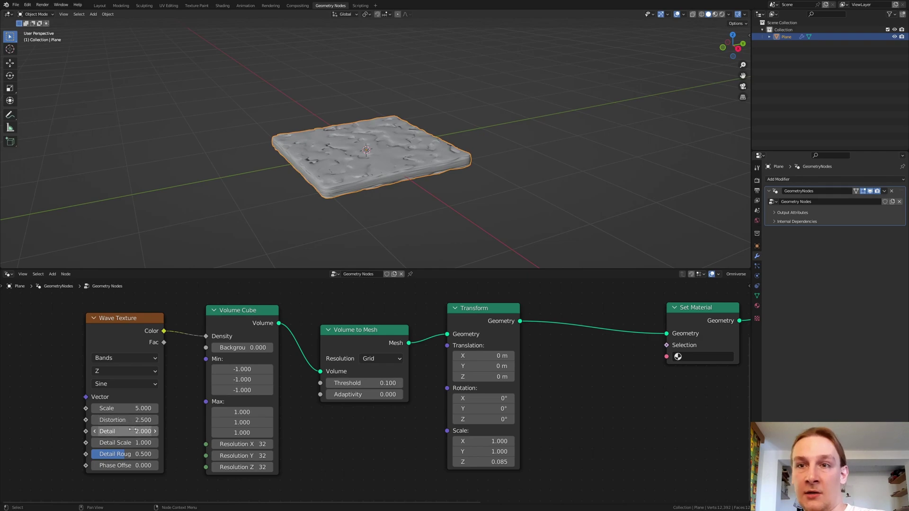
left_click(133, 431)
type("15")
key("Return")
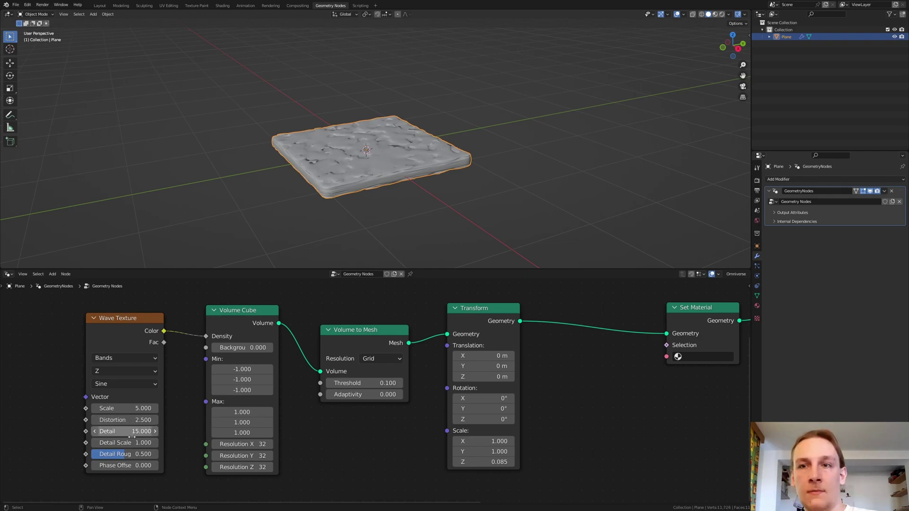
left_click_drag(125, 454, 159, 454)
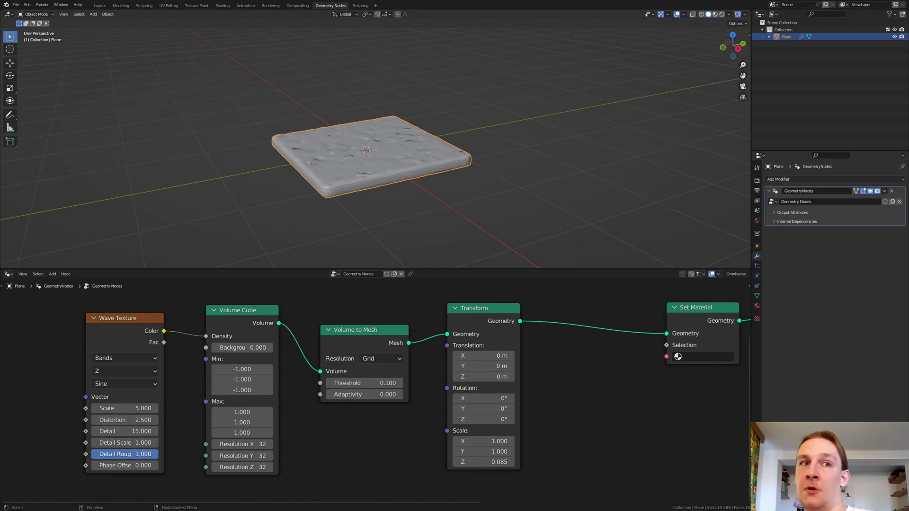
Set the Transform node's rotation to 90° on X and 180° on Z
left_click(502, 398)
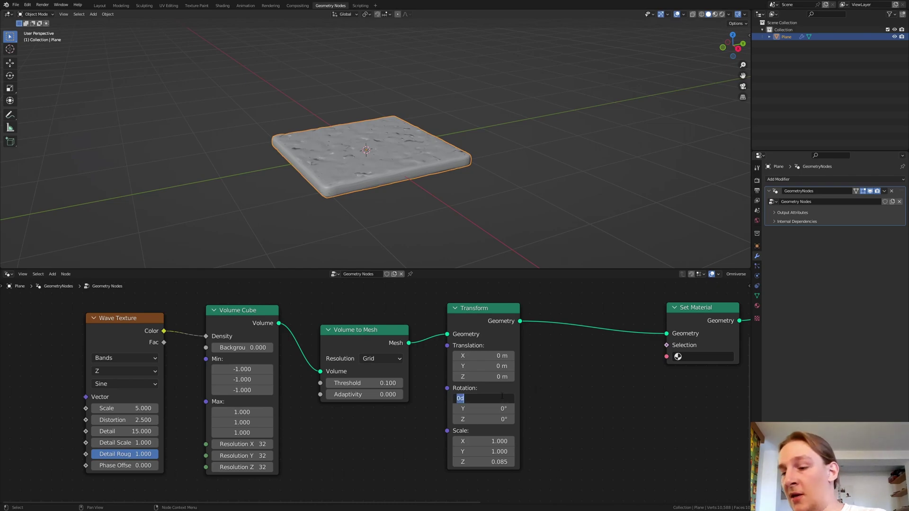
type("90")
key("Return")
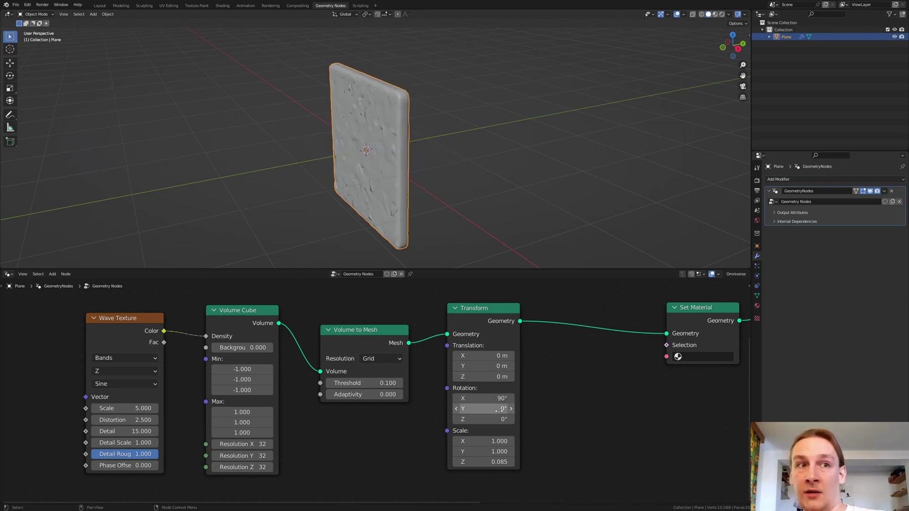
left_click(497, 418)
type("180")
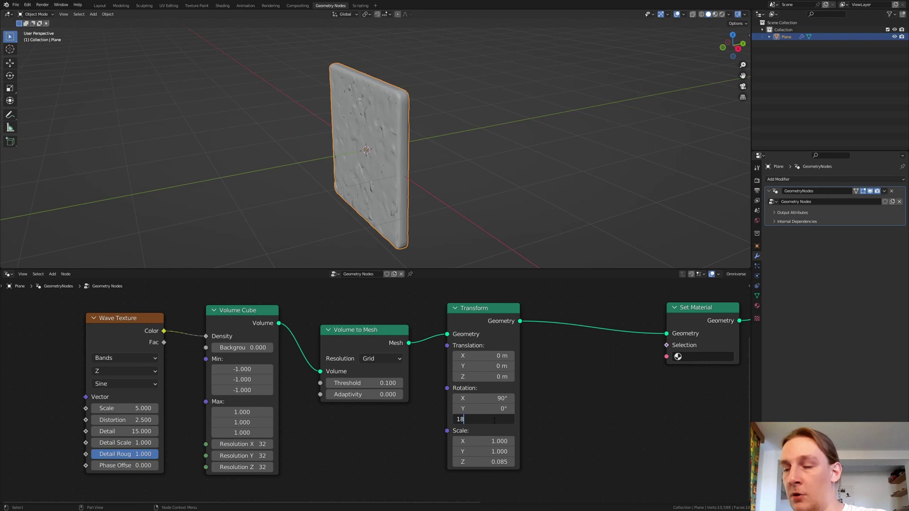
key("Return")
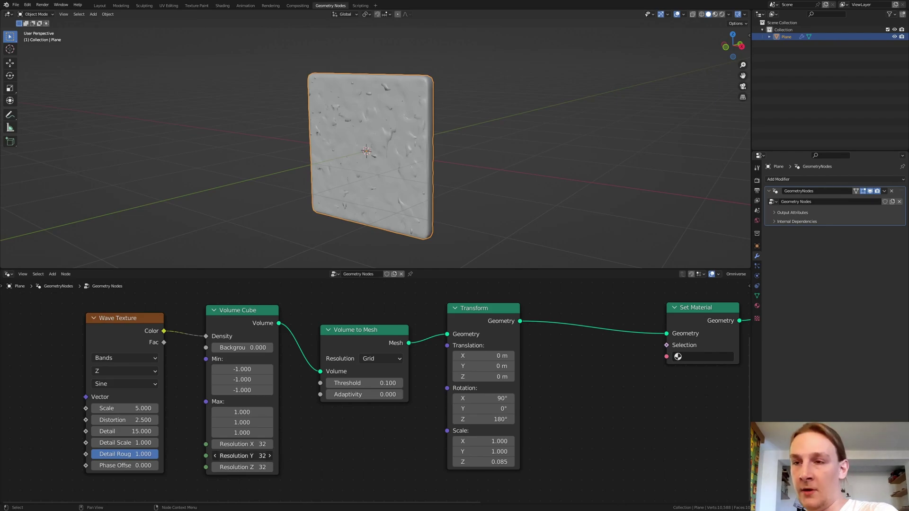
Set the Volume Cube's X and Y resolution to 250
left_click_drag(262, 444, 262, 455)
type("250")
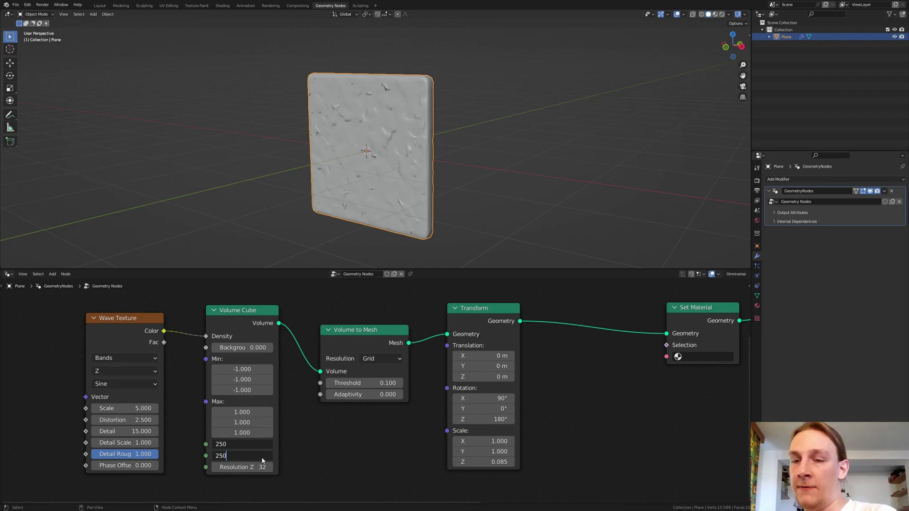
key("Return")
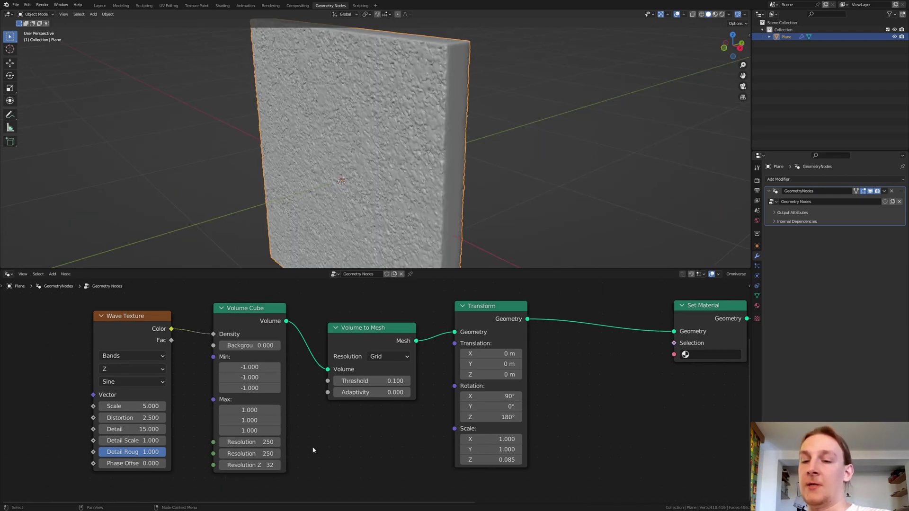
Enclose the Wave Texture, Volume Cube, Volume to Mesh and Transform nodes in a frame labelled CONCRETE
scroll(354, 426, "down", 4)
left_click_drag(483, 478, 177, 322)
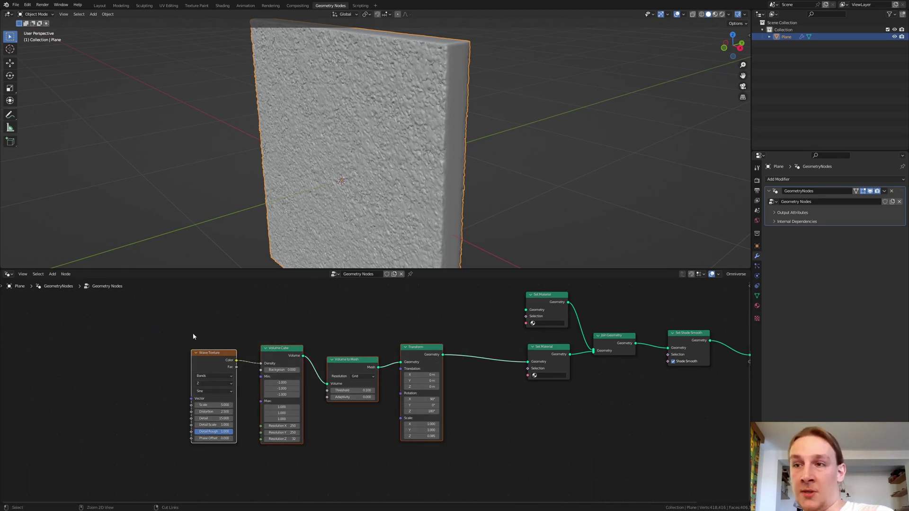
key("ctrl+j")
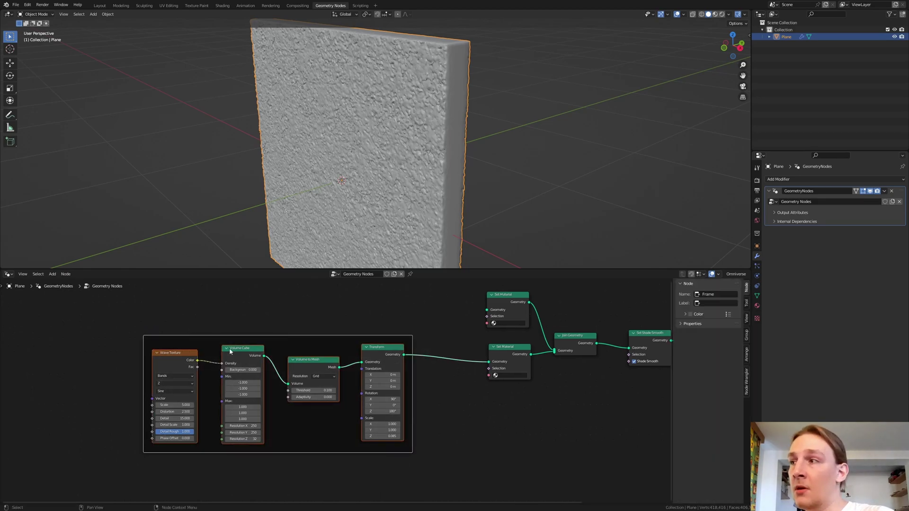
key("n")
left_click(717, 304)
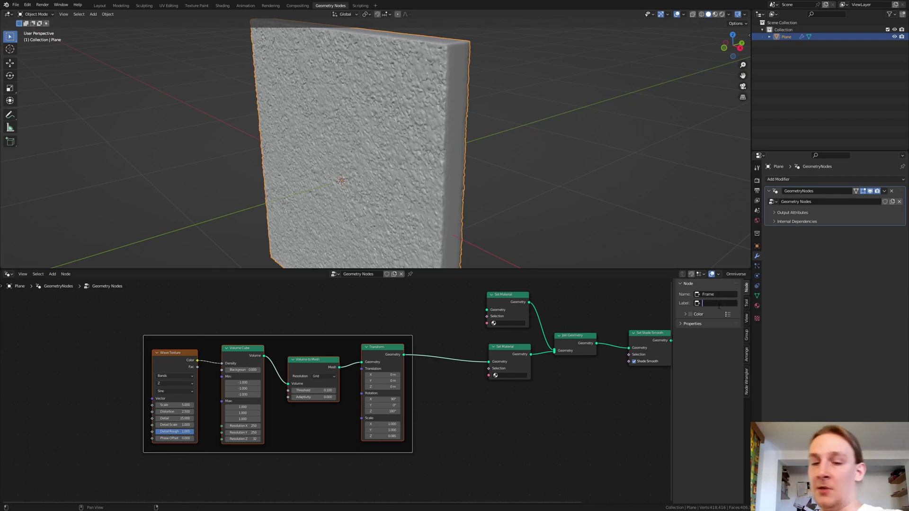
type("CON")
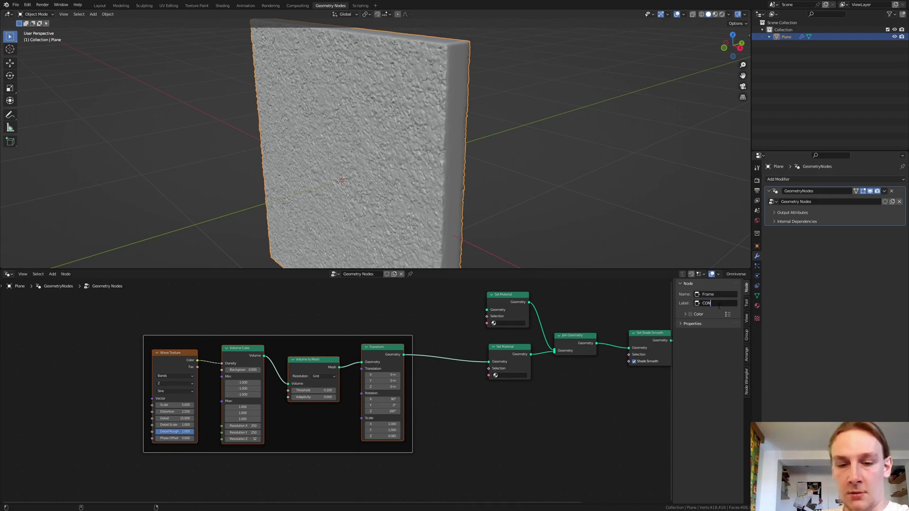
type("CRETE")
key("Return")
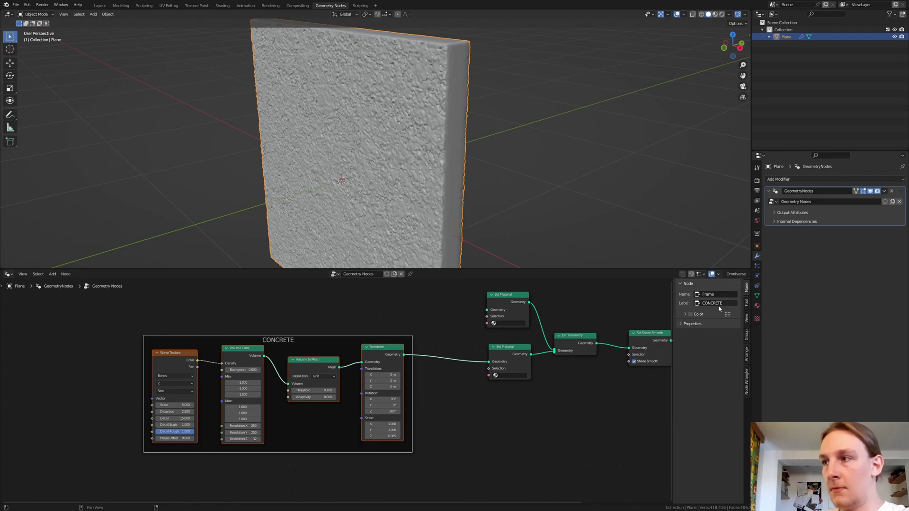
left_click(99, 389)
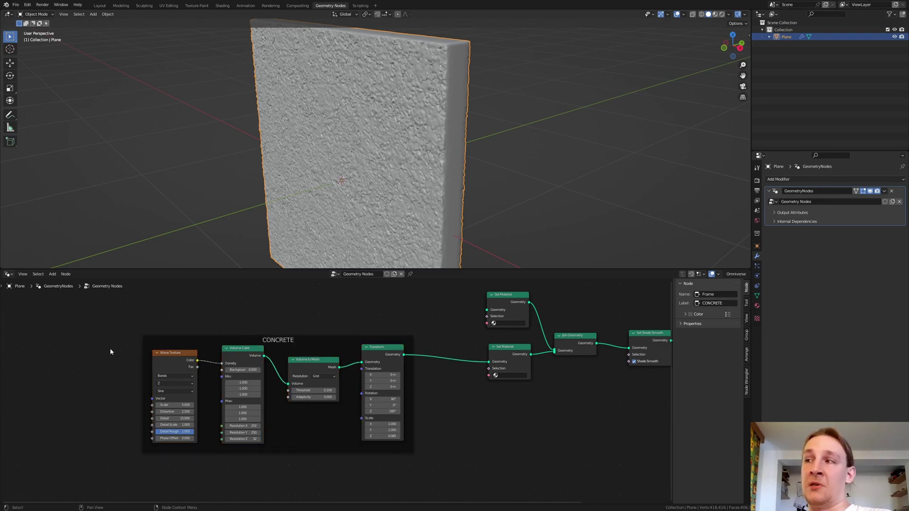
key("n")
Add a second Transform node above the CONCRETE frame and link its geometry output to the unused upper Set Material node
middle_click_drag(183, 331, 175, 406)
scroll(227, 393, "down", 2)
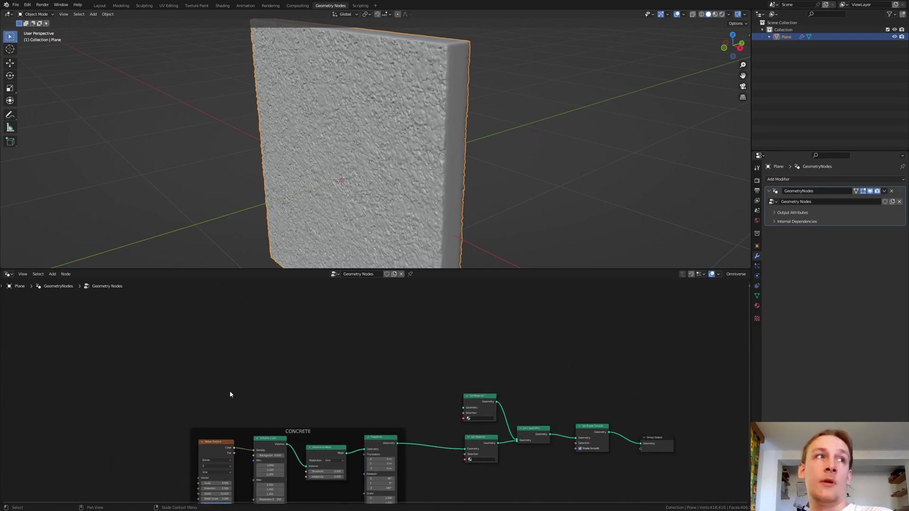
middle_click_drag(230, 394, 306, 306)
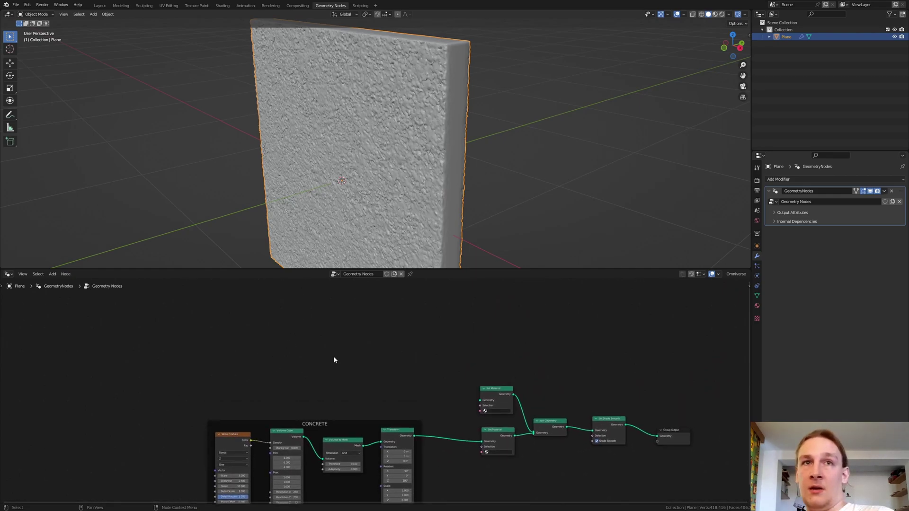
middle_click_drag(333, 356, 334, 373)
key("shift+a")
type("transform")
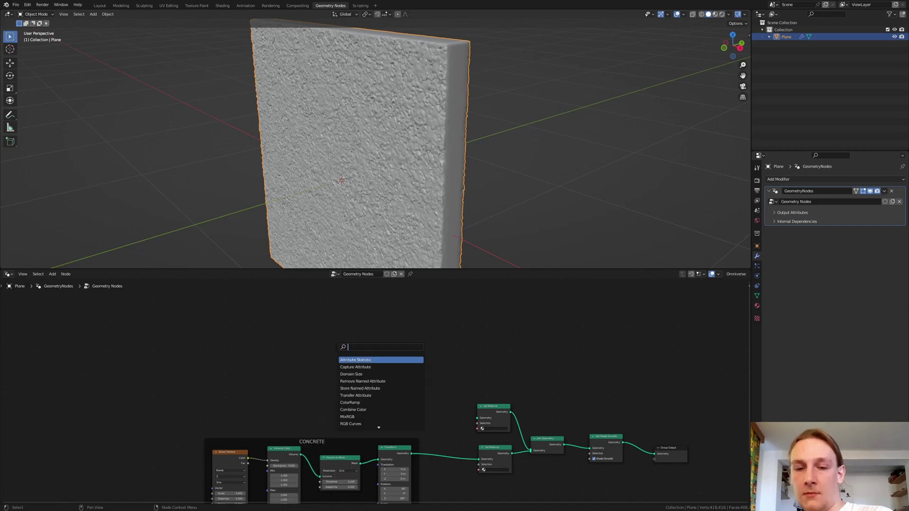
key("Return")
left_click(390, 302)
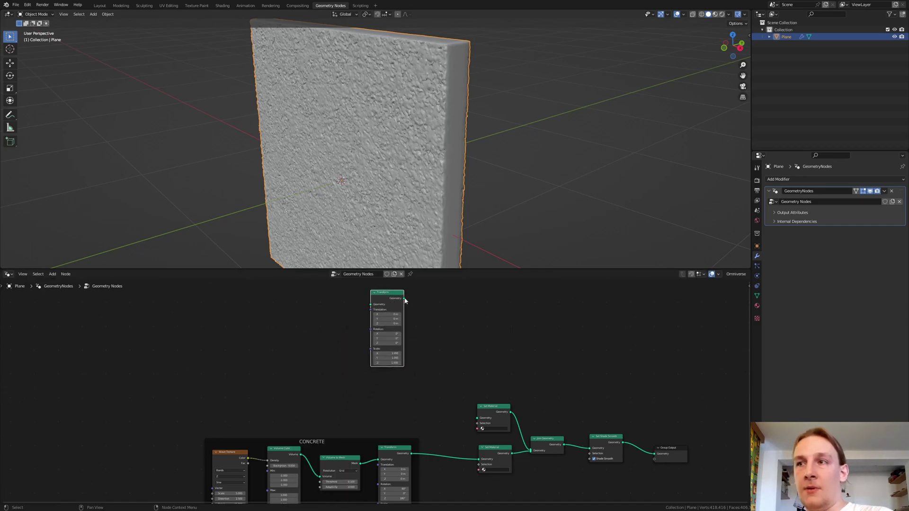
left_click_drag(404, 298, 477, 418)
Add a Volume to Mesh node and link its mesh output to the new Transform node's geometry input
middle_click_drag(427, 361, 451, 389)
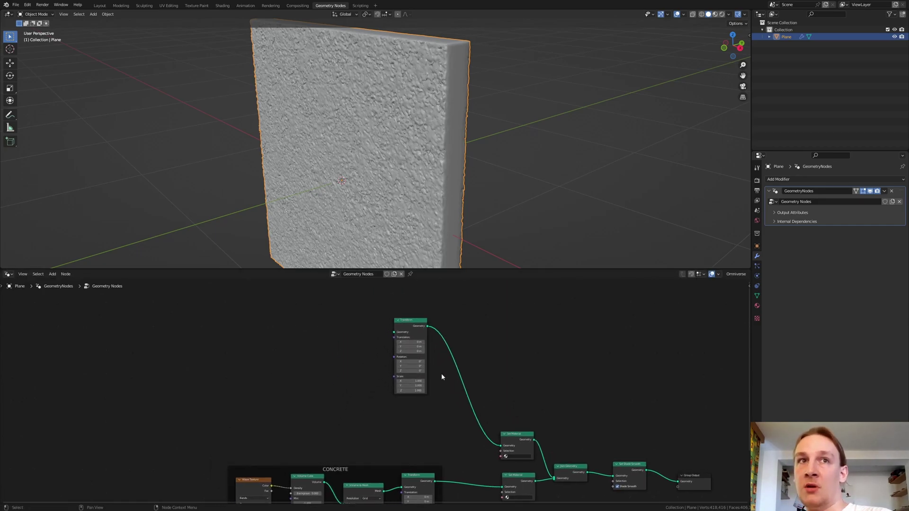
key("shift+a")
left_click(325, 327)
type("vol")
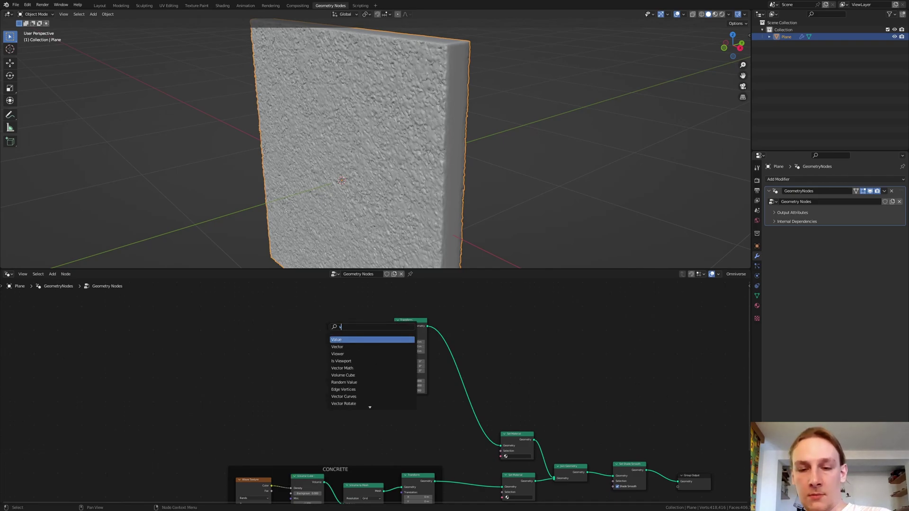
key("Down")
key("Down")
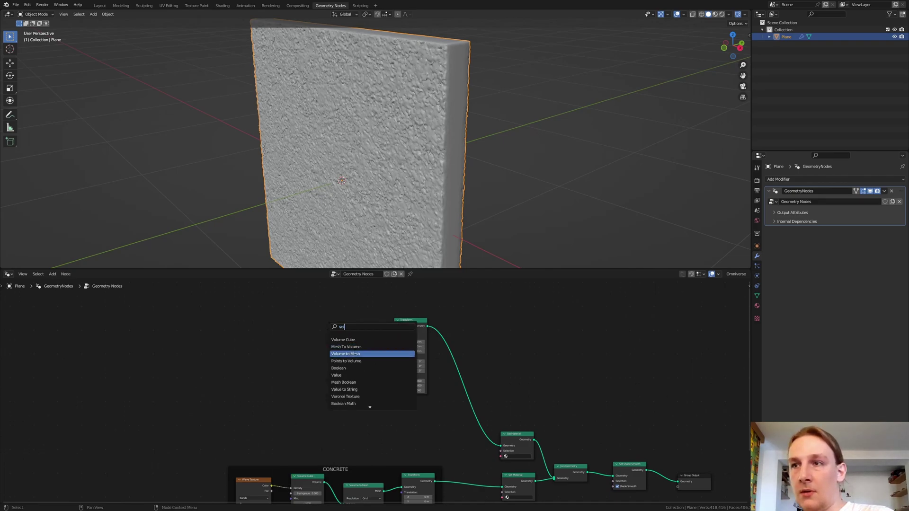
key("Return")
left_click(350, 324)
left_click_drag(351, 321, 394, 335)
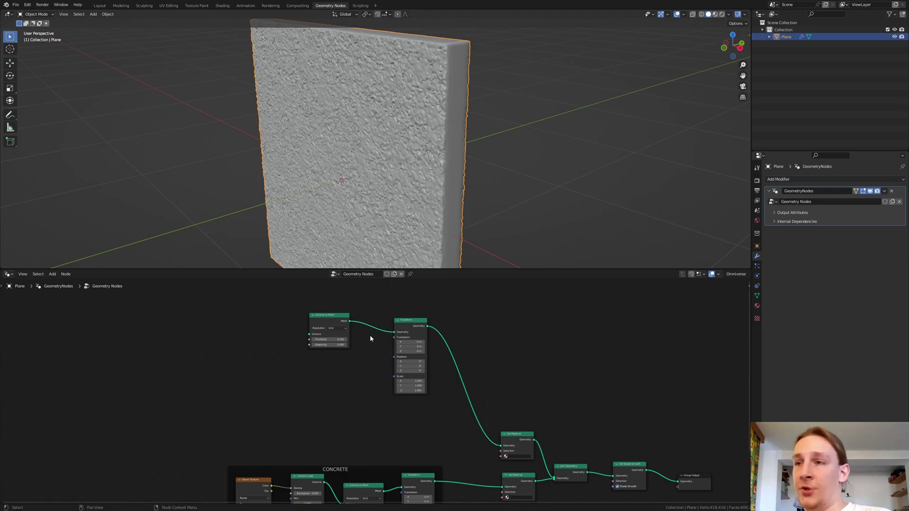
Set the new Transform node's Z scale to 0.1
scroll(422, 387, "up", 3)
double_click(413, 393)
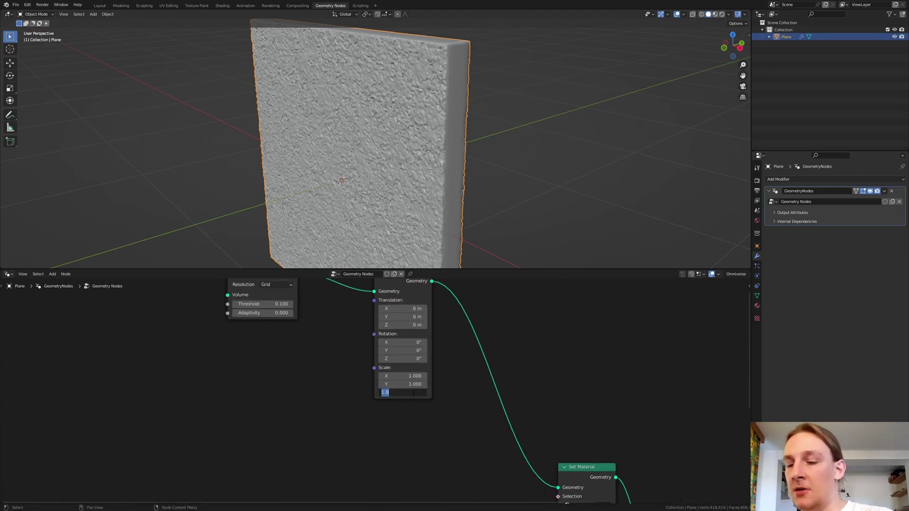
type("0.1")
key("Return")
Set the new Transform node's rotation to 180° on Z and 90° on X
middle_click_drag(412, 362, 411, 385)
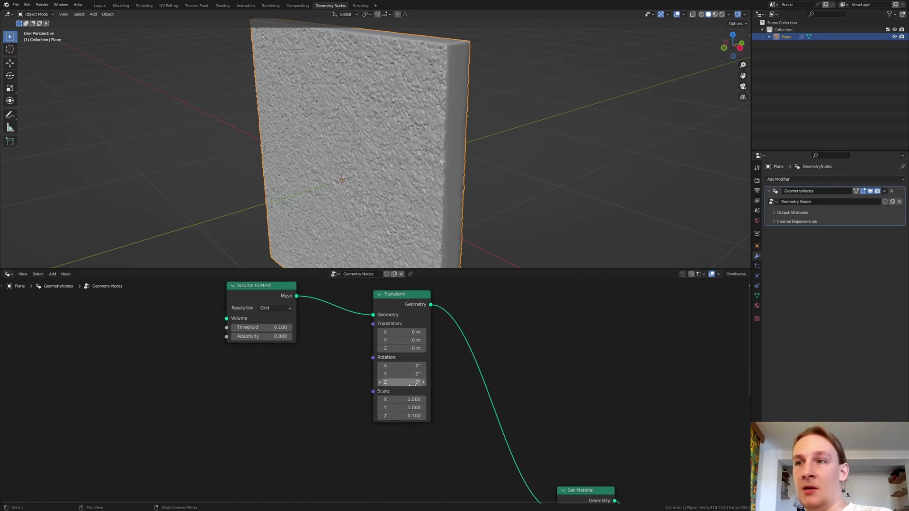
double_click(411, 385)
type("180")
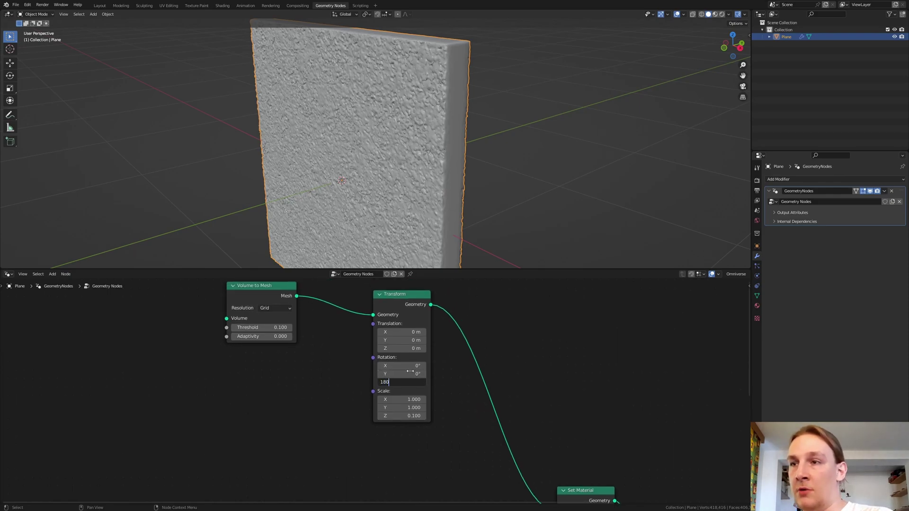
key("Return")
double_click(410, 366)
type("90")
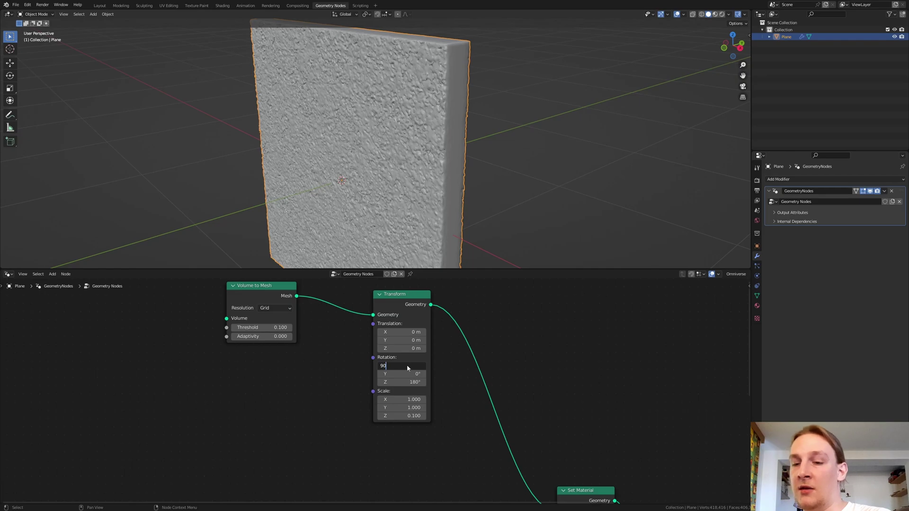
key("Return")
Move the new Volume to Mesh node nearer its Transform, and feed its volume input from a new Volume Cube node
key("g")
left_click(163, 339)
key("shift+a")
type("cu")
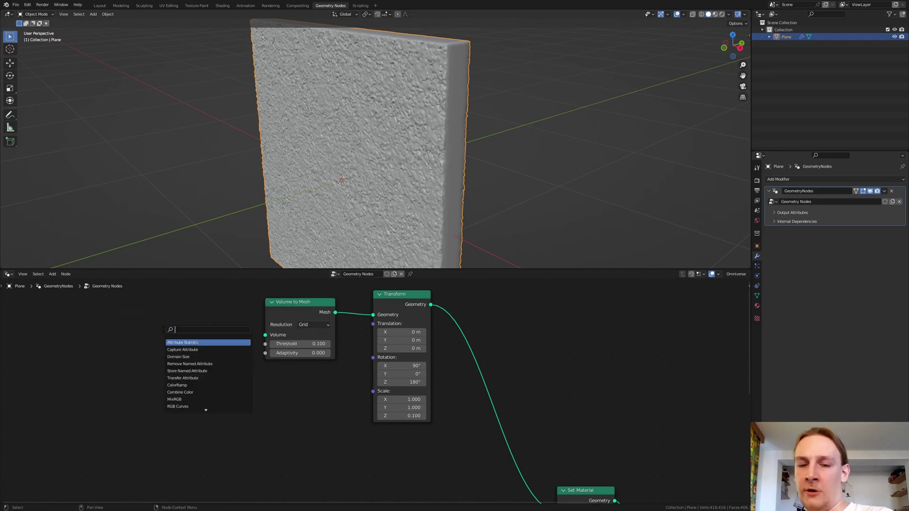
type("be")
key("Down")
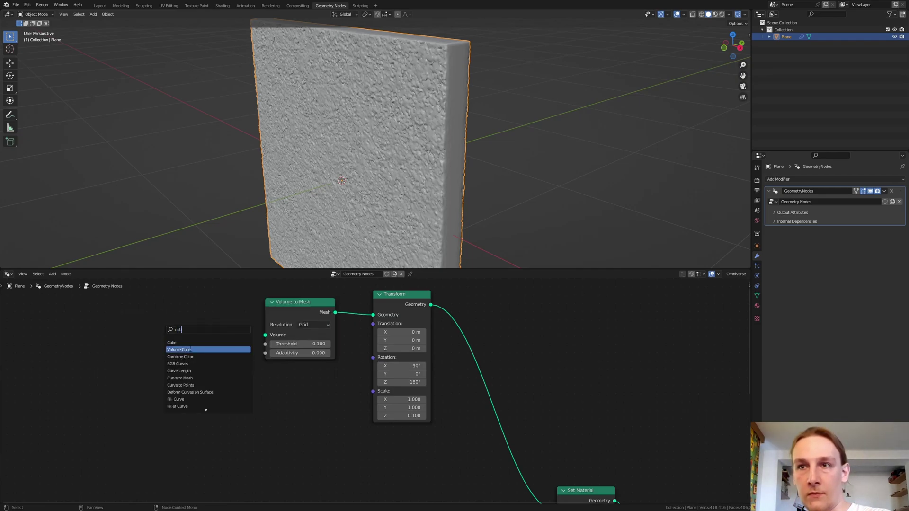
key("Return")
left_click(218, 311)
left_click_drag(223, 312, 253, 337)
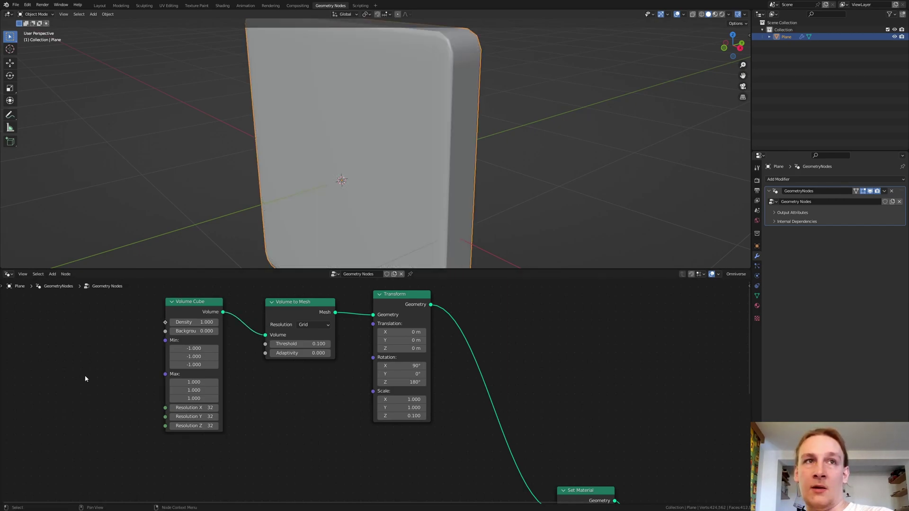
Add a Wave Texture node beside the new Volume Cube and link its color output to the cube's density
middle_click_drag(85, 378, 197, 368)
key("shift+a")
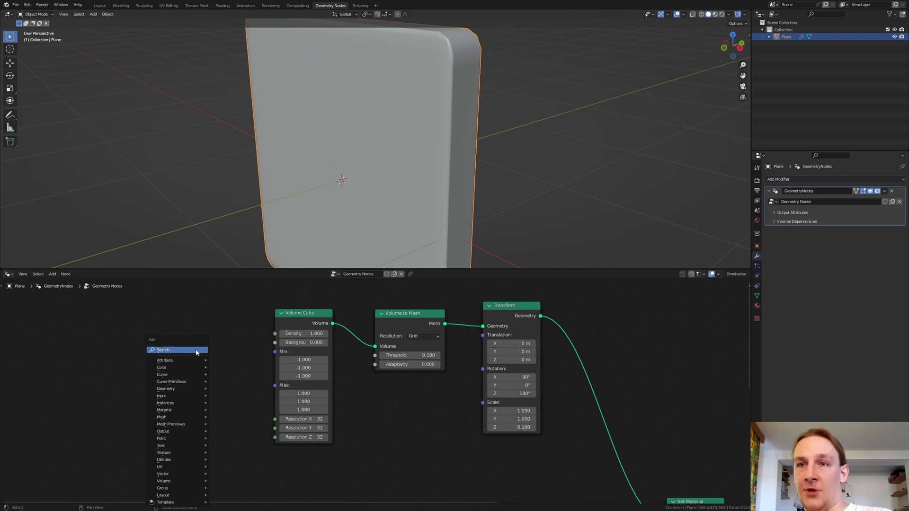
type("wave")
key("Return")
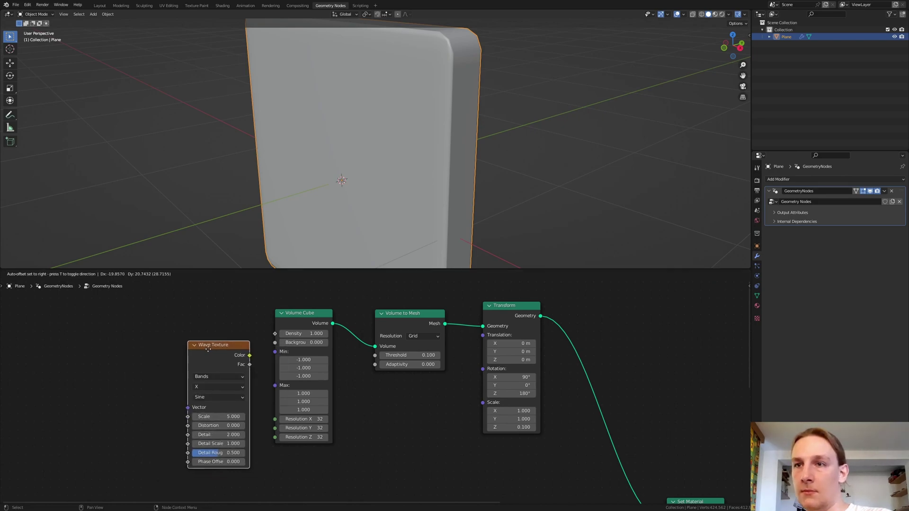
left_click(191, 313)
left_click_drag(227, 319, 275, 333)
left_click_drag(181, 319, 183, 320)
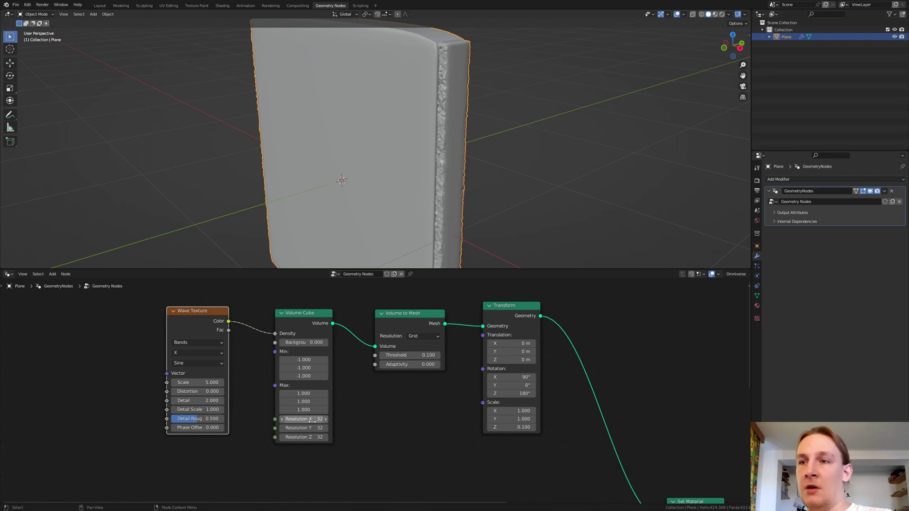
Set the new Volume Cube's X and Y resolution to 200 and its Z resolution to 25
left_click_drag(313, 419, 314, 421)
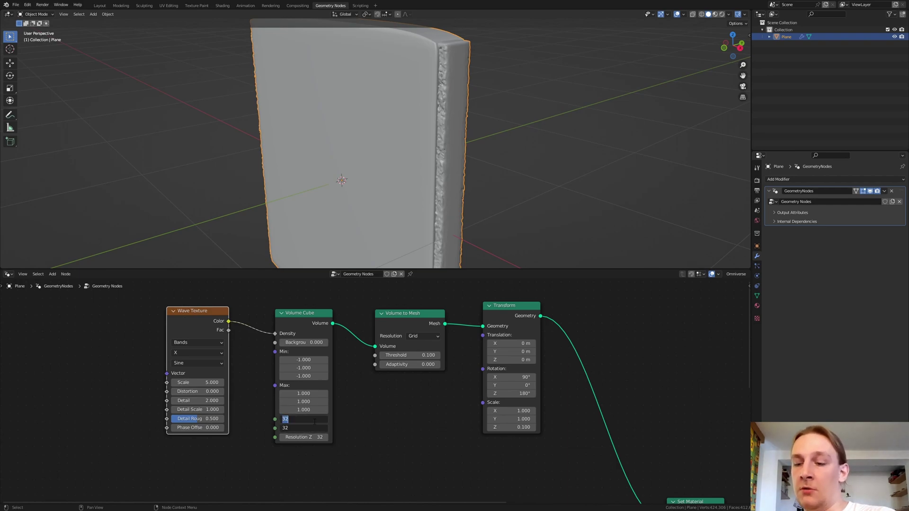
type("20")
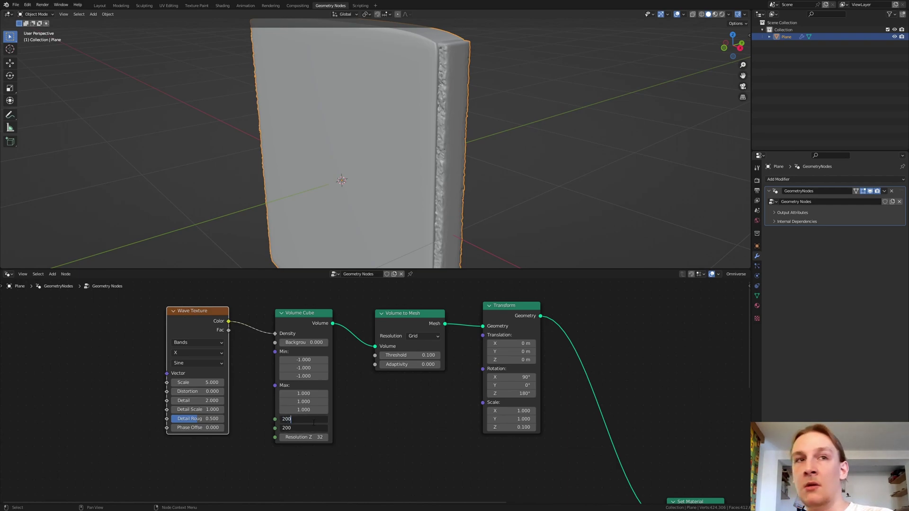
type("0")
key("Return")
double_click(315, 438)
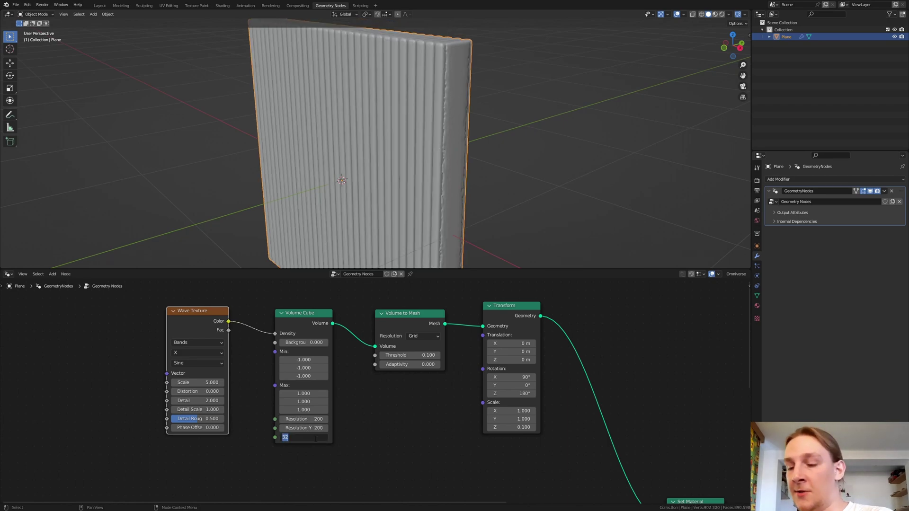
type("25")
key("Return")
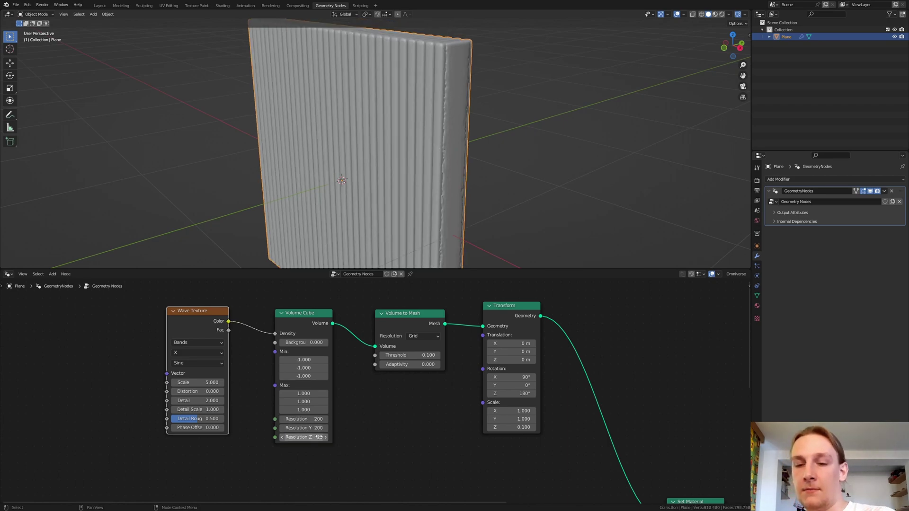
Change the bands direction of the Wave Texture feeding the new Volume Cube to Y
middle_click_drag(202, 353, 390, 380)
left_click(391, 379)
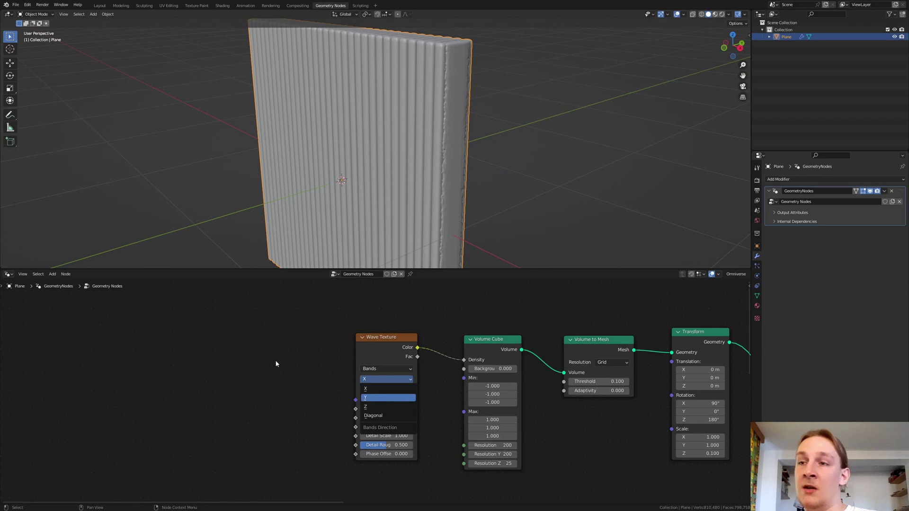
key("Return")
Add a Brick Texture node before the Wave Texture and set its mortar size to 0.025
key("shift+a")
type("br")
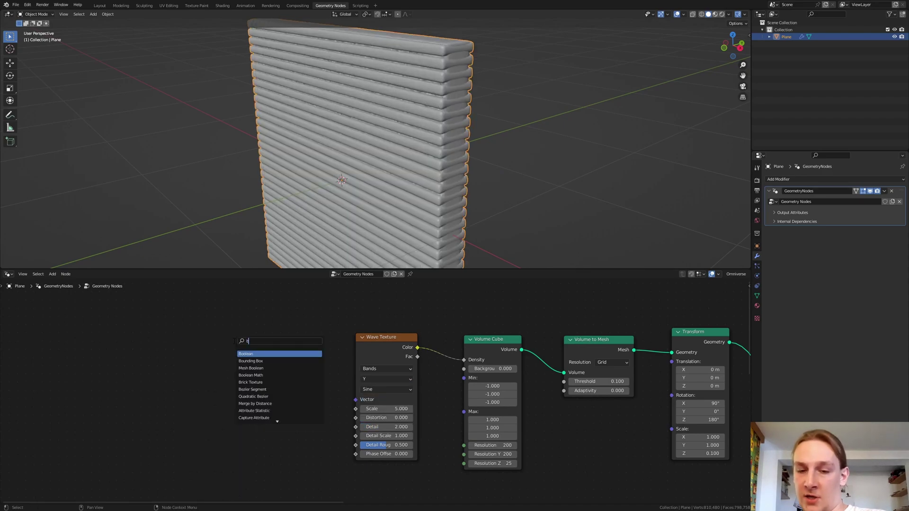
left_click(267, 353)
left_click(268, 354)
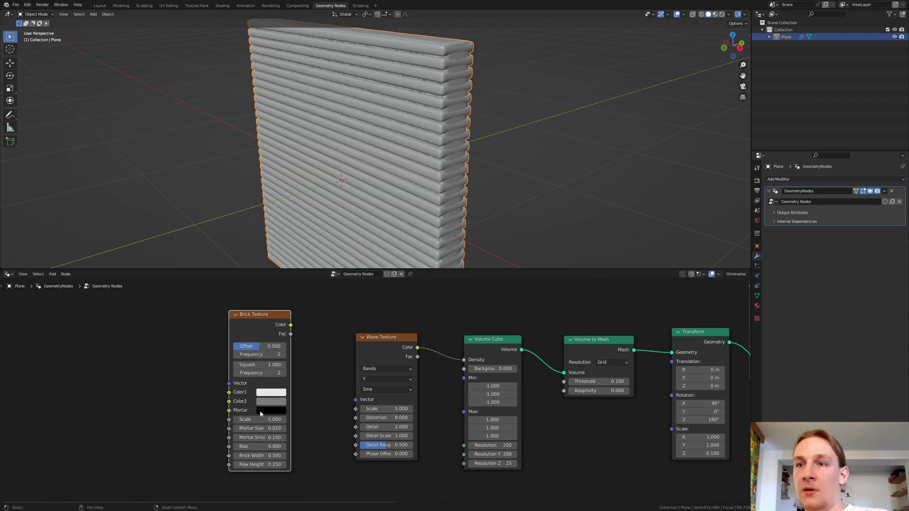
left_click(269, 428)
key("BackSpace")
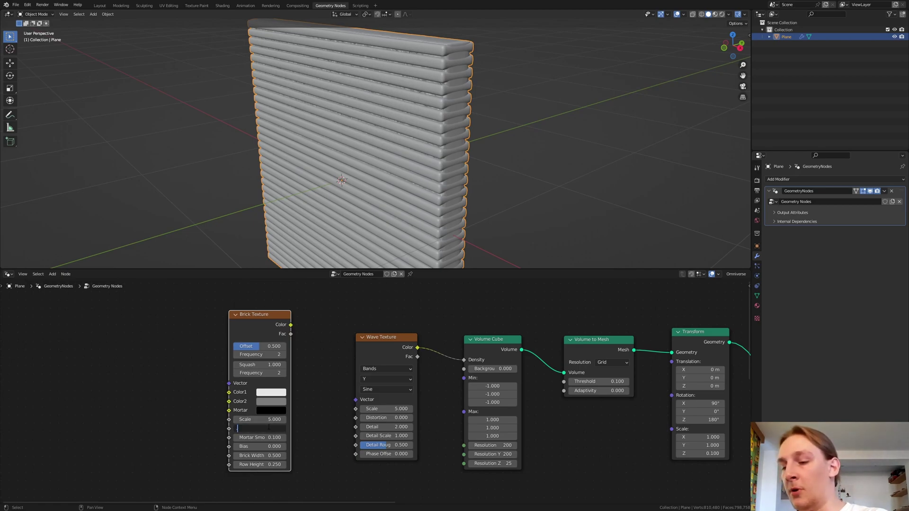
type(".025")
key("Return")
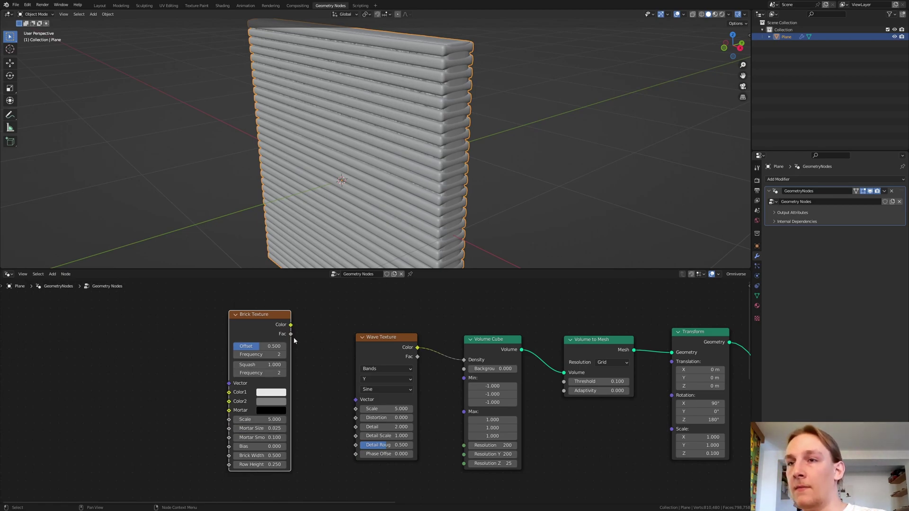
Set the Brick Texture's brick width to 0.15 and row height to 0.05, and link its color output to the Wave Texture's vector
left_click_drag(290, 325, 355, 399)
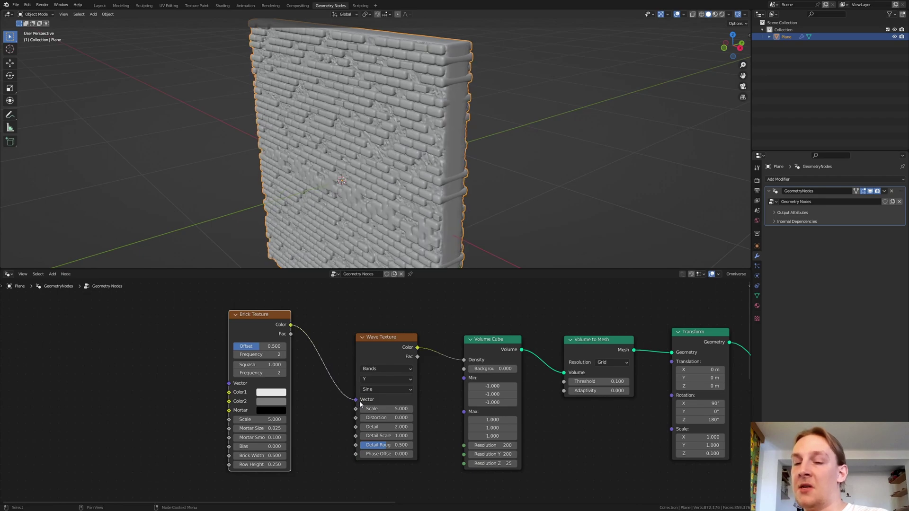
key("ctrl+z")
left_click(247, 455)
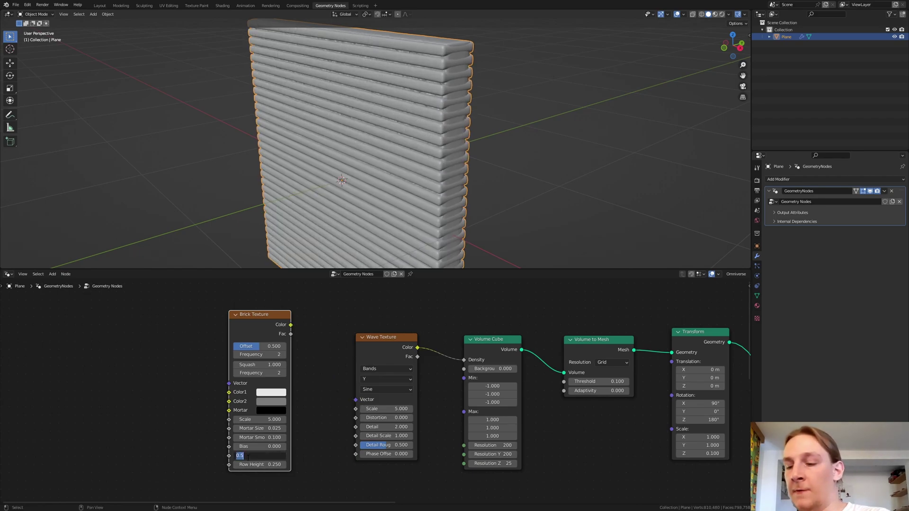
type("15")
key("Return")
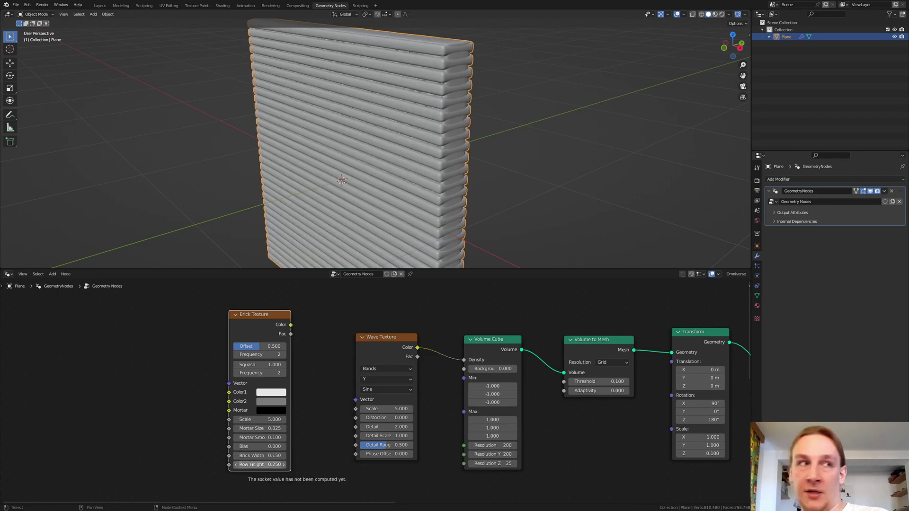
left_click(254, 464)
type("0.05")
key("Return")
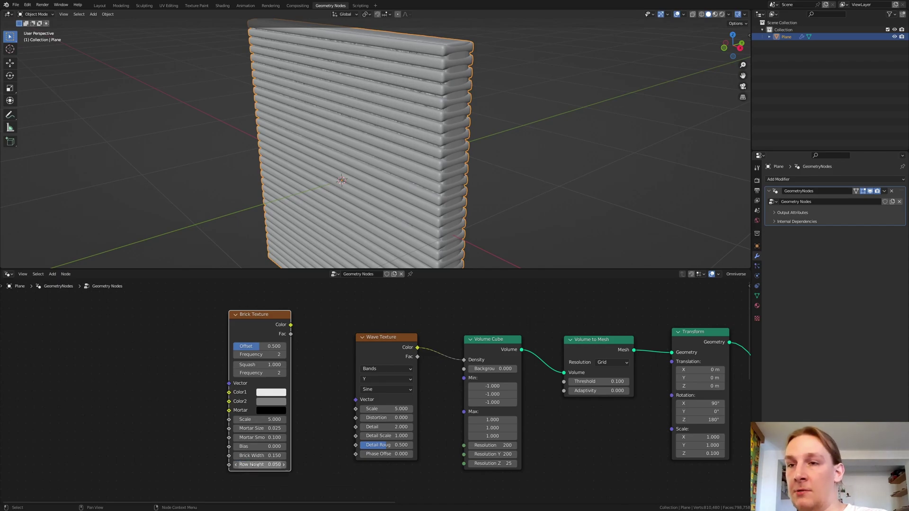
left_click_drag(291, 324, 356, 403)
Add a Noise Texture node with scale 15.7 and link its Fac output to the Brick Texture's Color1
middle_click_drag(127, 340, 310, 356)
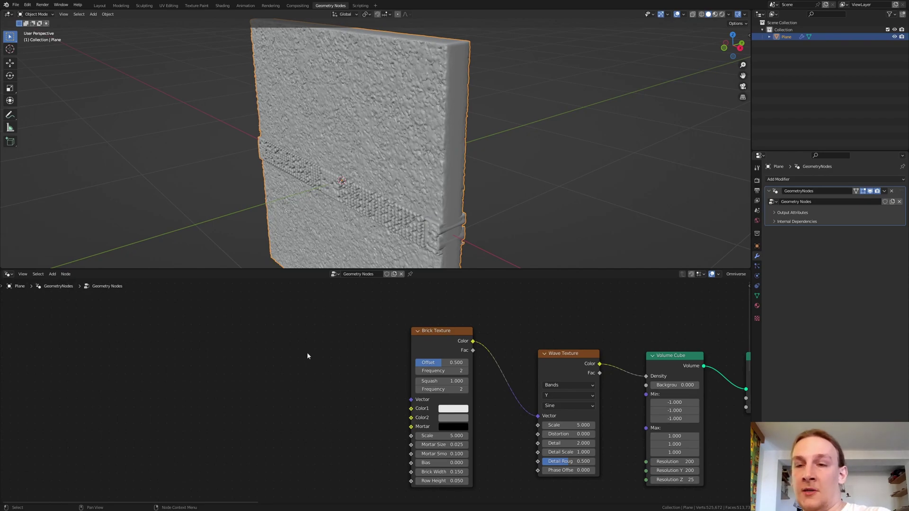
key("shift+a")
type("noi")
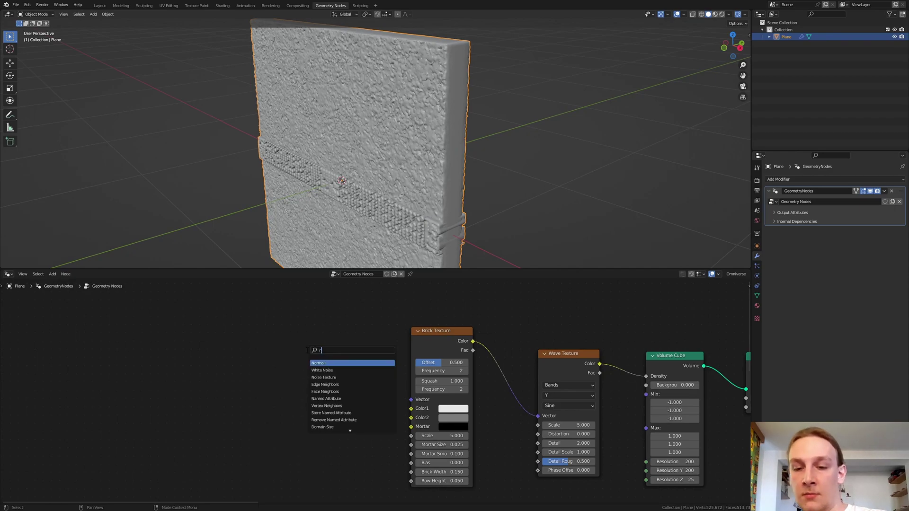
left_click(327, 370)
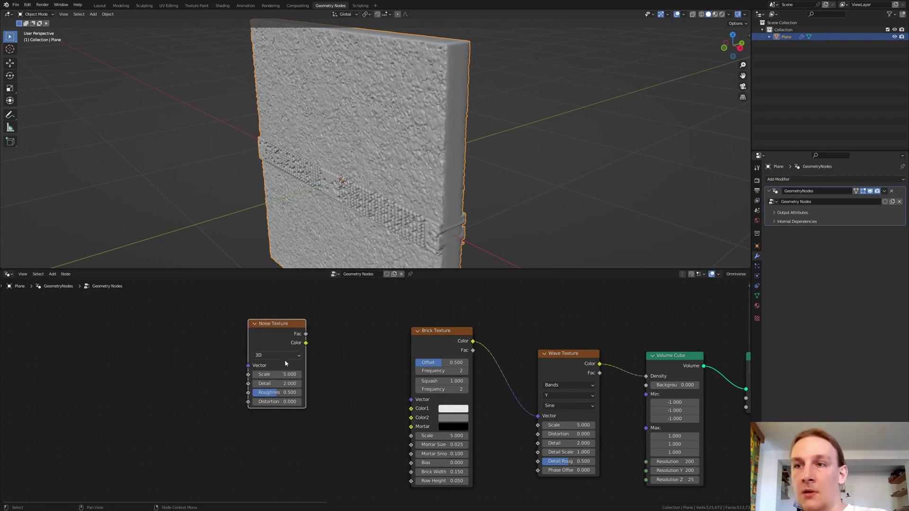
left_click(281, 374)
left_click(280, 374)
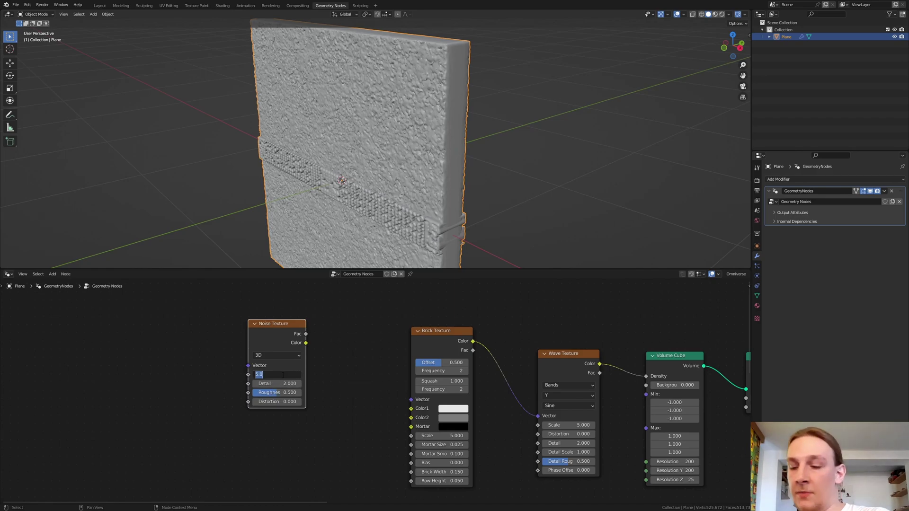
type("15.7")
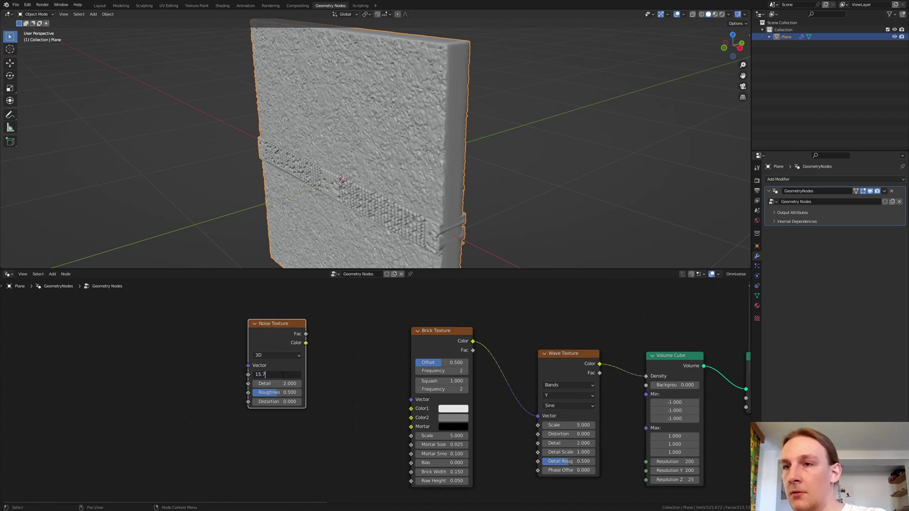
key("Return")
left_click_drag(307, 334, 411, 408)
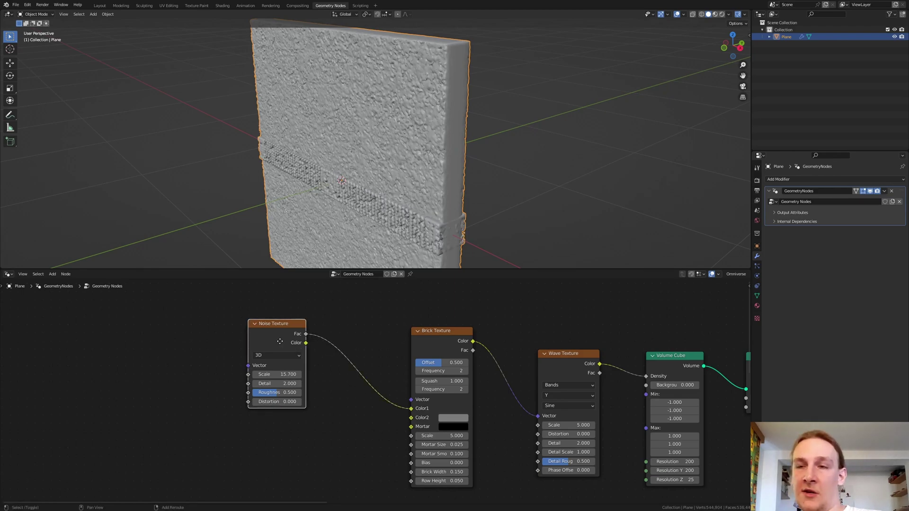
Duplicate the Noise Texture below the original and link the copy's Fac output to the Brick Texture's Color2
key("shift+d")
left_click(305, 432)
left_click_drag(303, 428, 410, 418)
middle_click_drag(374, 418, 385, 399)
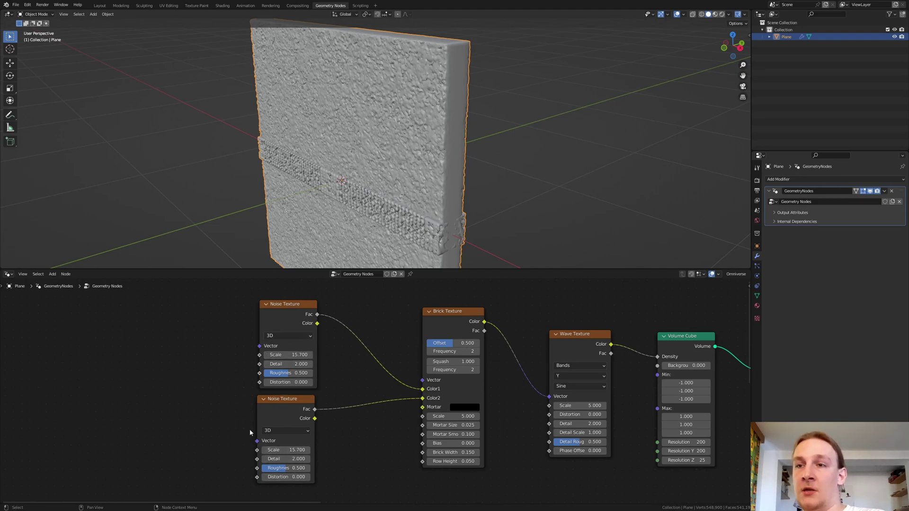
Add a Random Value node below the noise textures with a minimum of 0.9, and link its value to the Brick Texture's scale
middle_click_drag(334, 421, 330, 348)
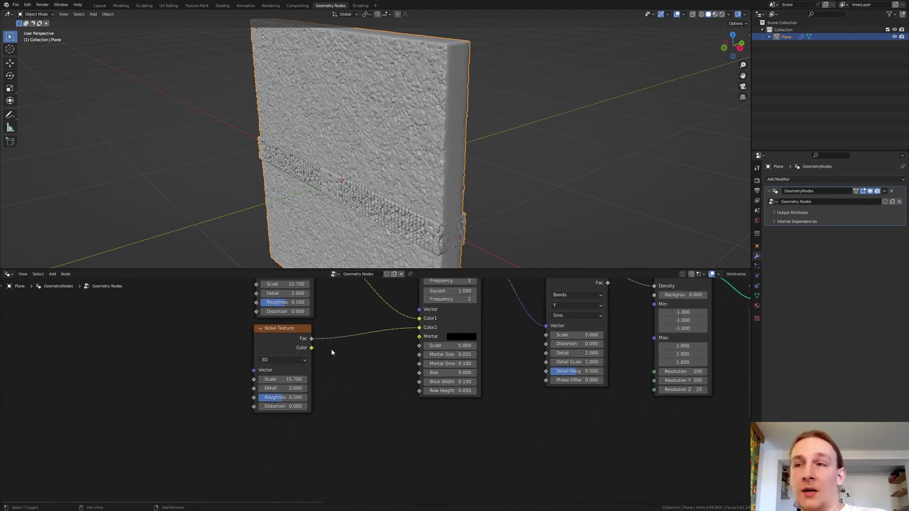
left_click_drag(331, 339, 332, 339)
type("rand")
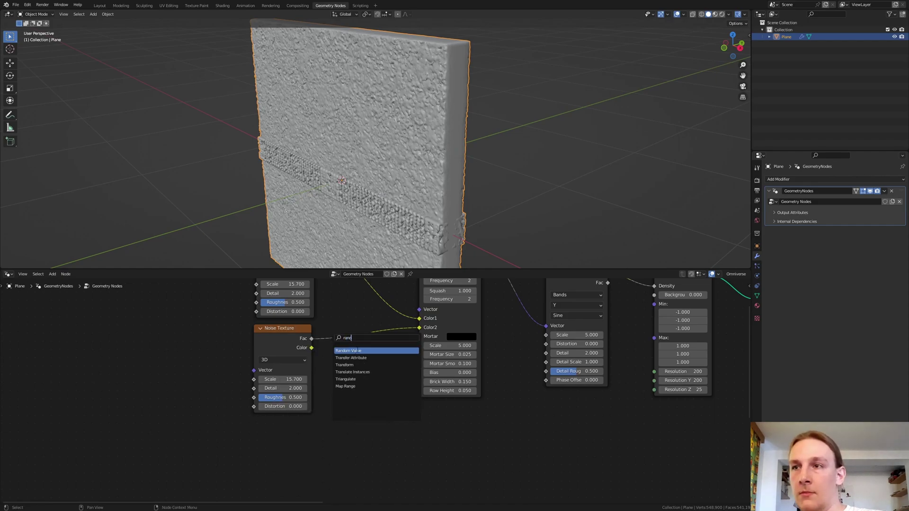
left_click(349, 358)
left_click(287, 438)
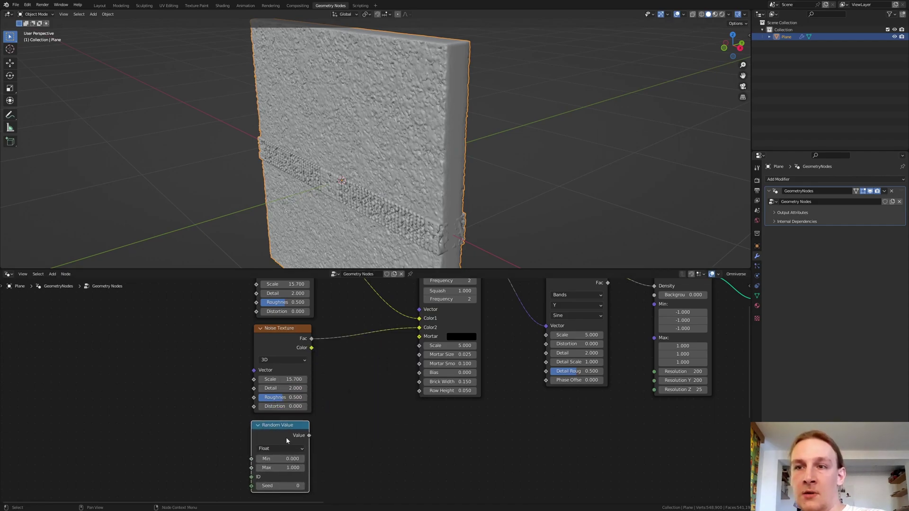
left_click(287, 458)
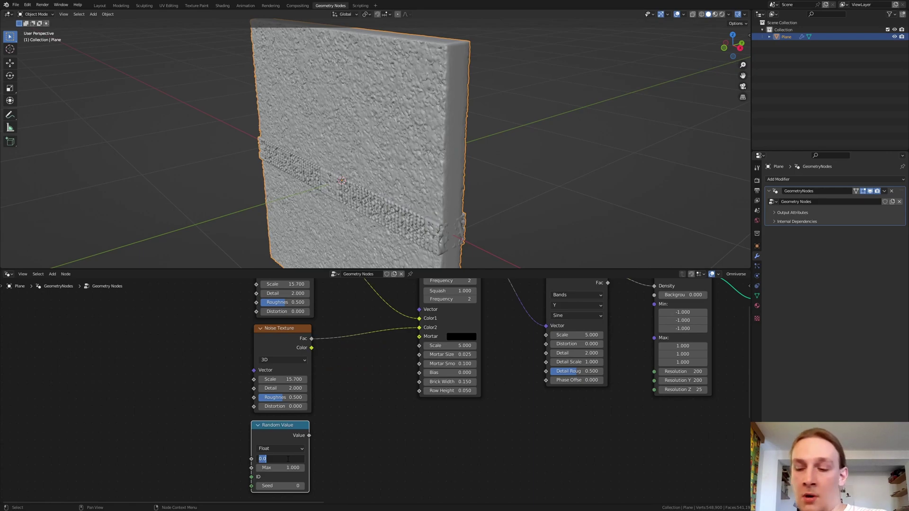
key("BackSpace")
type(".9")
key("Return")
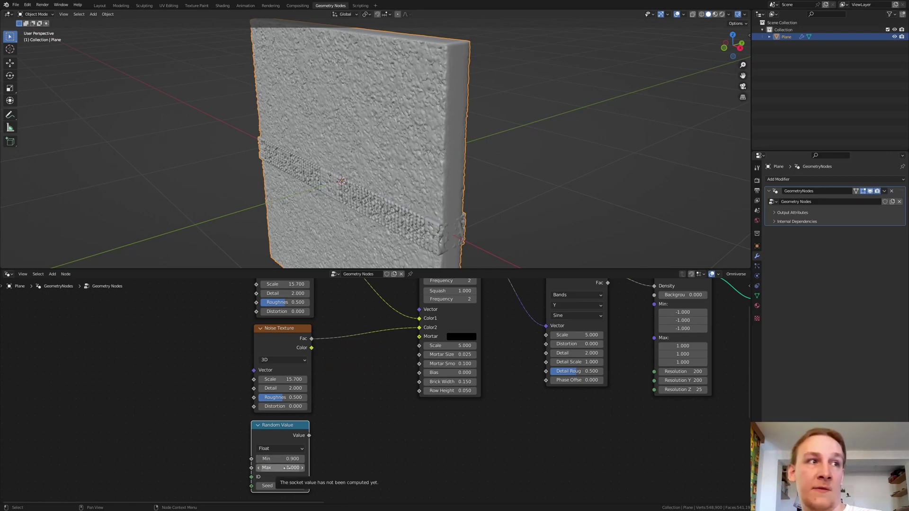
left_click_drag(310, 435, 418, 353)
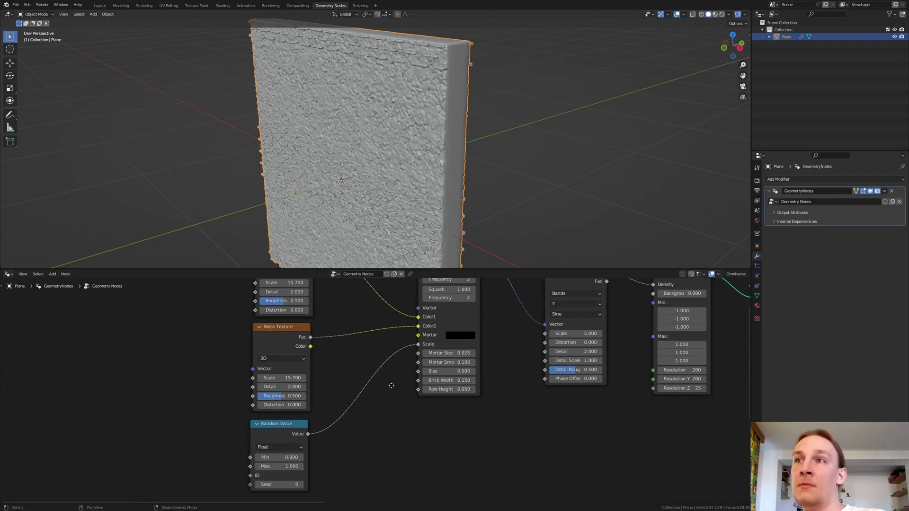
Add a Voronoi Texture below the Random Value node, set it to Distance to Edge, and drive its scale with the random value
middle_click_drag(397, 389, 438, 313)
key("shift+a")
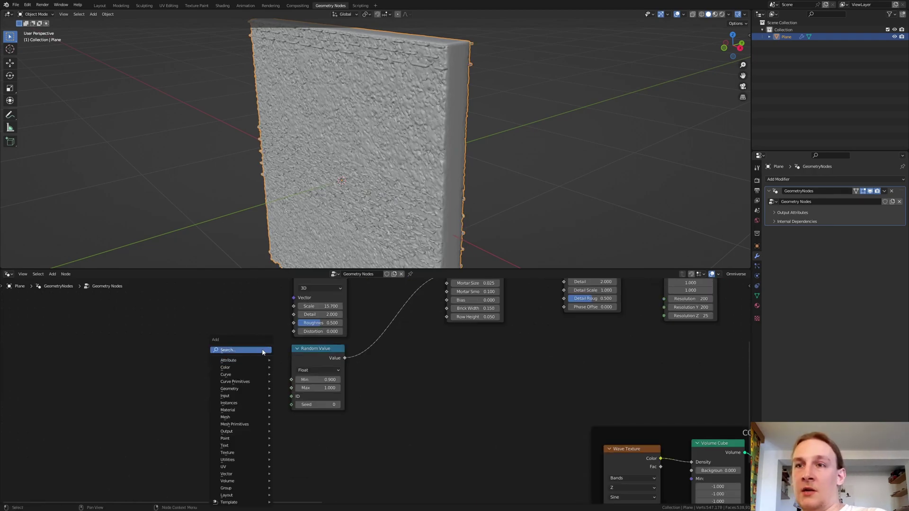
left_click(228, 349)
type("voronoi")
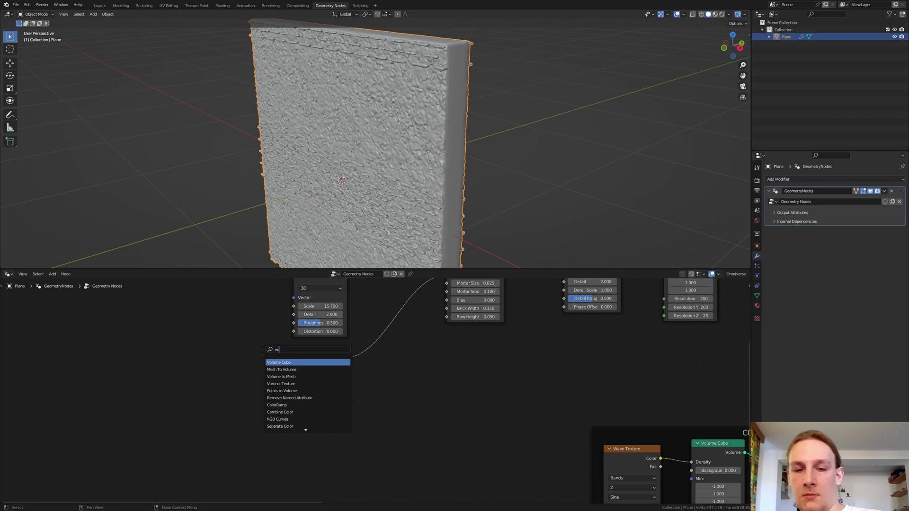
key("Return")
left_click(324, 434)
middle_click_drag(324, 467, 334, 401)
left_click(333, 405)
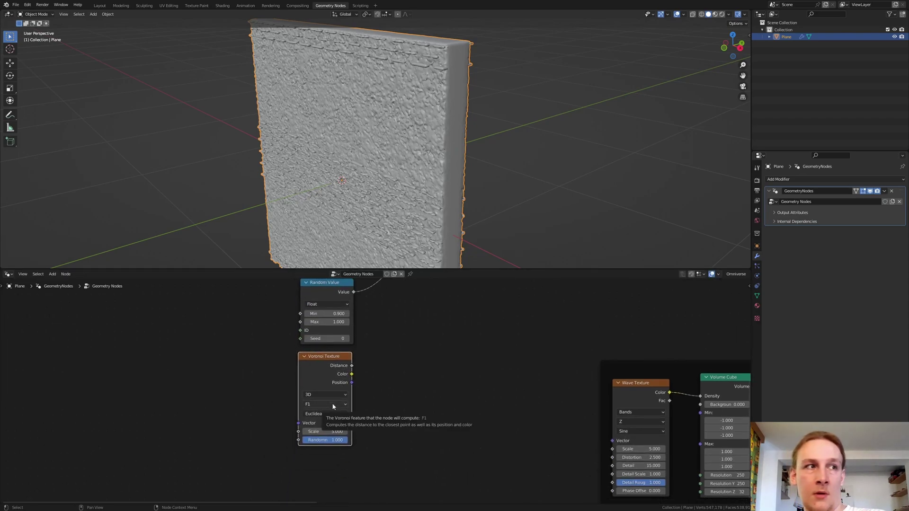
left_click(331, 435)
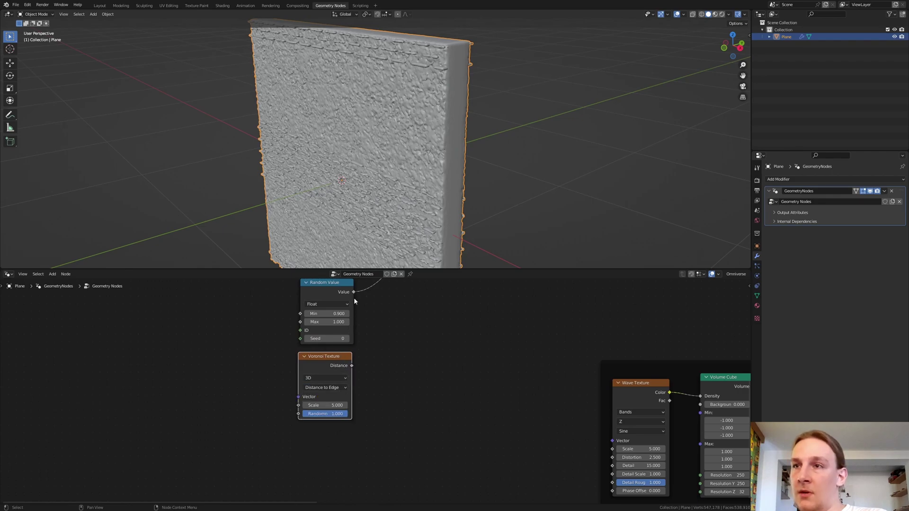
left_click_drag(354, 292, 297, 406)
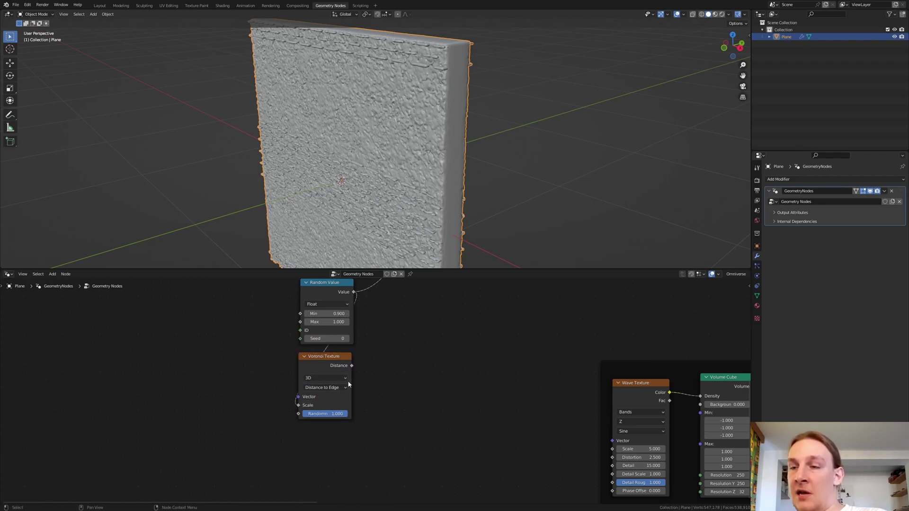
Add a Math node set to Subtract beside the Voronoi Texture and link the Voronoi Distance output to its first value
scroll(348, 387, "down", 1)
scroll(348, 382, "down", 1)
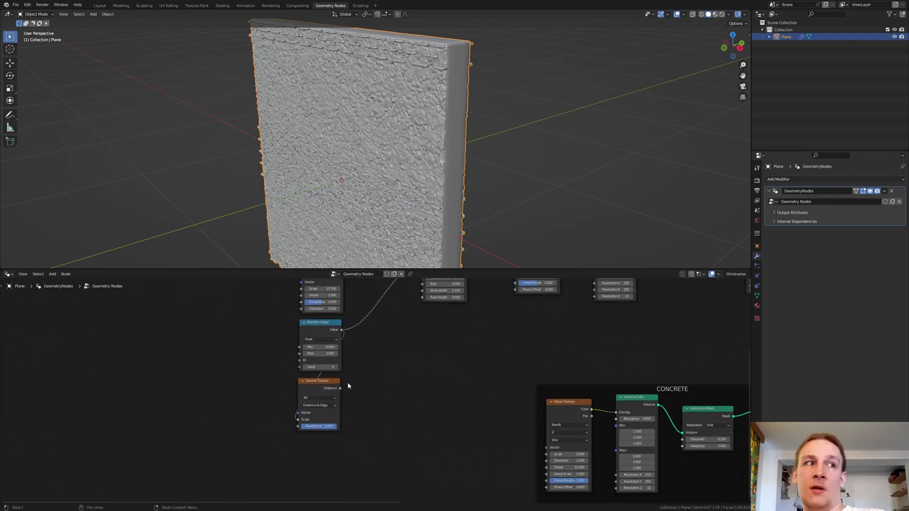
scroll(346, 363, "down", 1, "shift")
key("shift+a")
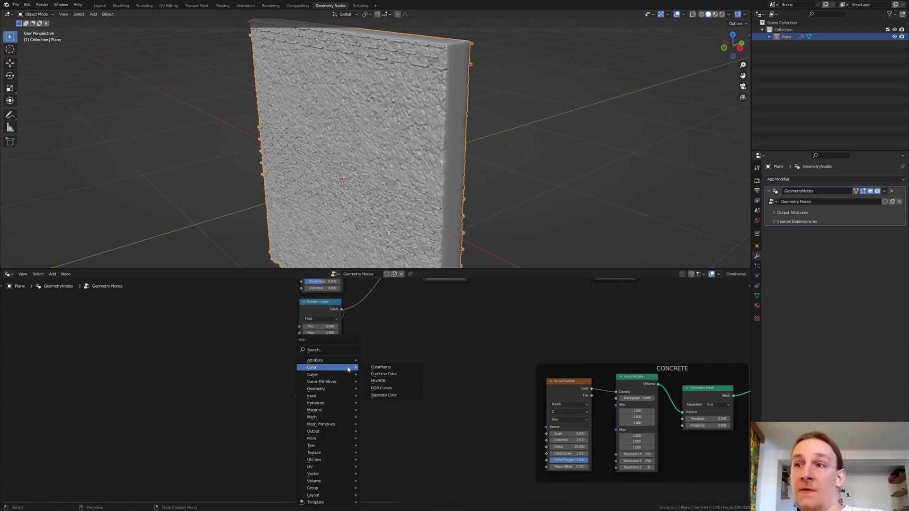
left_click(331, 349)
type("mat")
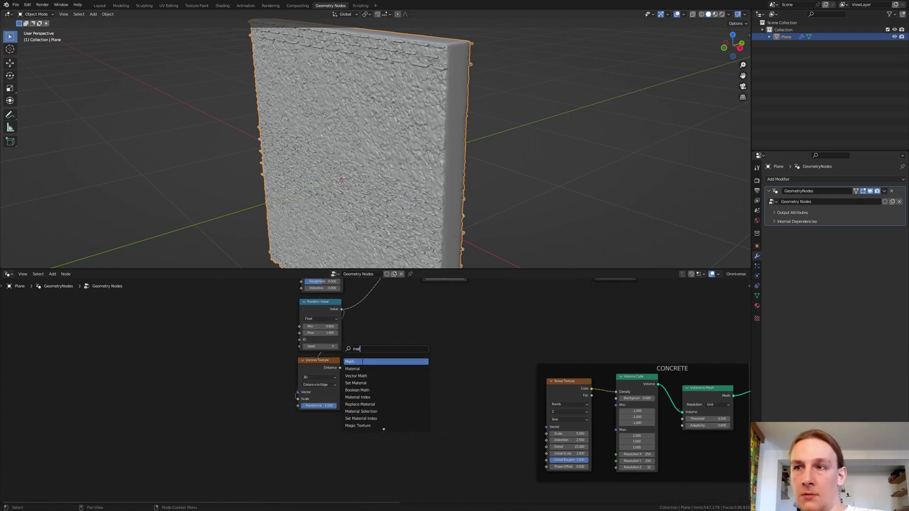
key("Return")
left_click(389, 394)
left_click(390, 396)
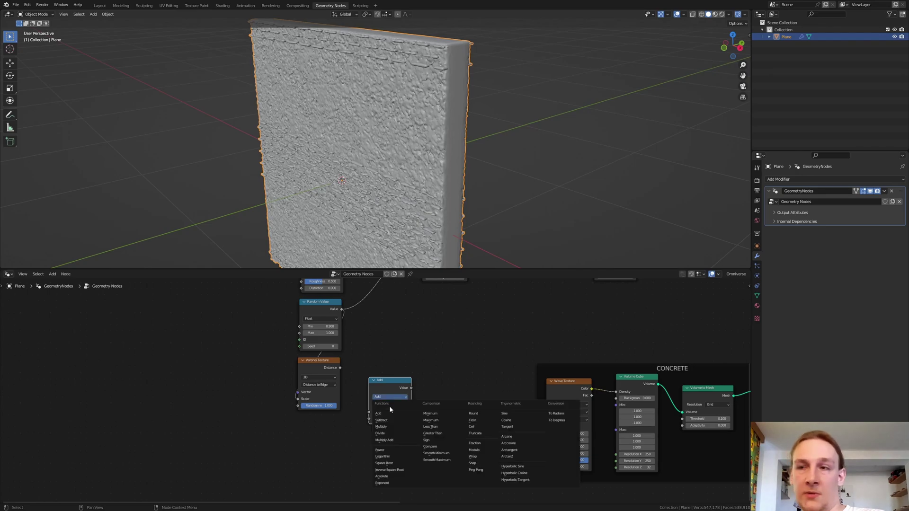
left_click(381, 419)
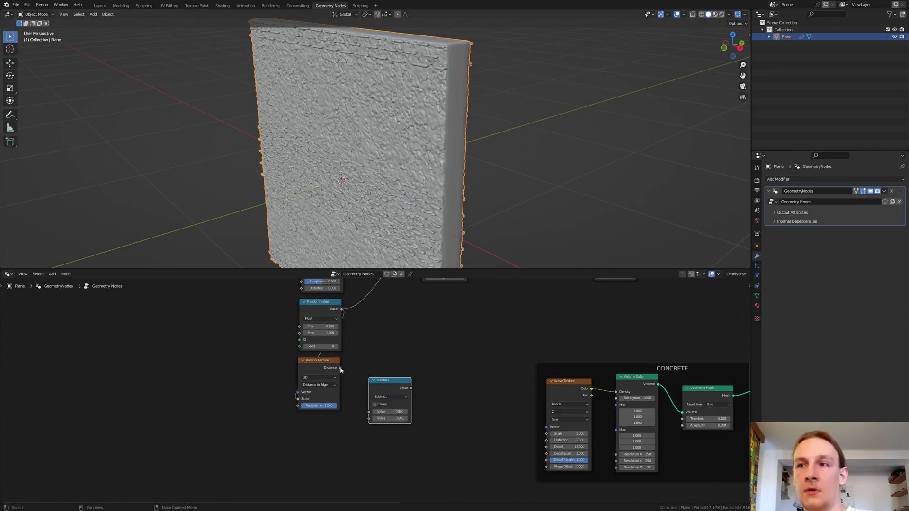
left_click_drag(340, 367, 369, 411)
Duplicate the Random Value node below the Voronoi Texture, link it to Subtract's second value, and set minimum 0.1 and maximum 0.75
left_click(314, 306)
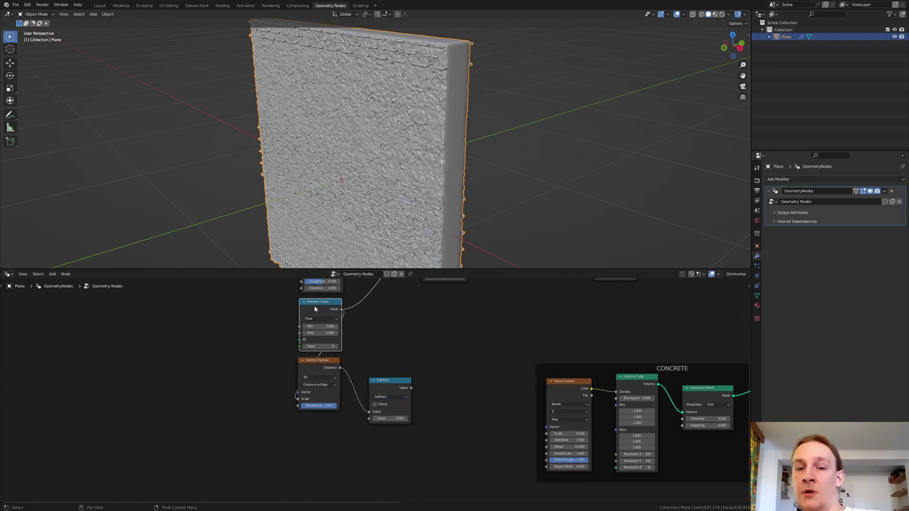
key("shift+d")
left_click(327, 430)
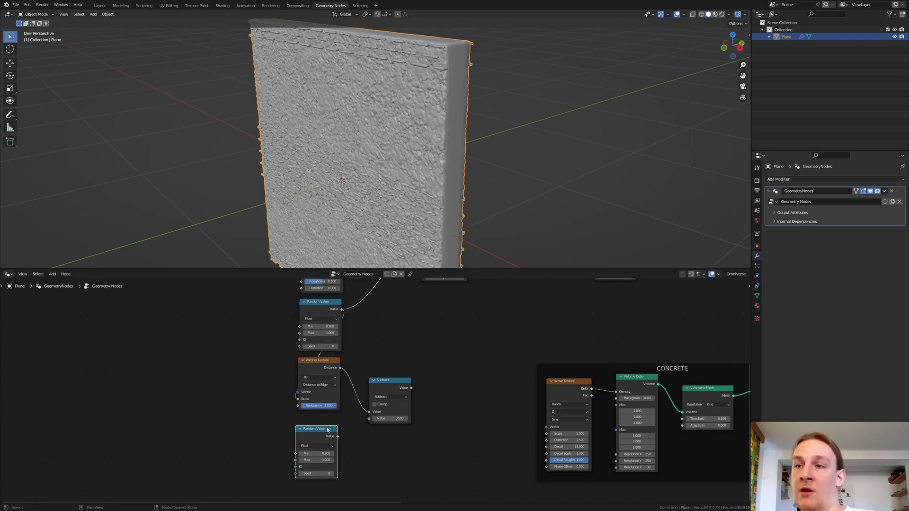
left_click_drag(337, 435, 369, 419)
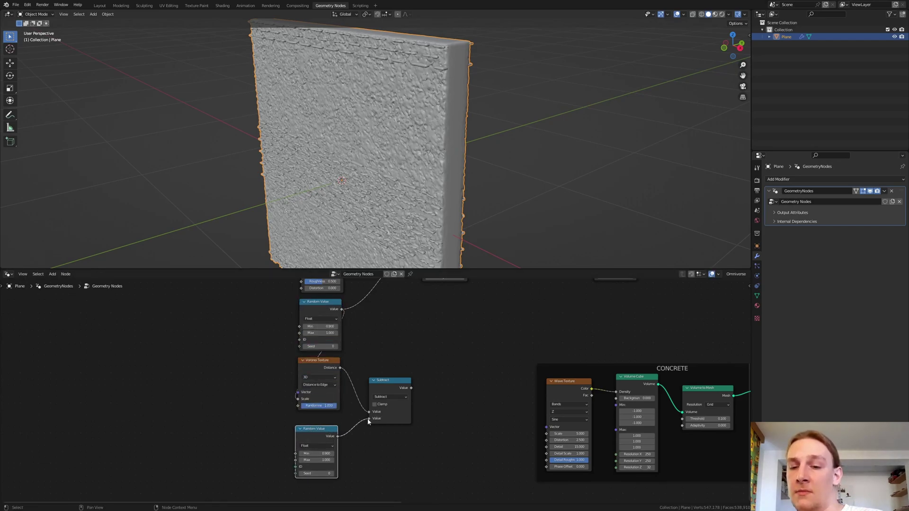
double_click(327, 453)
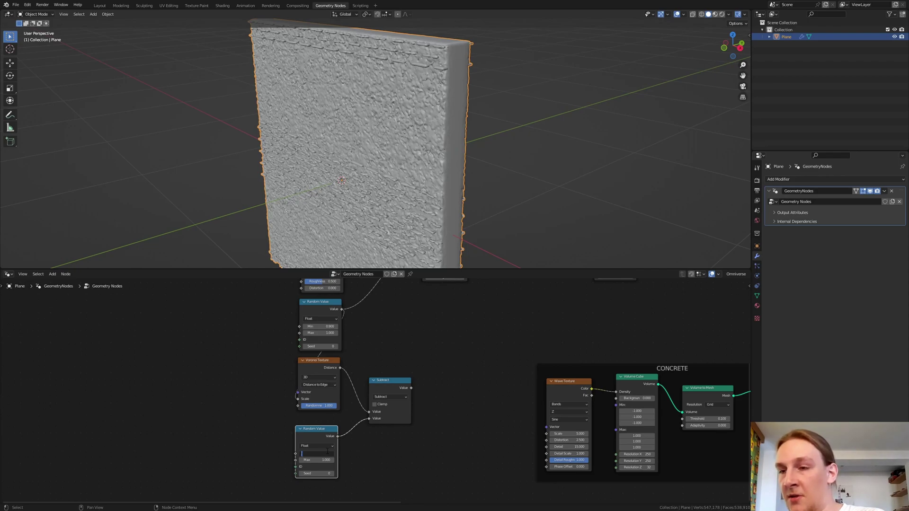
type(".1")
key("Tab")
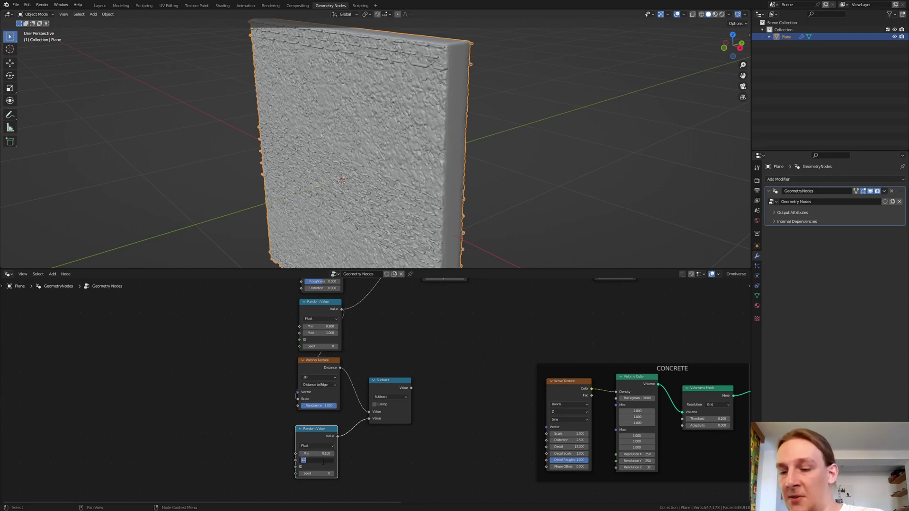
type("1")
key("Return")
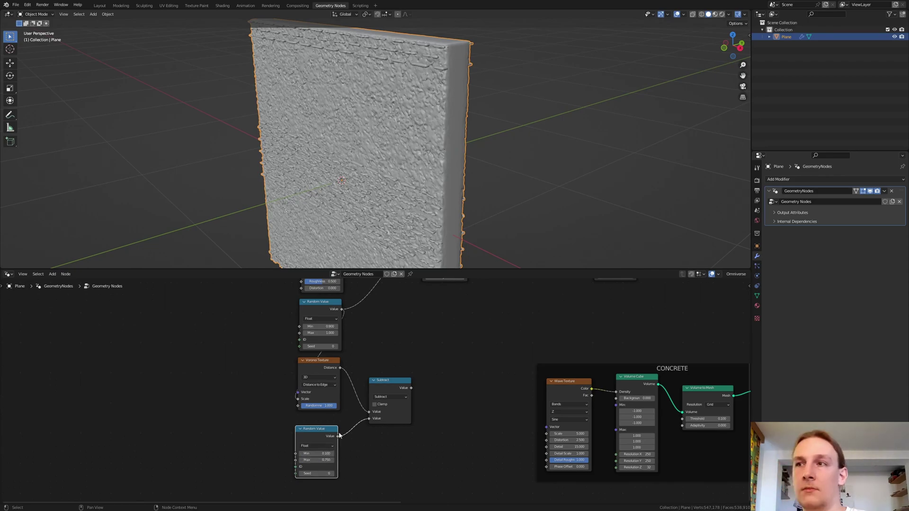
Select all nodes of the brick branch and move them up, away from the CONCRETE frame
key("Home")
left_click_drag(268, 296, 397, 469)
left_click_drag(425, 301, 585, 338, "shift")
key("g")
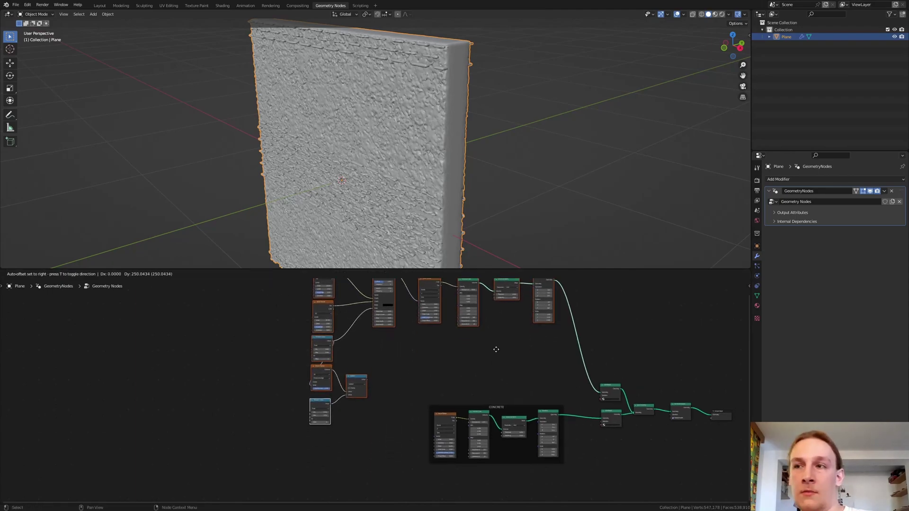
left_click(505, 324)
Add a Wave Texture beside the Subtract node and link the Subtract value to its Vector input
scroll(461, 331, "up", 4)
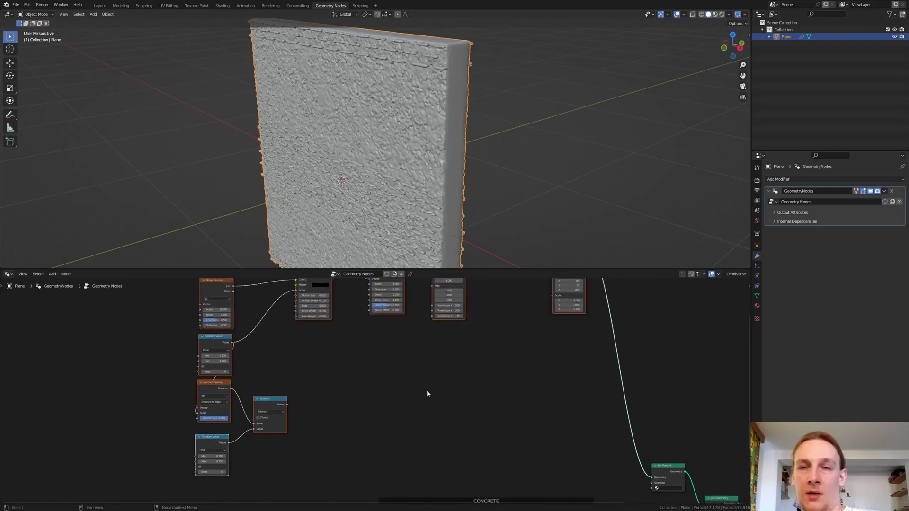
key("shift+a")
type("wave")
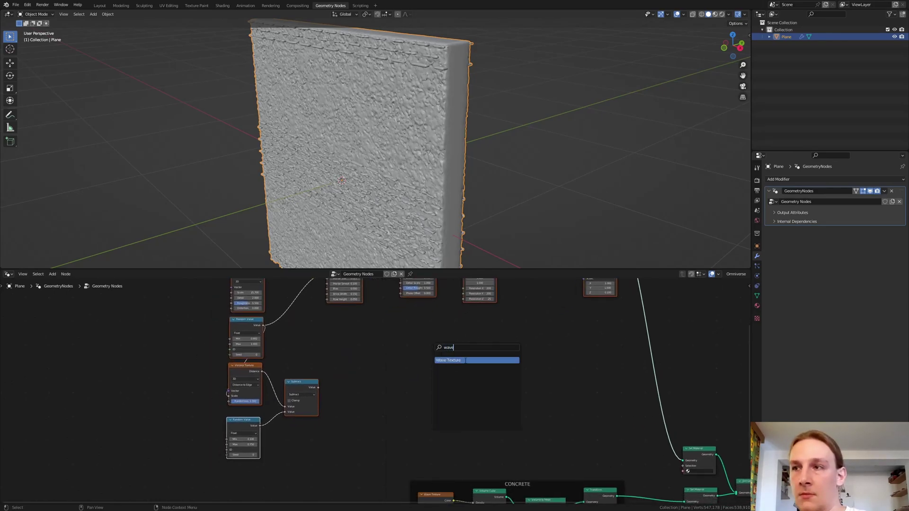
key("Return")
left_click(378, 382)
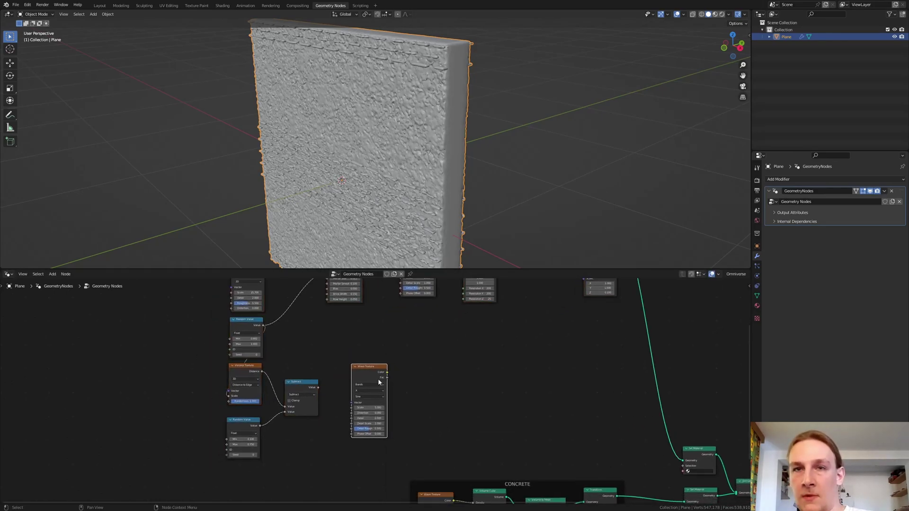
scroll(362, 391, "up", 1)
left_click_drag(307, 387, 349, 406)
Set the new Wave Texture's Distortion to 100, Detail to 15 and Detail Scale to 10
left_click(371, 419)
key("BackSpace")
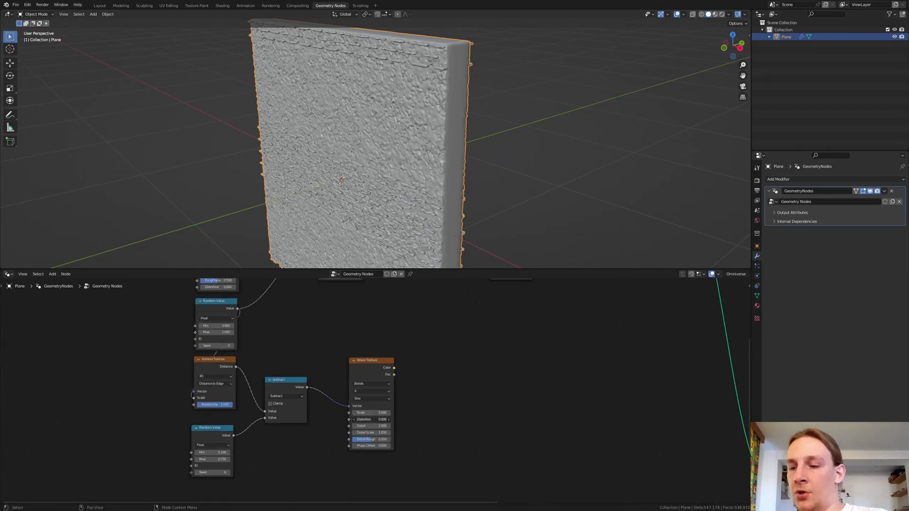
type("100")
key("Tab")
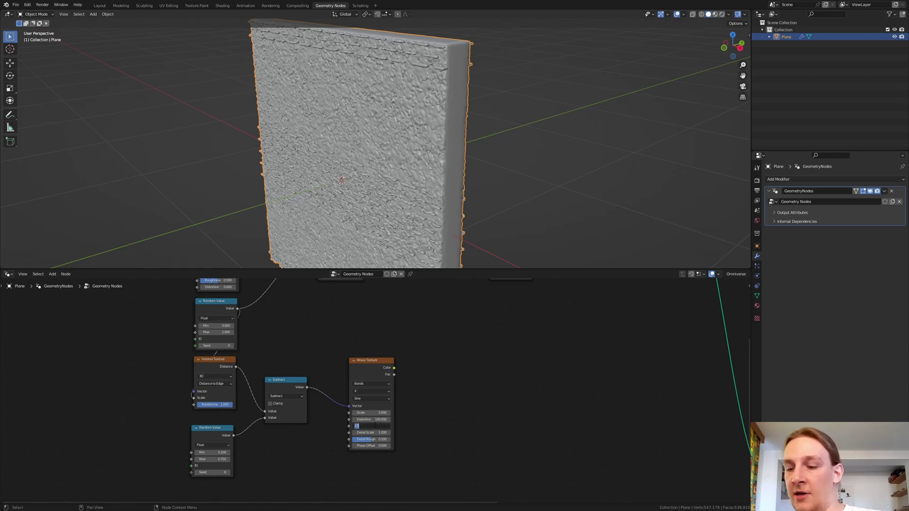
type("15")
key("Return")
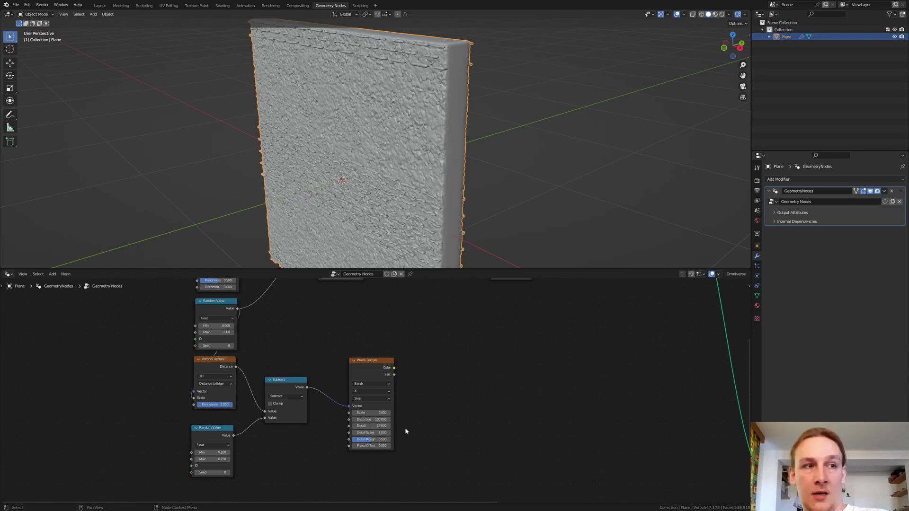
left_click(383, 432)
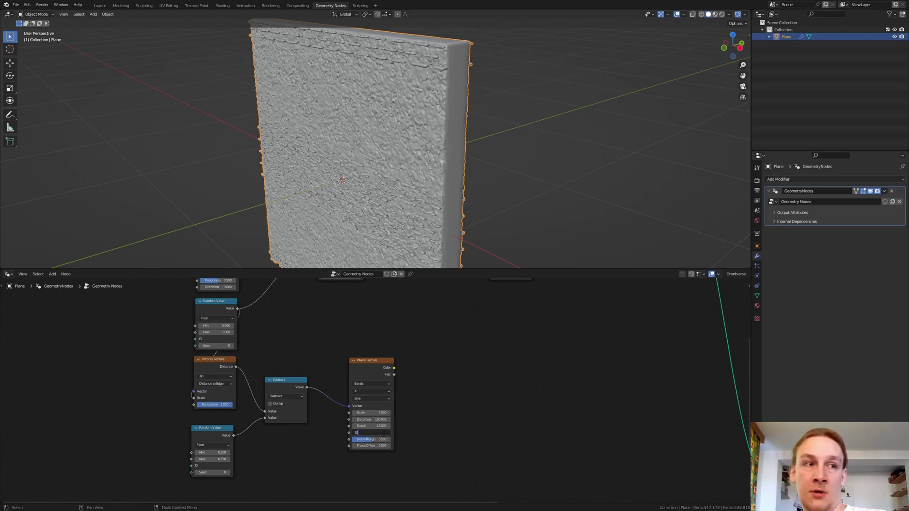
key("Return")
Link the new Wave Texture's Color output to the Scale input of the brick branch's upper Wave Texture
scroll(472, 351, "down", 2)
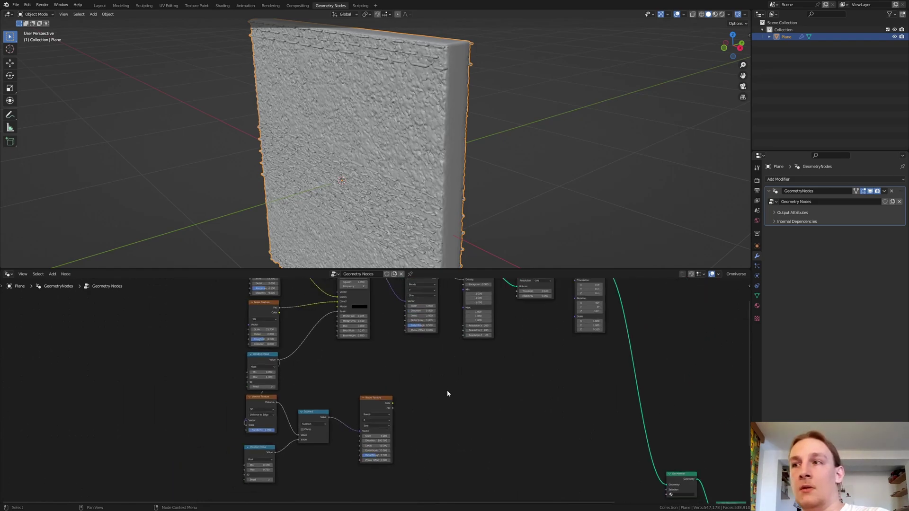
middle_click_drag(447, 395, 439, 400)
scroll(418, 413, "up", 2)
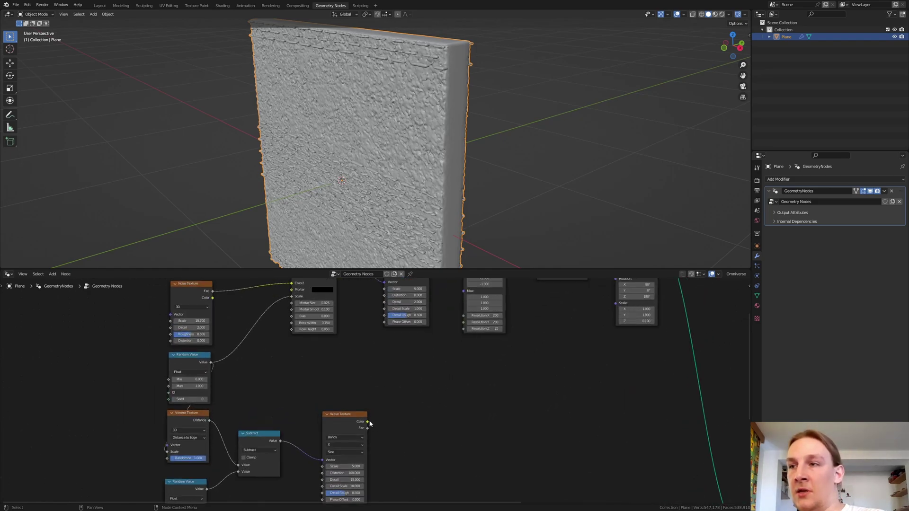
left_click_drag(367, 421, 386, 336)
left_click_drag(398, 397, 400, 398)
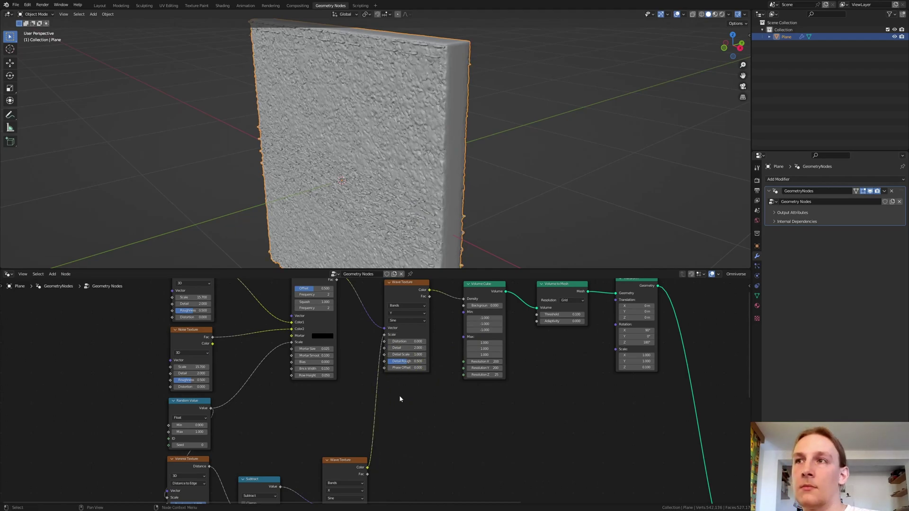
middle_click_drag(422, 408, 428, 407)
Insert a MixRGB node on the link between the two Wave Textures and link the Voronoi Distance to its Color2
key("shift+a")
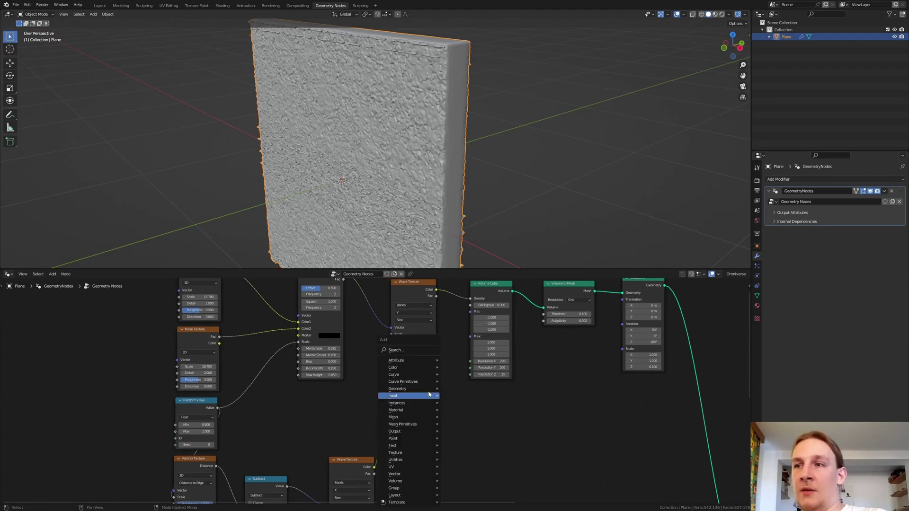
left_click(416, 350)
type("mix")
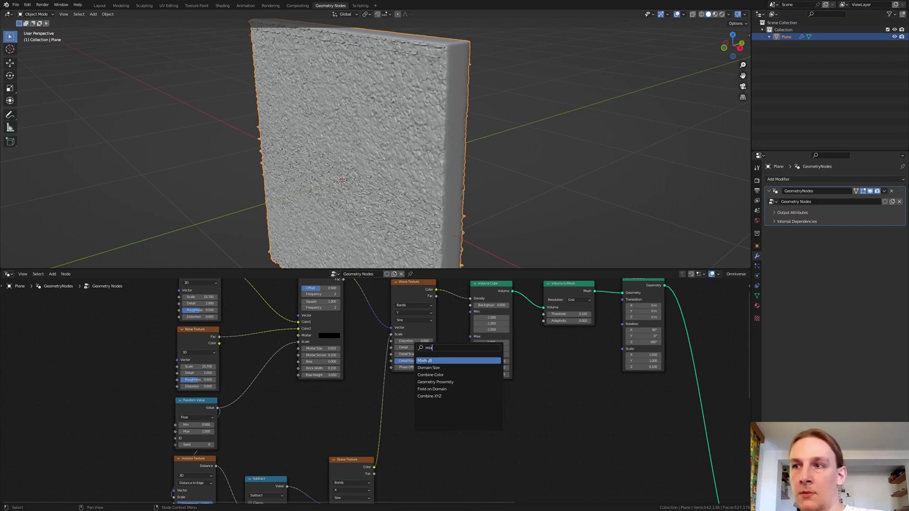
left_click(426, 361)
left_click(418, 401)
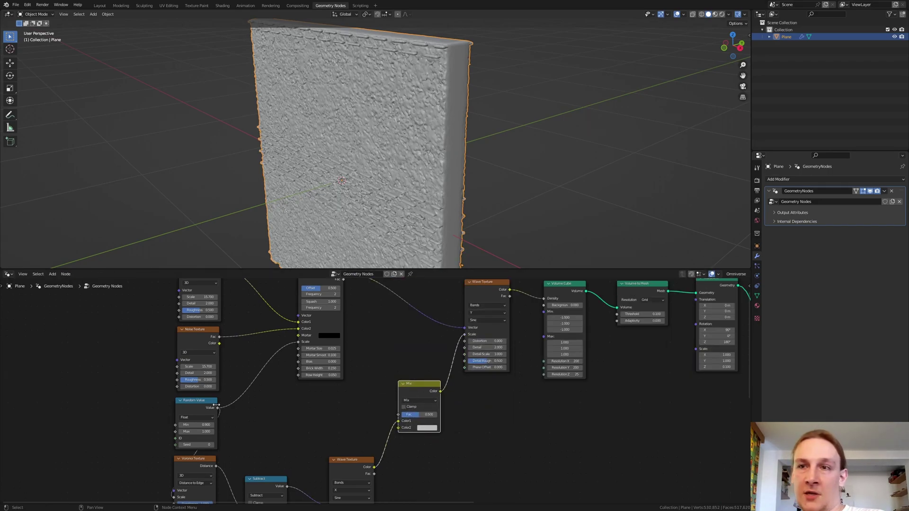
left_click_drag(216, 466, 395, 428)
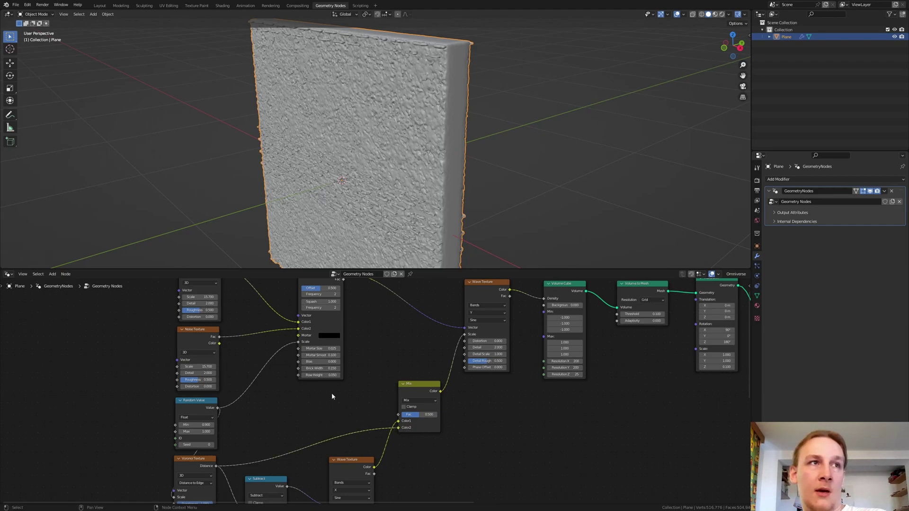
Link the Brick Texture's output to the Mix node's Fac input and set the Brick Texture's Mortar Smooth to 1
scroll(332, 397, "down", 1)
left_click_drag(328, 318, 376, 440)
scroll(320, 430, "up", 4)
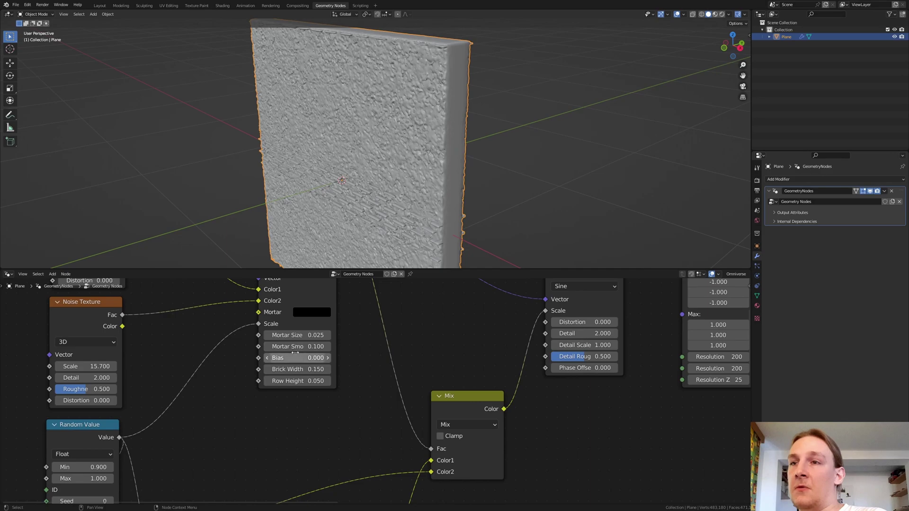
left_click(309, 346)
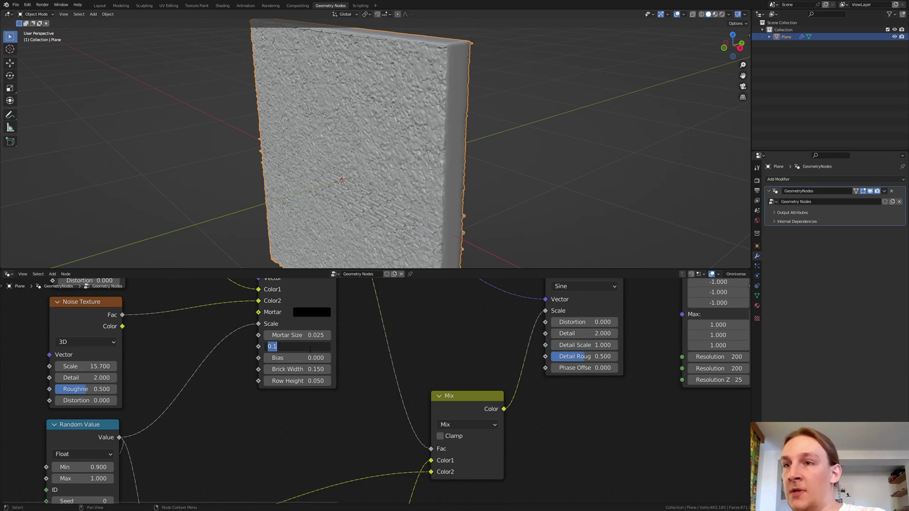
type("1")
key("Return")
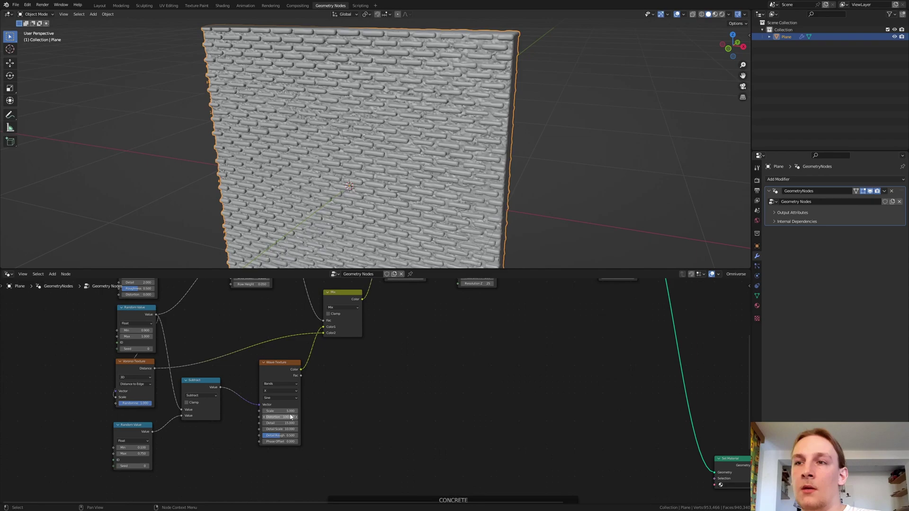
Try scales of 0.5 and 0.1 on the lower Wave Texture that feeds the Mix node
scroll(288, 410, "up", 3)
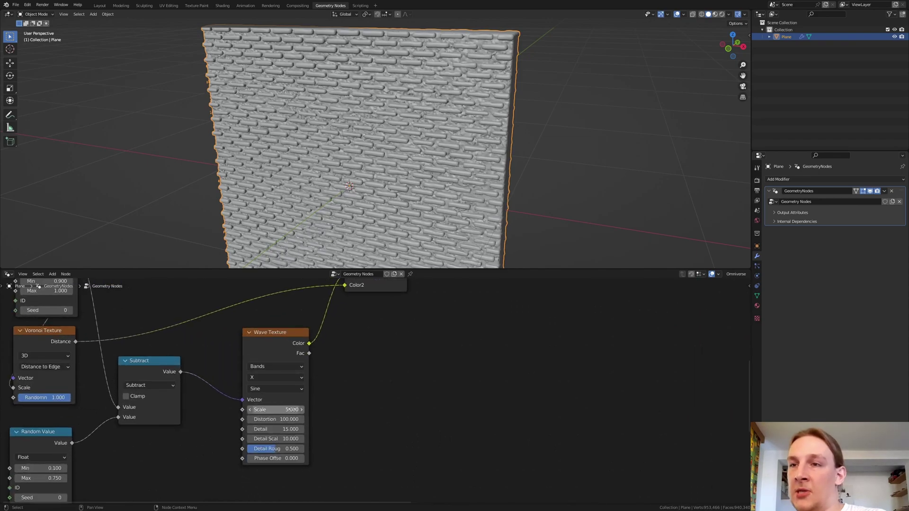
left_click(292, 410)
type("0.5")
key("Return")
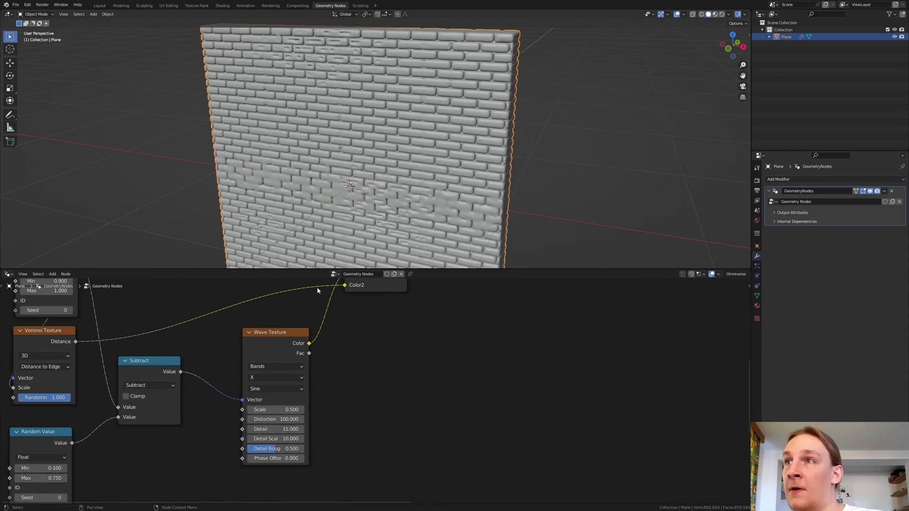
middle_click_drag(359, 189, 397, 190)
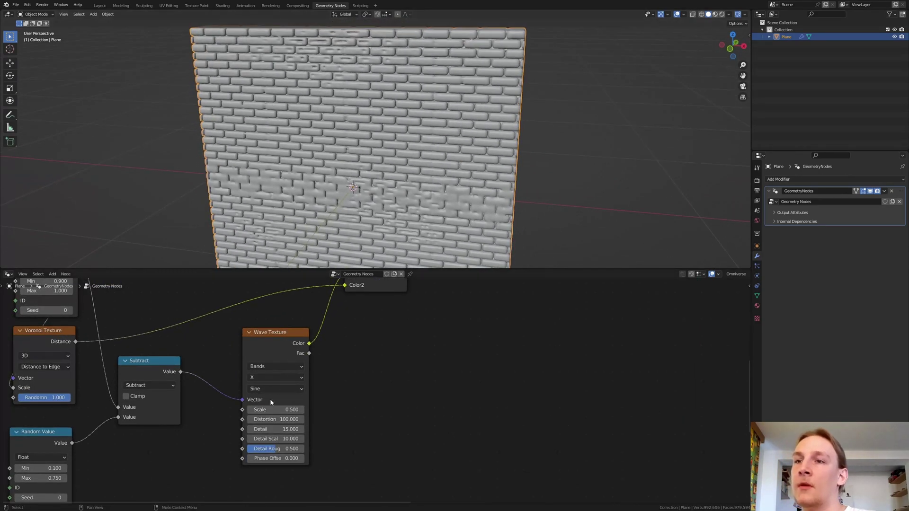
left_click(290, 409)
key("BackSpace")
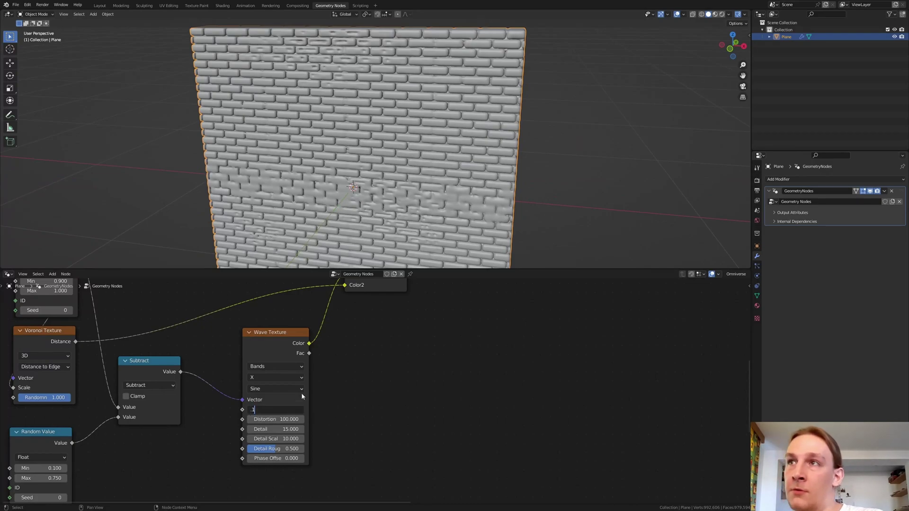
type(".1")
key("Return")
Set the Scale of the lower Wave Texture that feeds the Mix node to 5
left_click(288, 410)
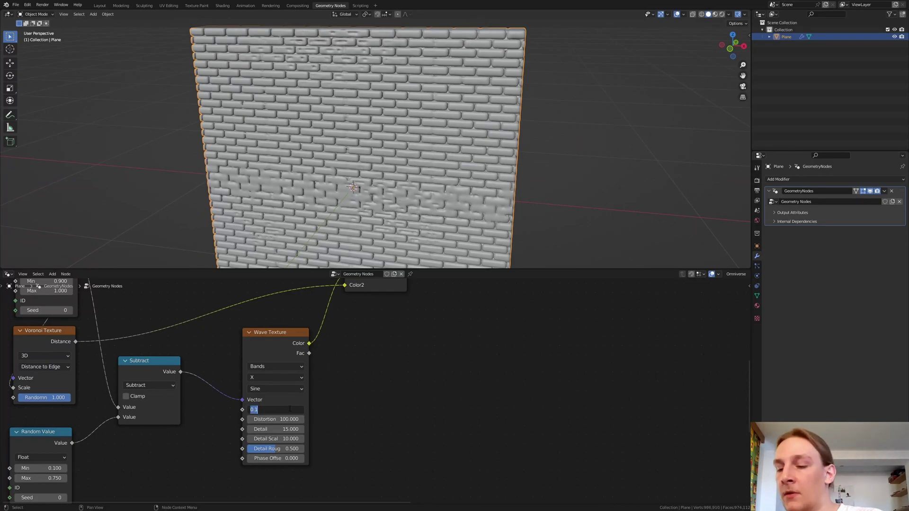
type("5")
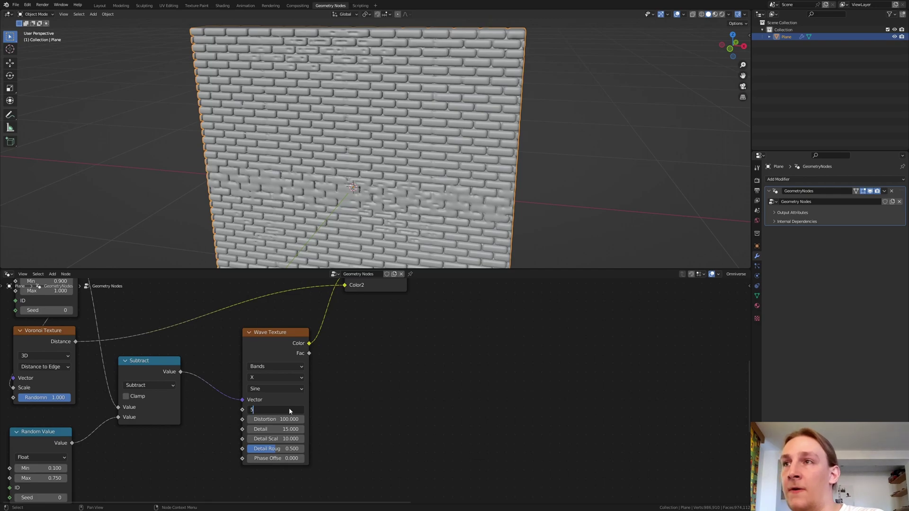
key("Return")
Try other values for the lower Random Value node's minimum and the scales of the two Noise Textures
middle_click_drag(49, 470, 232, 431)
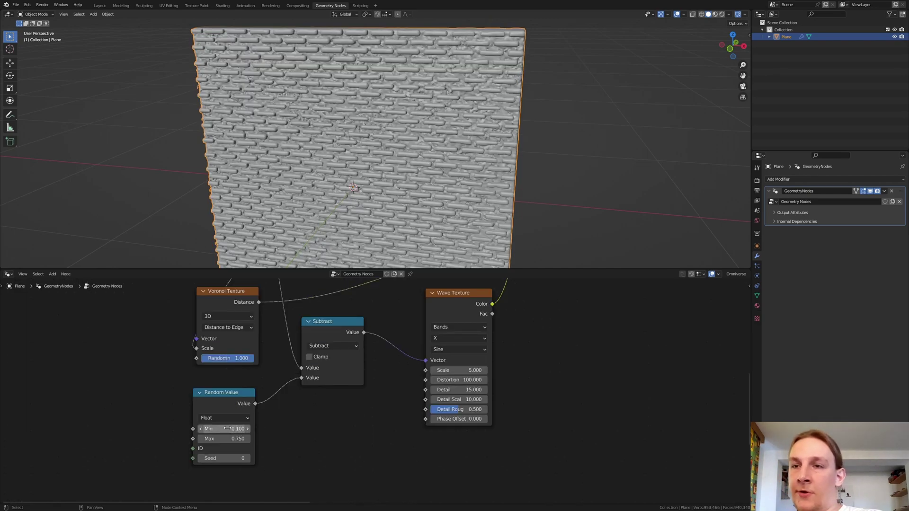
left_click_drag(224, 428, 340, 429)
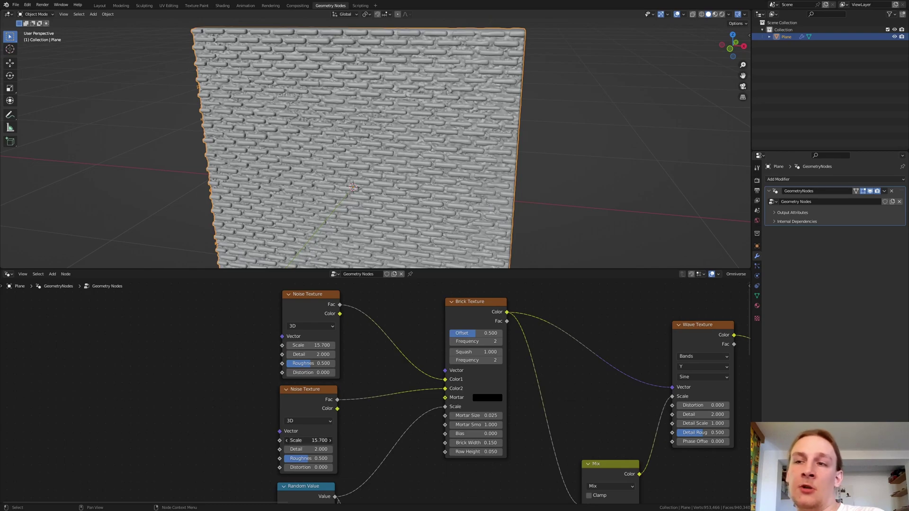
left_click_drag(308, 440, 345, 440)
key("ctrl+z")
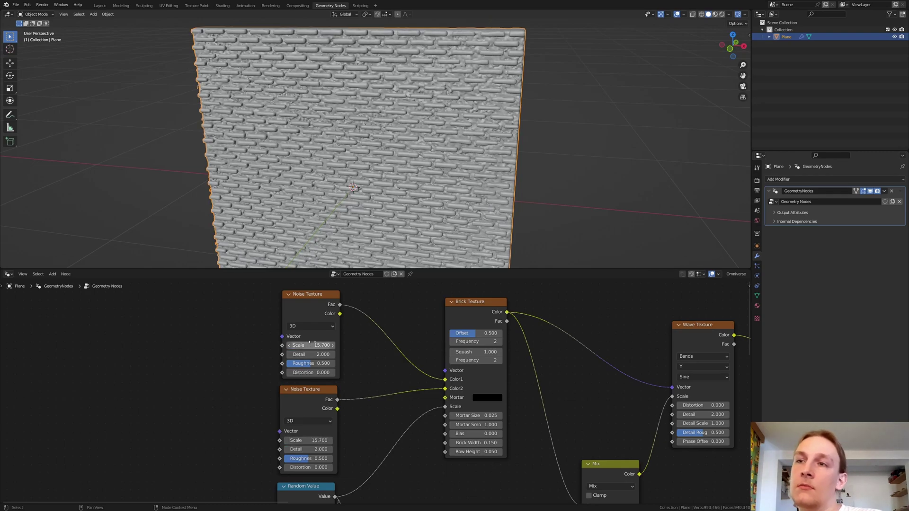
mouse_move(310, 345)
left_mouse_down()
mouse_move(319, 345)
mouse_move(309, 345)
left_mouse_up()
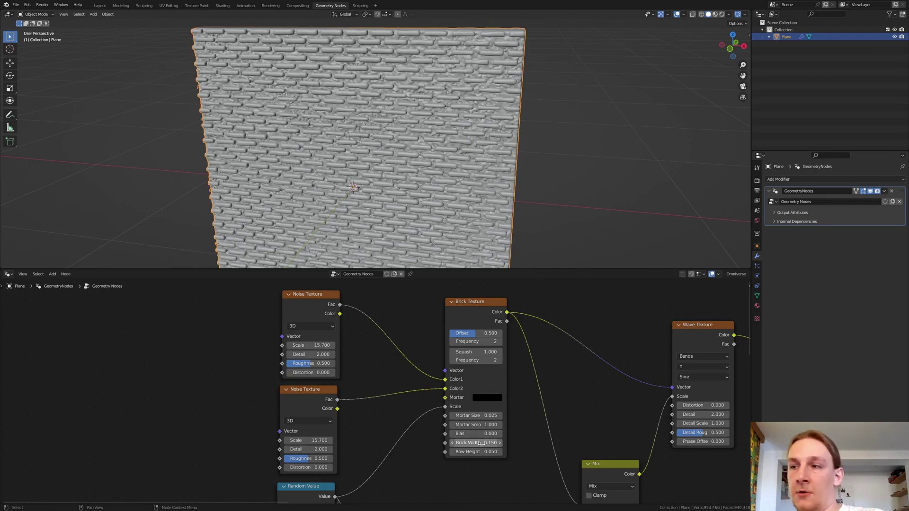
Try a brick width of 0.380 and a different row height on the Brick Texture
left_click_drag(479, 443, 508, 443, "shift")
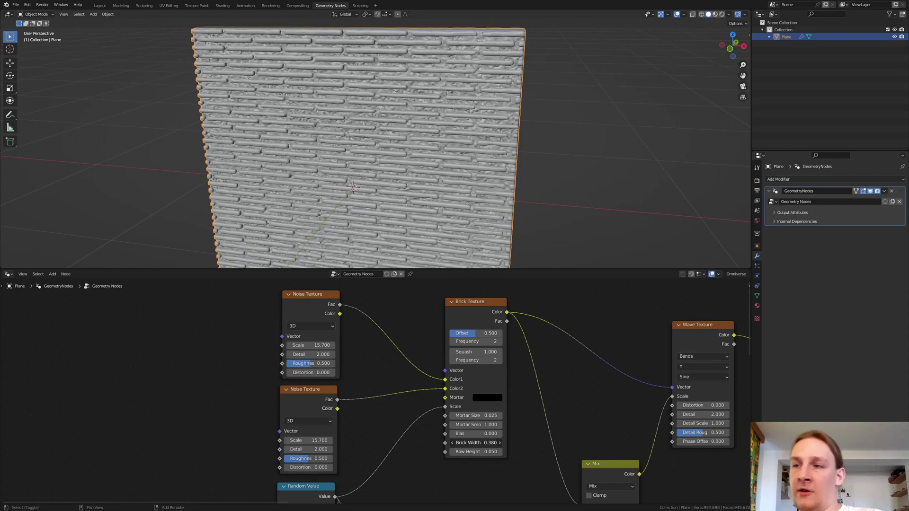
key("Escape")
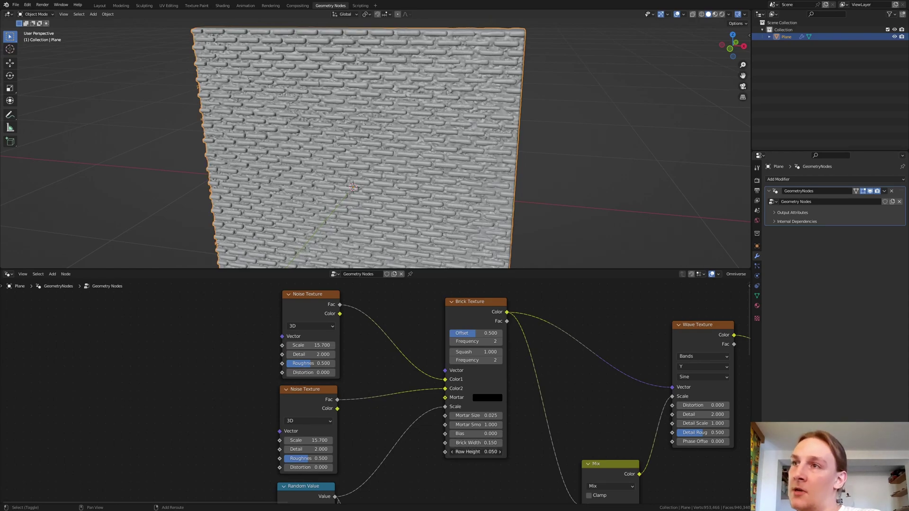
left_click_drag(479, 451, 502, 452)
key("Escape")
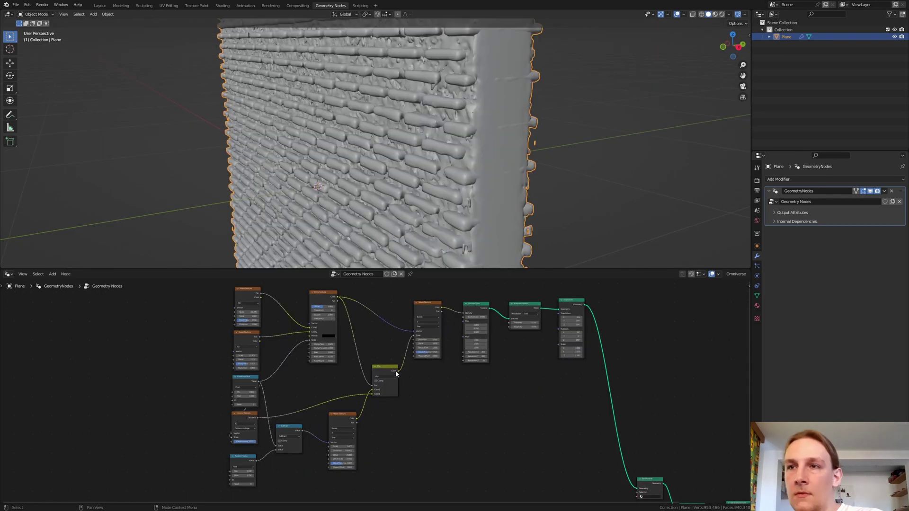
Enclose the brick branch's nodes in a shared frame, including its Set Material node
scroll(198, 303, "down", 2)
left_click_drag(191, 300, 574, 384)
key("ctrl+j")
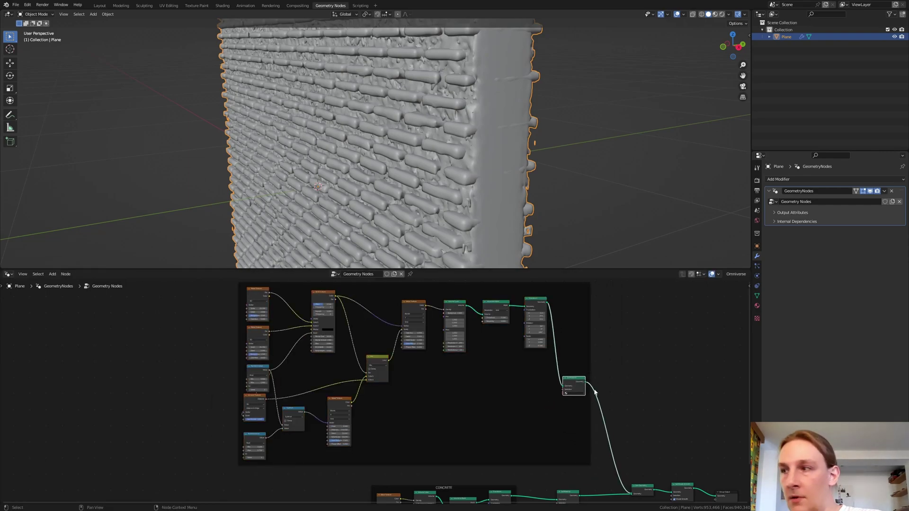
Label the brick branch's Set Material node BRICKS
key("n")
left_click(716, 315)
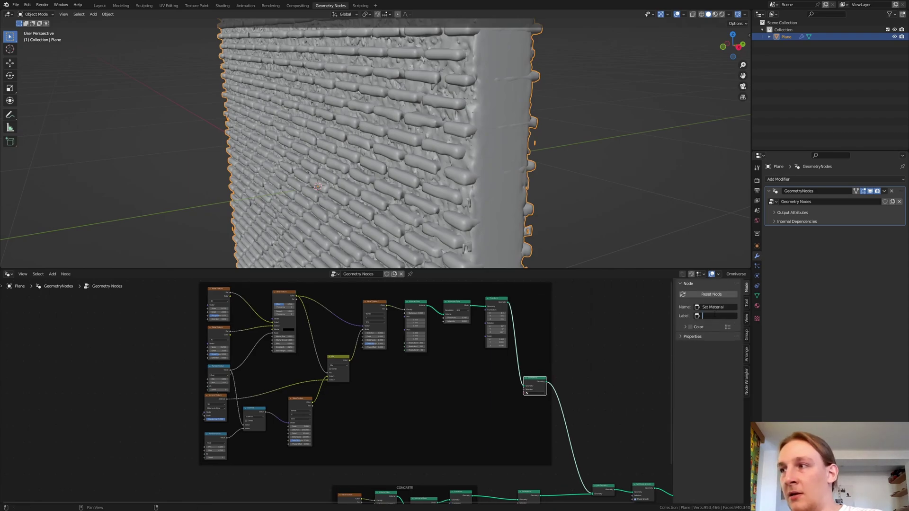
type("BR")
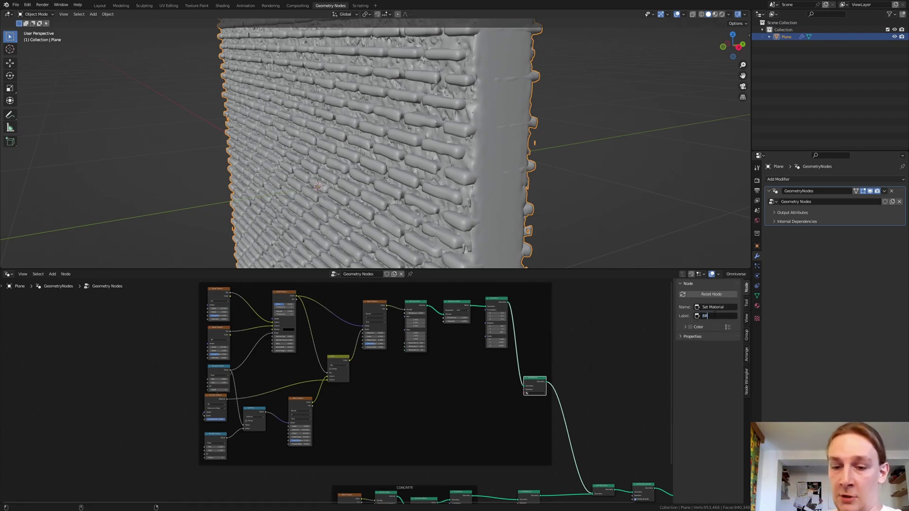
type("ICKS")
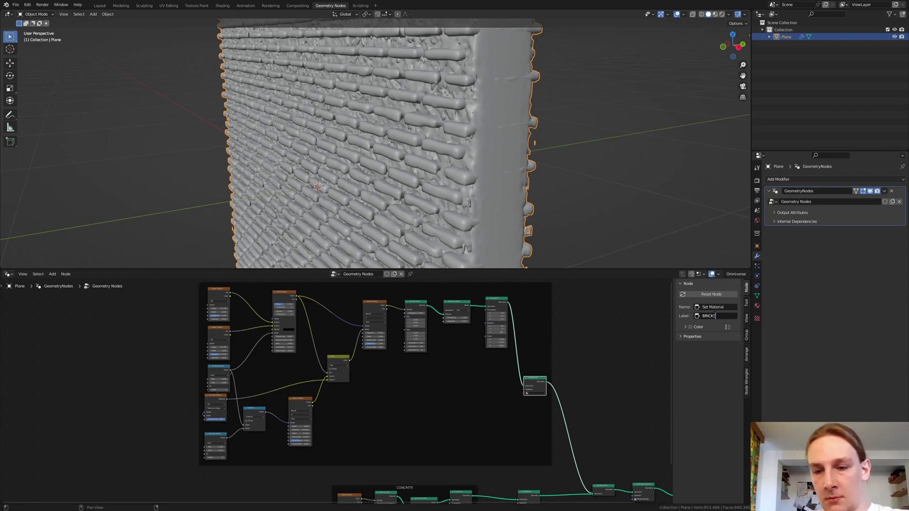
key("Return")
Move the concrete branch's Set Material node into the CONCRETE frame
middle_click_drag(534, 495, 453, 413)
left_click(453, 412)
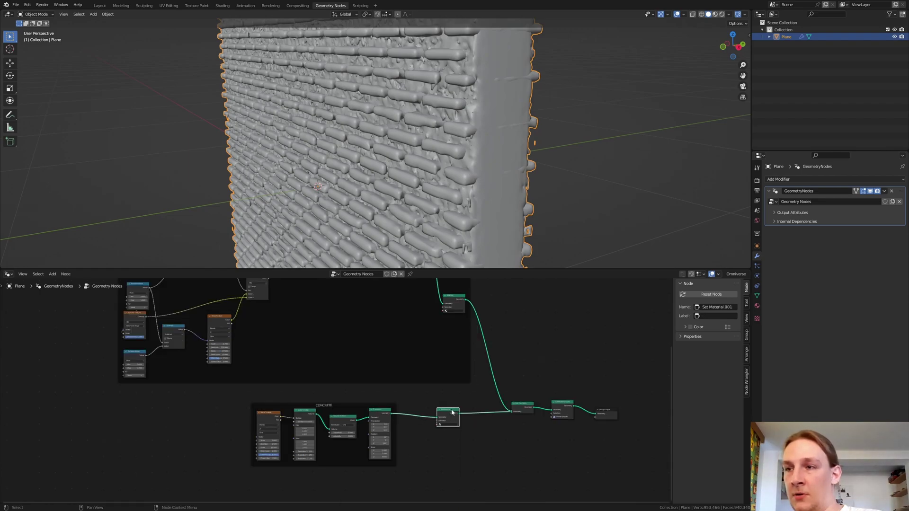
left_click_drag(451, 412, 439, 414)
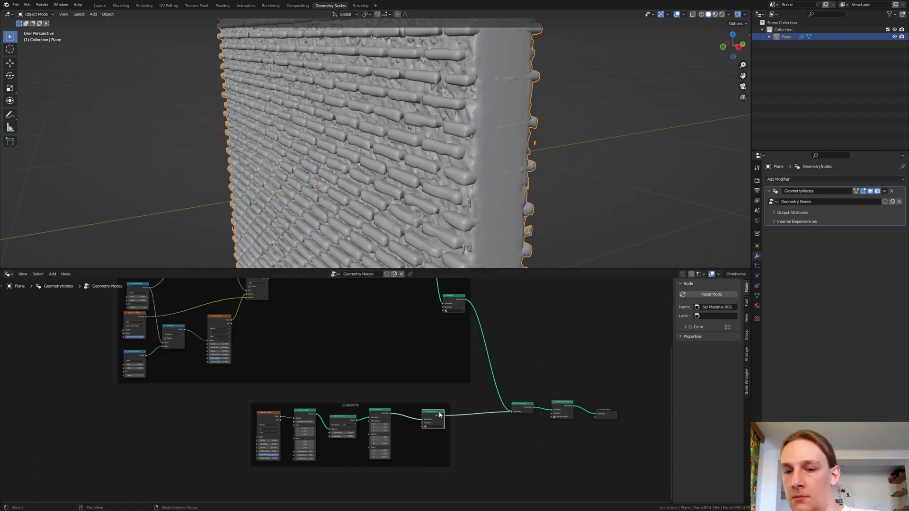
key("n")
Create a new material on the plane and name it Bricks
left_click(757, 305)
left_click(830, 208)
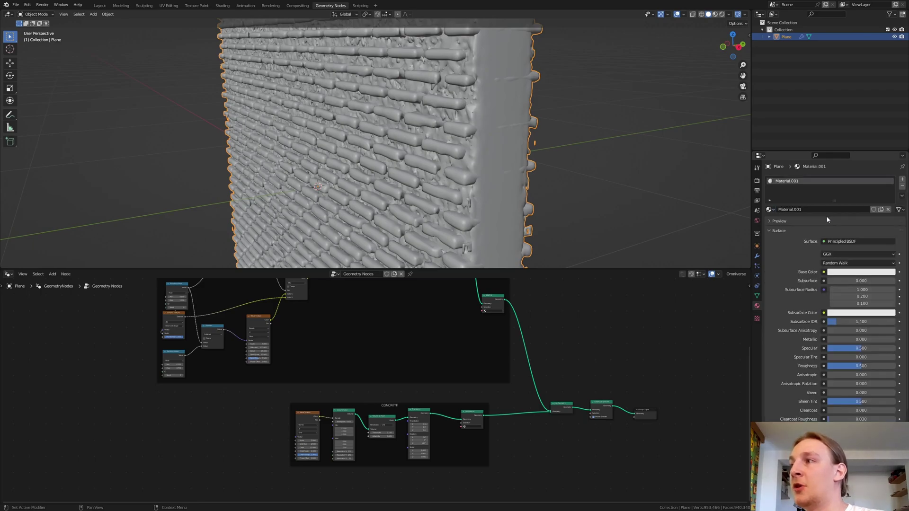
double_click(836, 211)
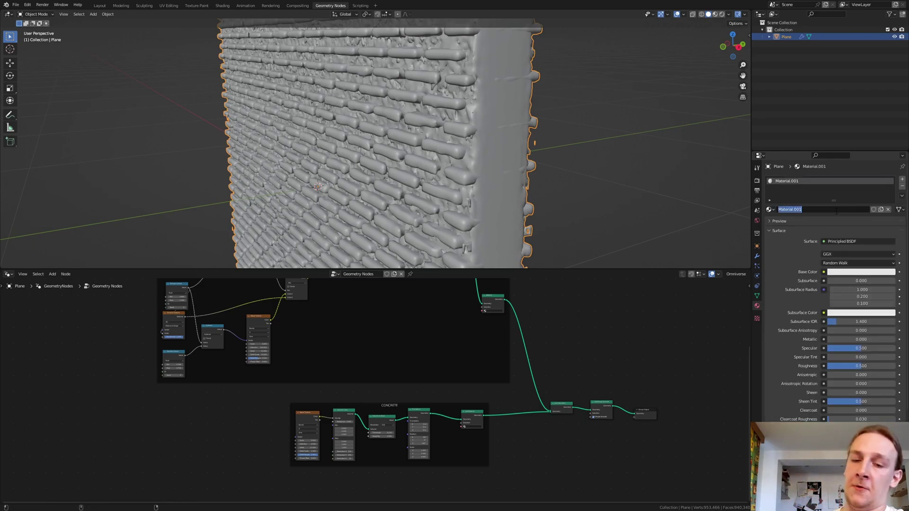
type("Bricks")
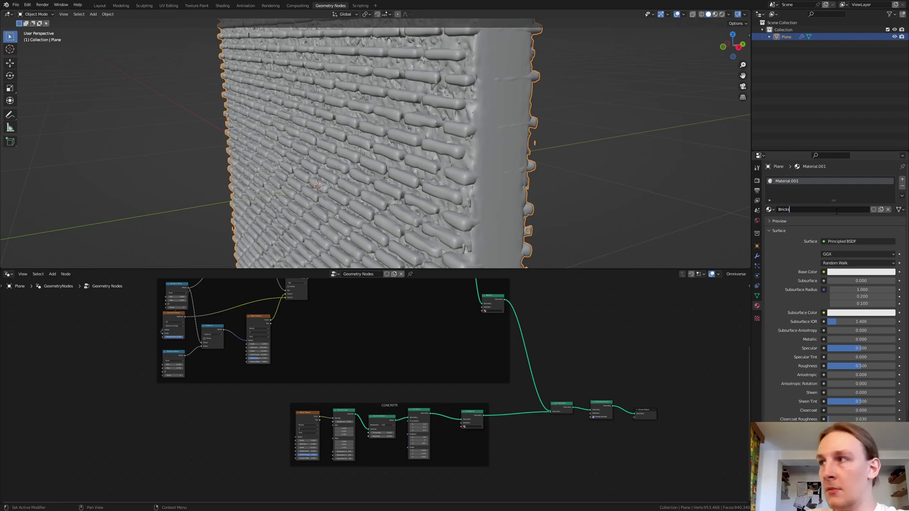
key("Return")
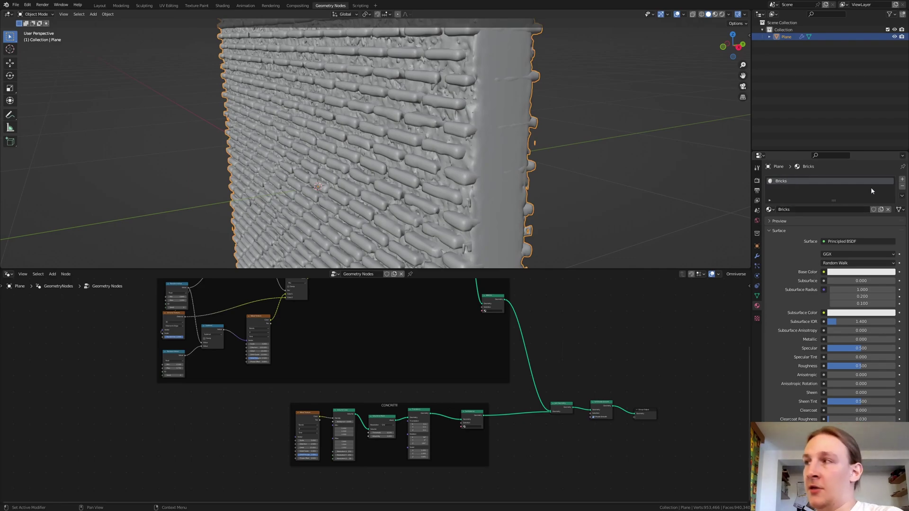
Add a second material slot to the plane with a new material named Concrete
left_click(901, 179)
left_click(797, 220)
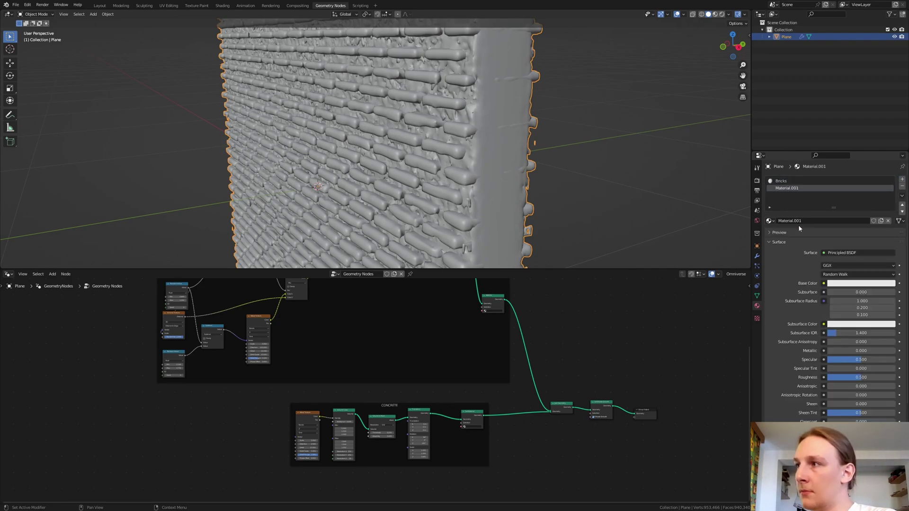
type("C")
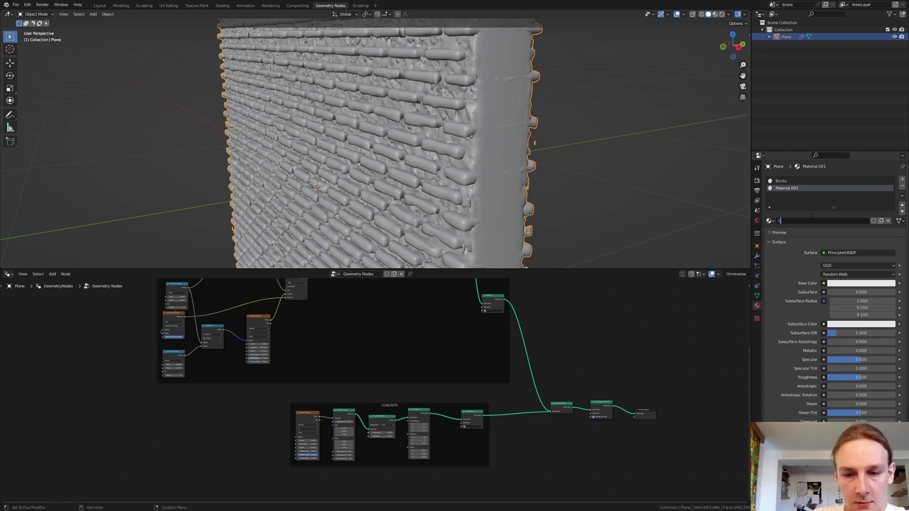
type("oncrete")
key("Return")
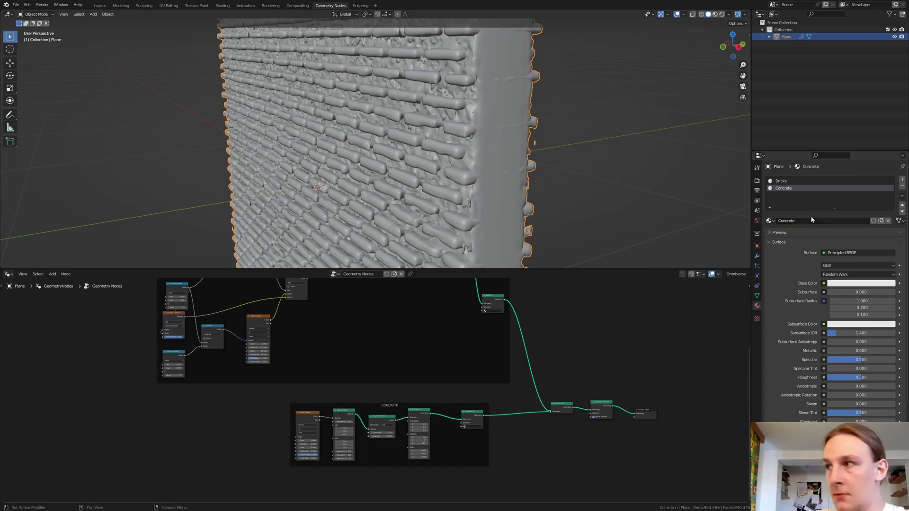
Assign the Concrete material to the Set Material node in the CONCRETE frame
scroll(479, 456, "up", 3)
left_click(466, 398)
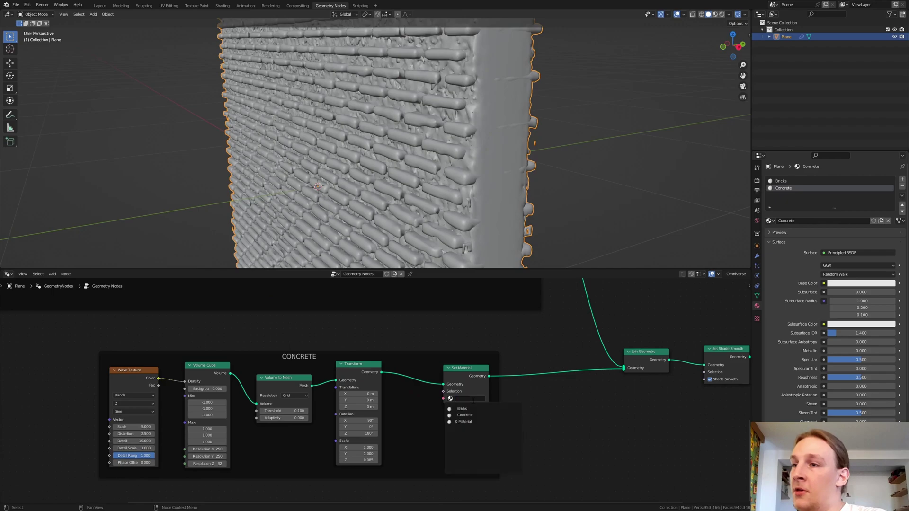
left_click(464, 415)
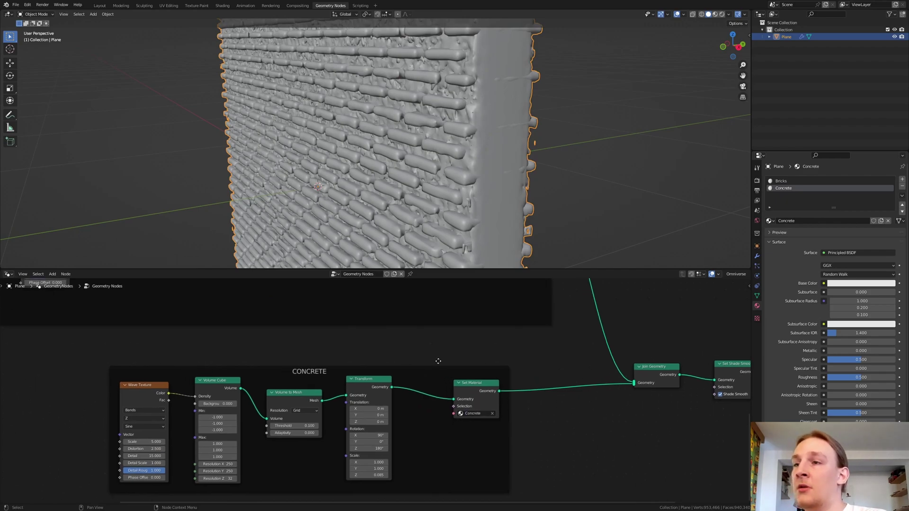
Assign the Bricks material to the node labelled BRICKS and save the file as Procedual_Brick_Wall_Geometry_Nodes.blend
scroll(492, 435, "down", 3)
scroll(492, 436, "up", 5, "shift")
scroll(567, 436, "up", 2)
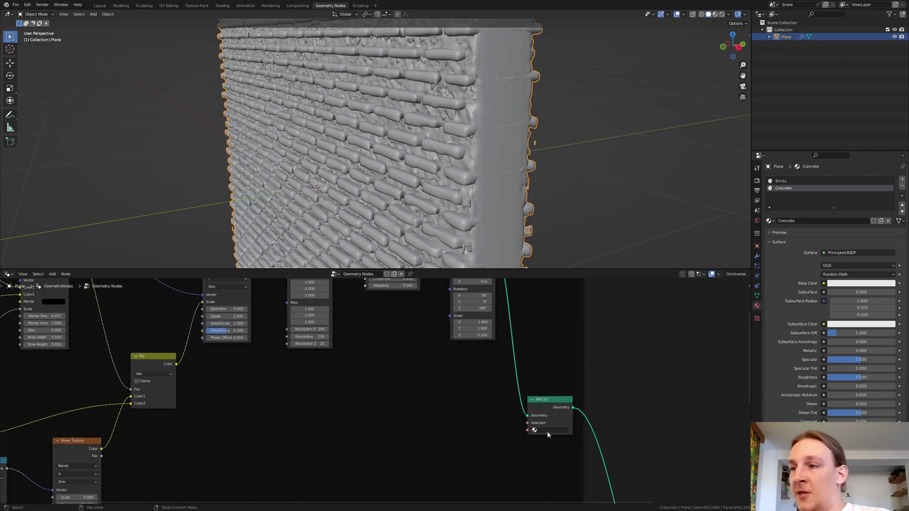
left_click(550, 430)
left_click(549, 441)
key("ctrl+s")
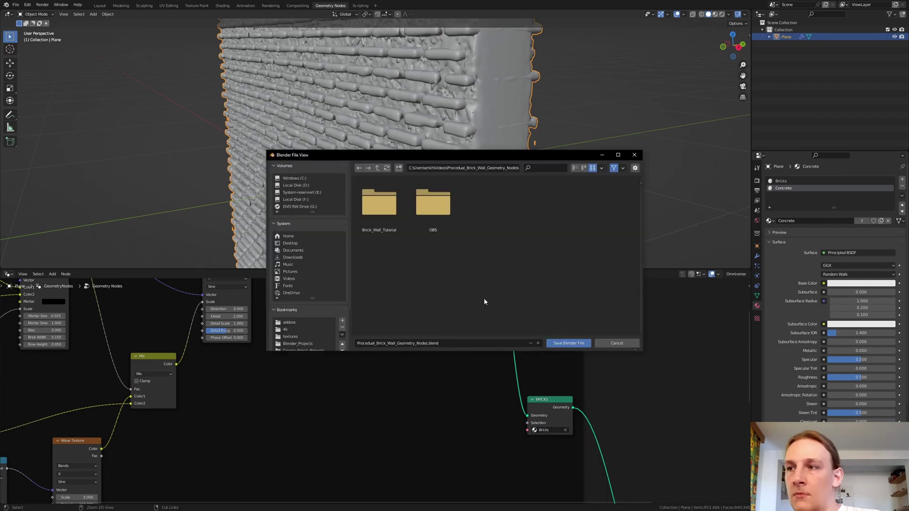
left_click(563, 344)
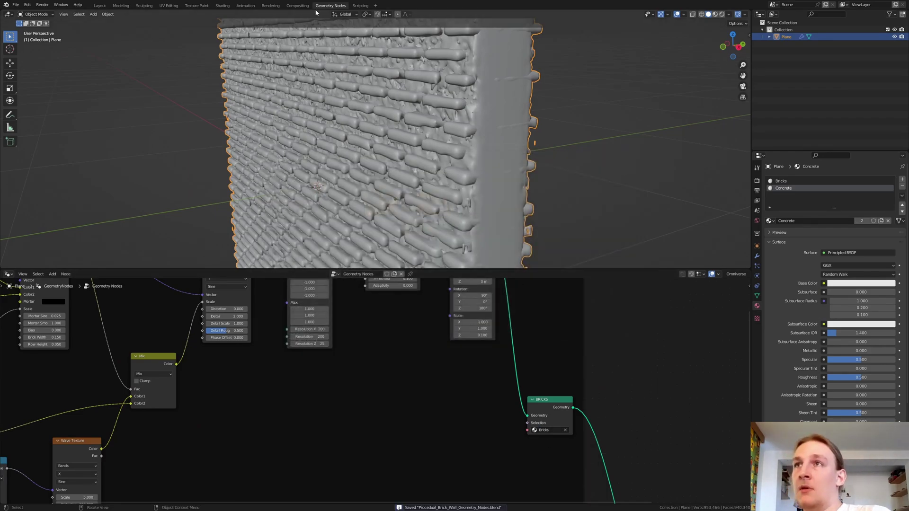
Switch to the Shading workspace and display the wall in rendered viewport shading
left_click(223, 6)
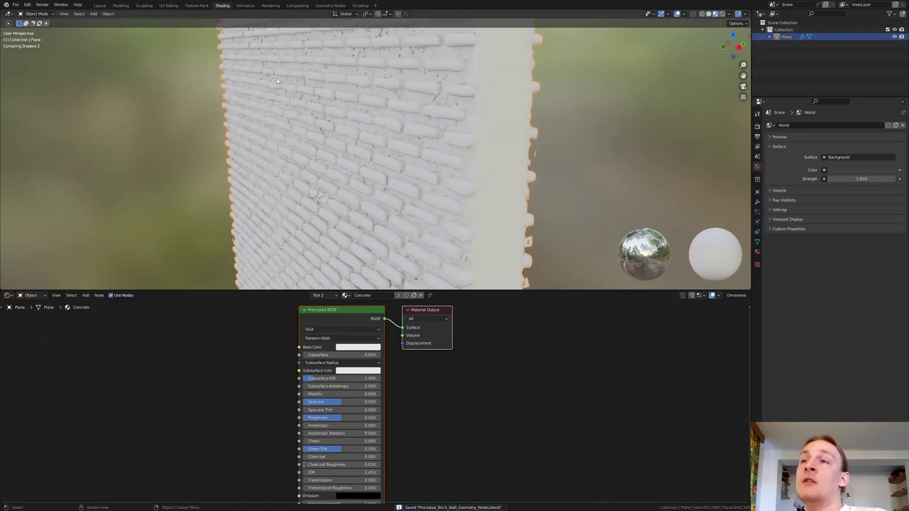
left_click(721, 14)
middle_click_drag(440, 165, 375, 156)
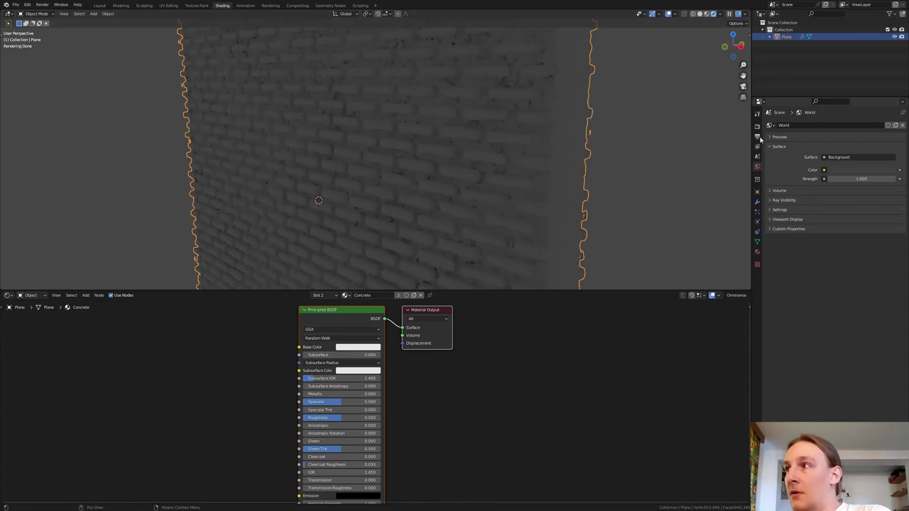
Use a Sky Texture as the world background color and set its Air, Dust and Ozone to 3
left_click(822, 170)
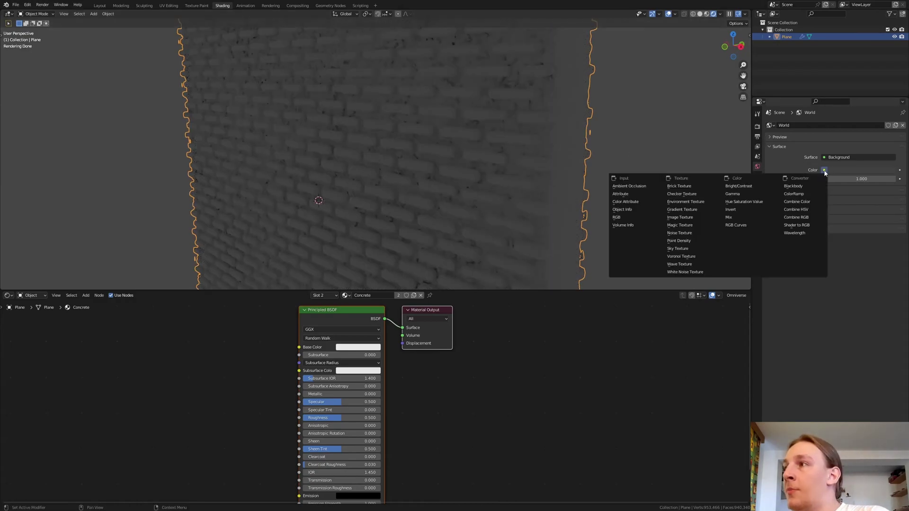
left_click(687, 250)
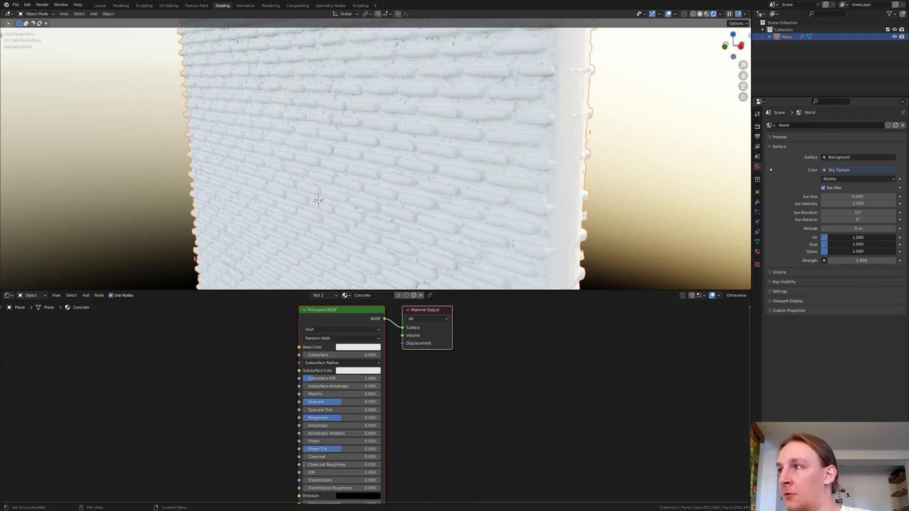
left_click_drag(857, 251, 857, 239)
type("3")
key("Return")
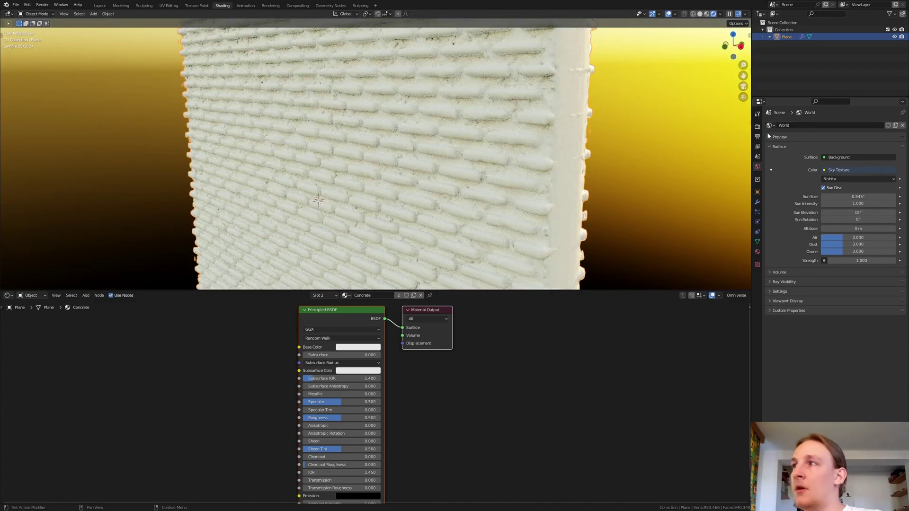
Make the render film's background transparent and return to the world settings
left_click(757, 127)
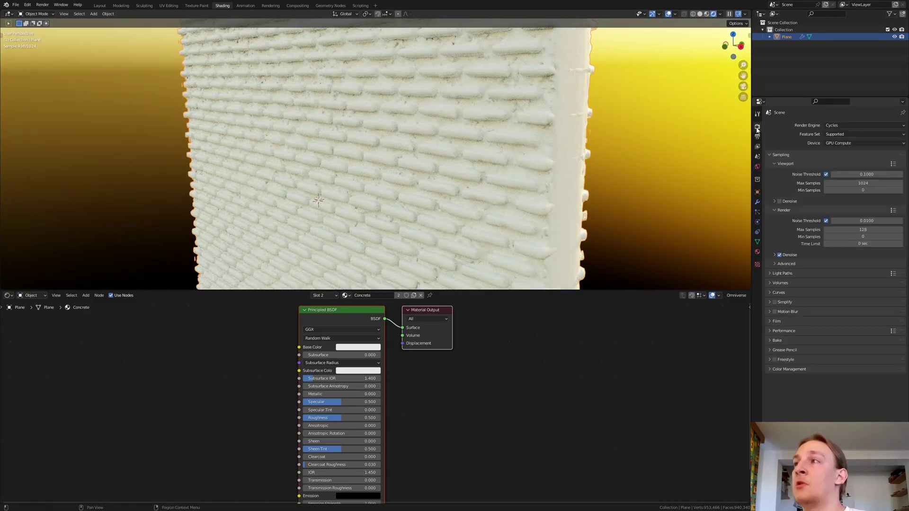
left_click(777, 321)
left_click(780, 372)
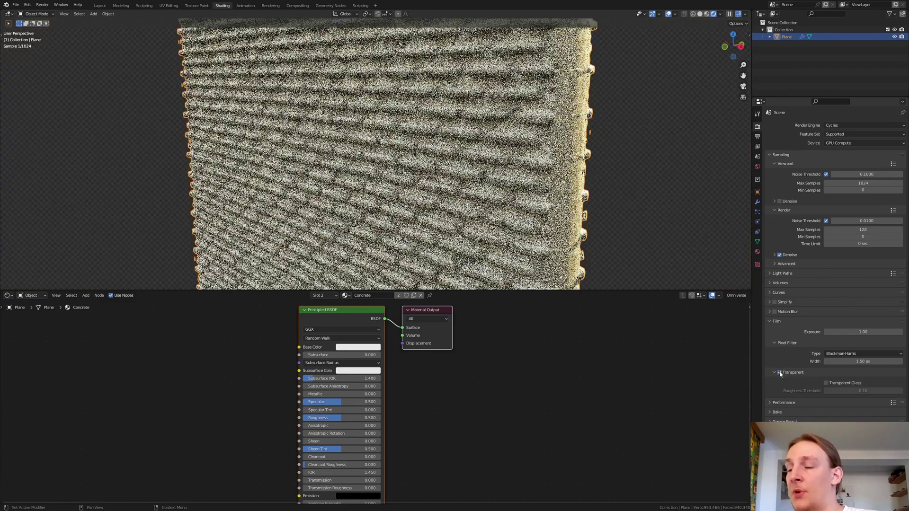
left_click(757, 166)
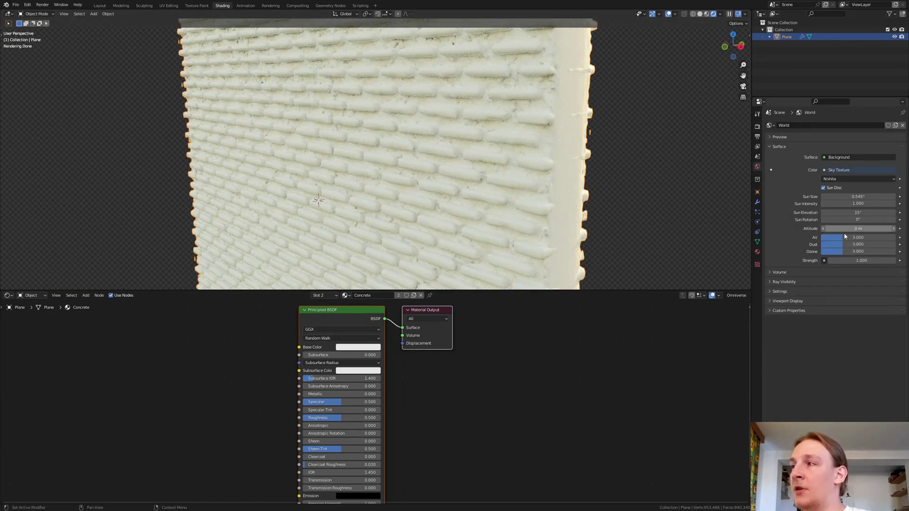
Set the sky texture's Sun Rotation to 90°
left_click(857, 219)
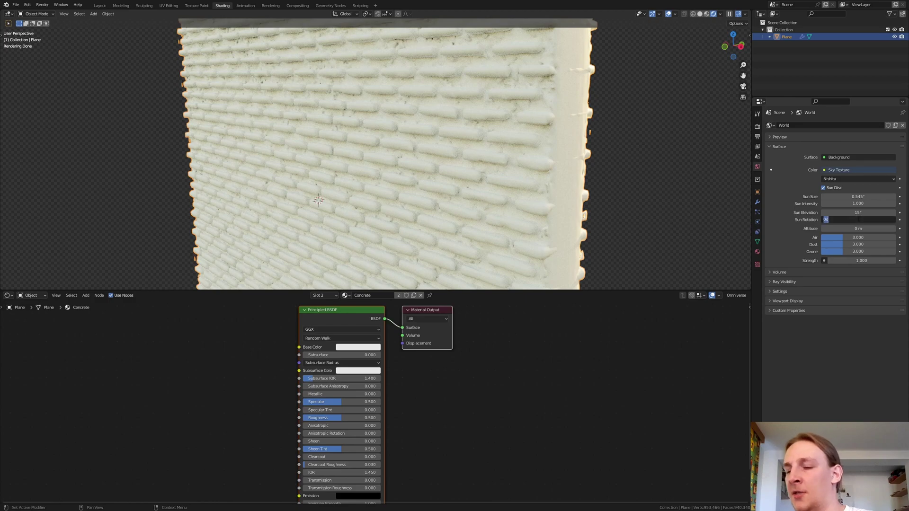
type("9")
key("Return")
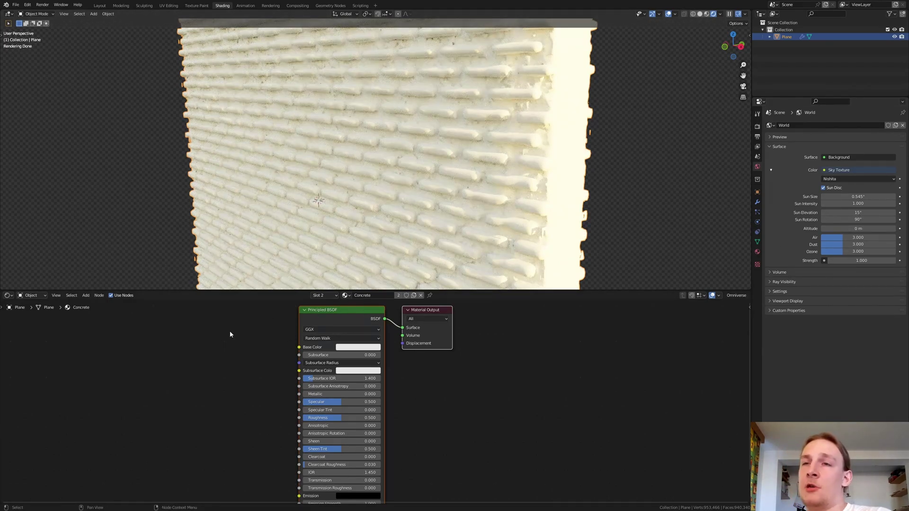
Add a ColorRamp node to the Concrete material and connect its Color output to the Principled BSDF's Base Color
middle_click_drag(230, 335, 253, 340)
key("shift+a")
left_click(261, 334)
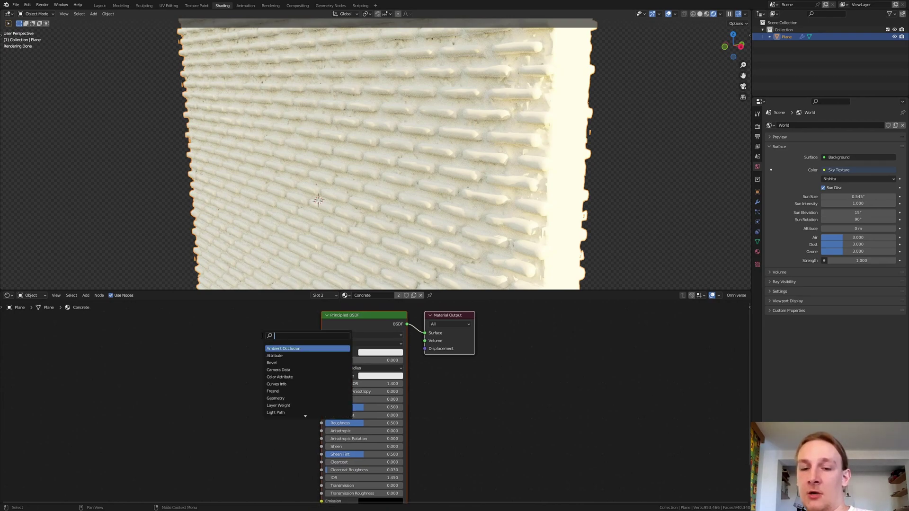
type("co")
left_click(298, 349)
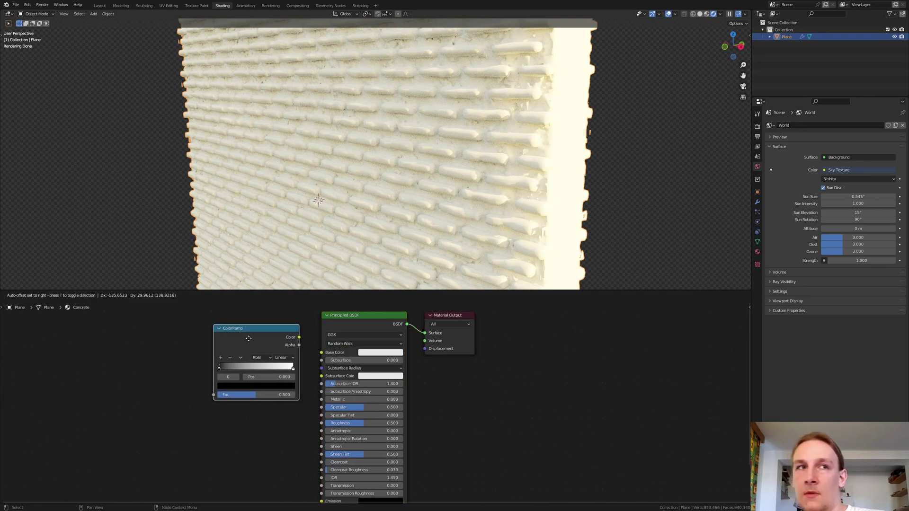
left_click_drag(292, 334, 321, 353)
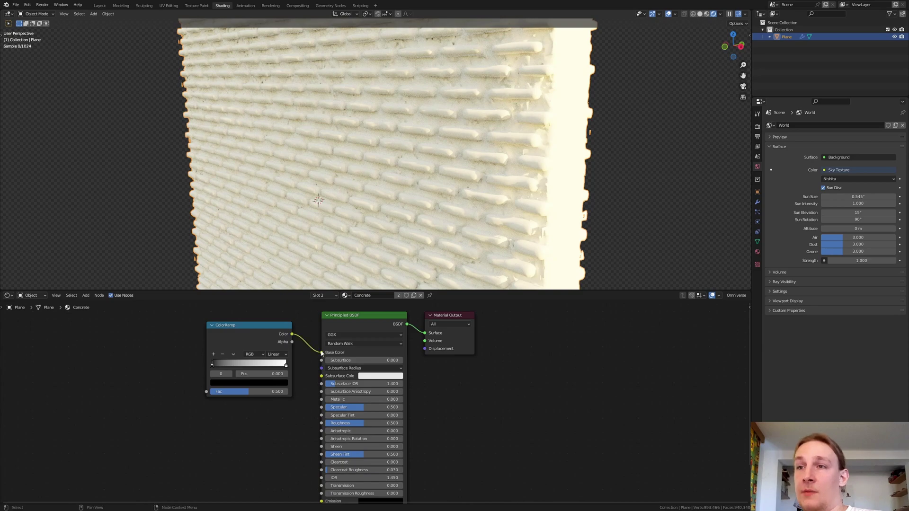
left_click_drag(251, 327, 244, 321)
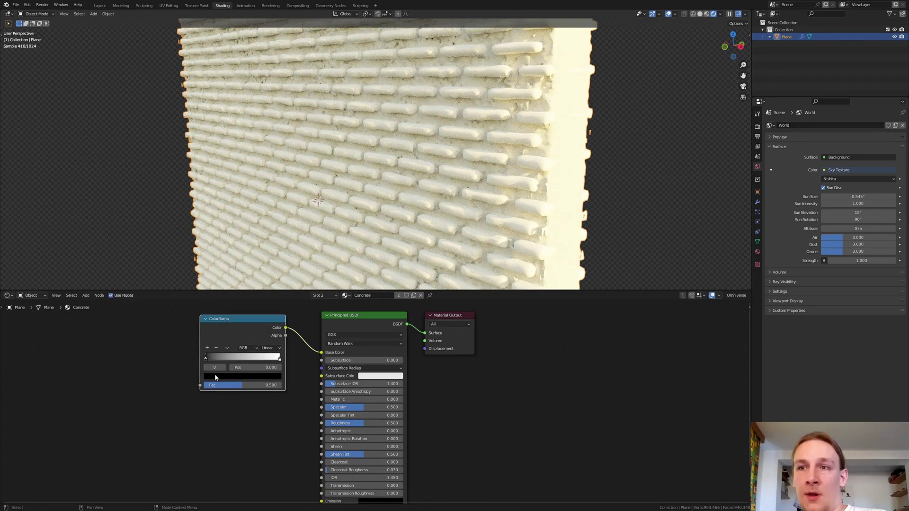
Change the black stop of the ColorRamp feeding the Base Color to a light grey
left_click(215, 376)
left_click_drag(232, 358, 239, 358)
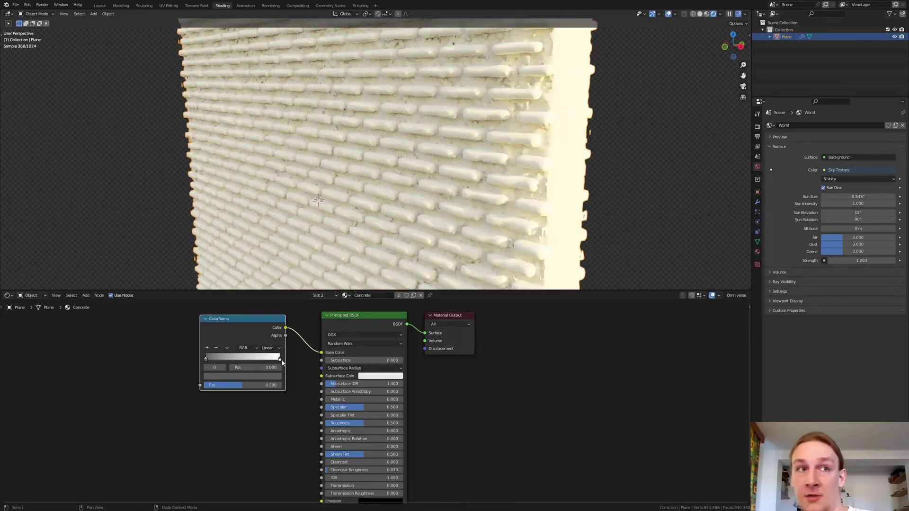
left_click(271, 374)
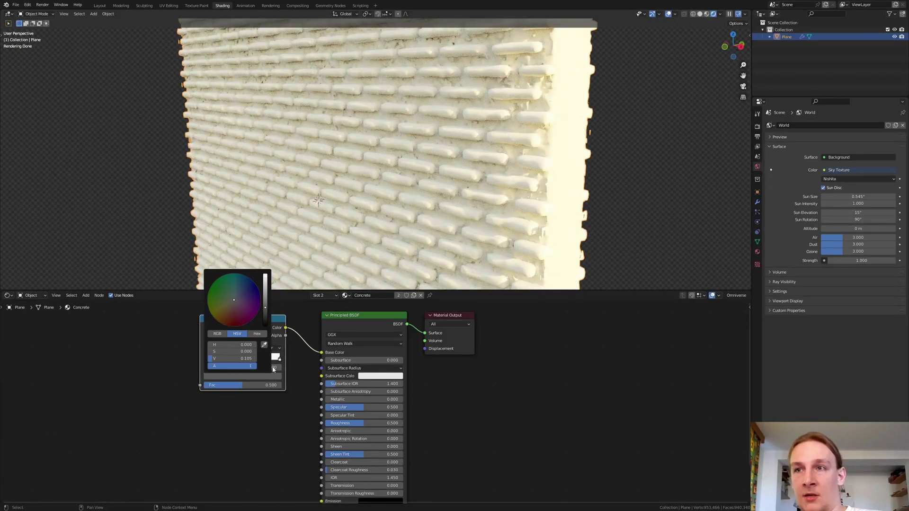
left_click(267, 295)
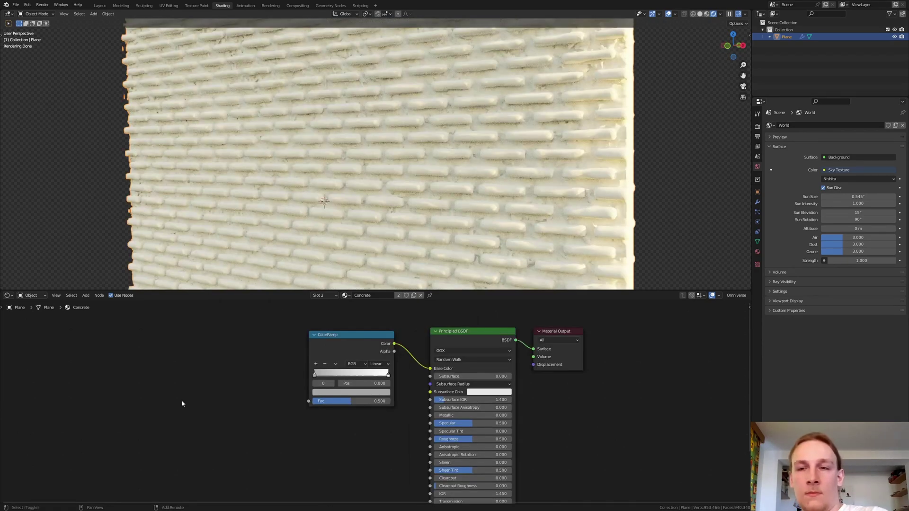
Add a Mix color node with Difference blending and connect its Color output to the ColorRamp's Fac input
key("shift+a")
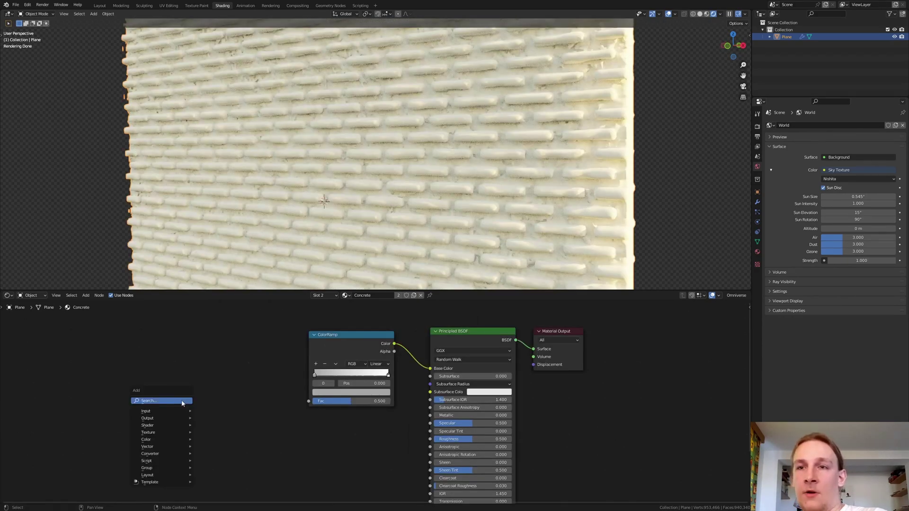
left_click(156, 406)
type("mi")
key("Return")
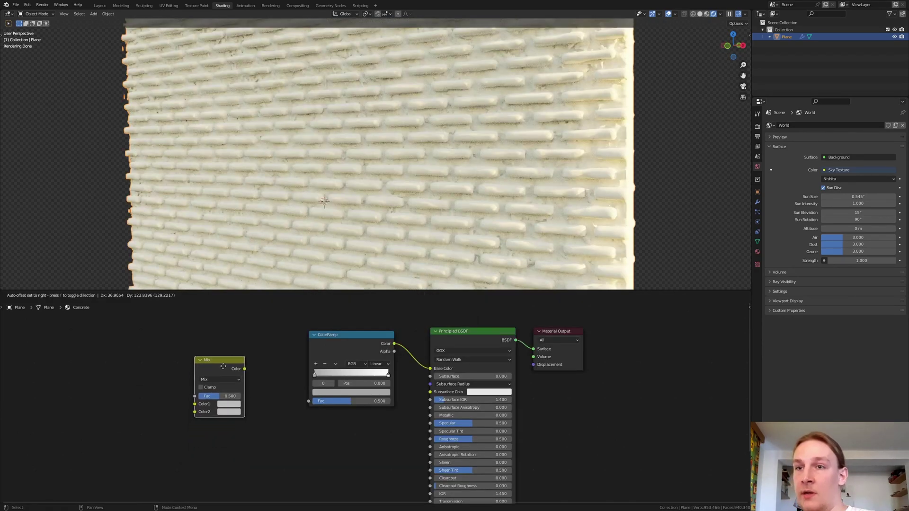
left_click(231, 348)
left_click(234, 359)
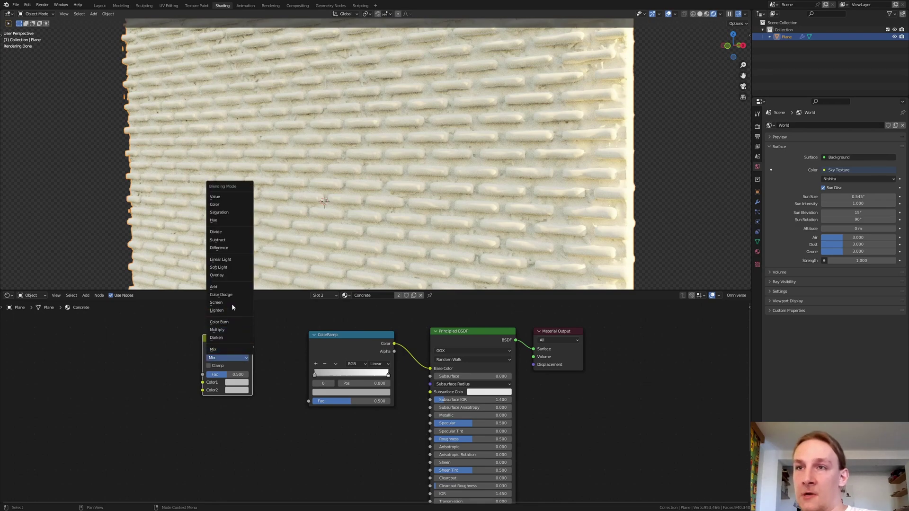
left_click(234, 248)
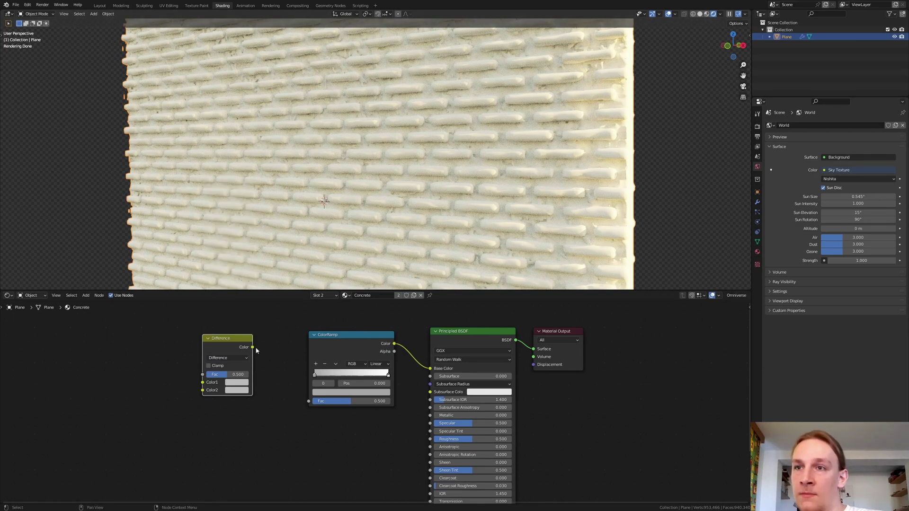
left_click_drag(252, 347, 308, 401)
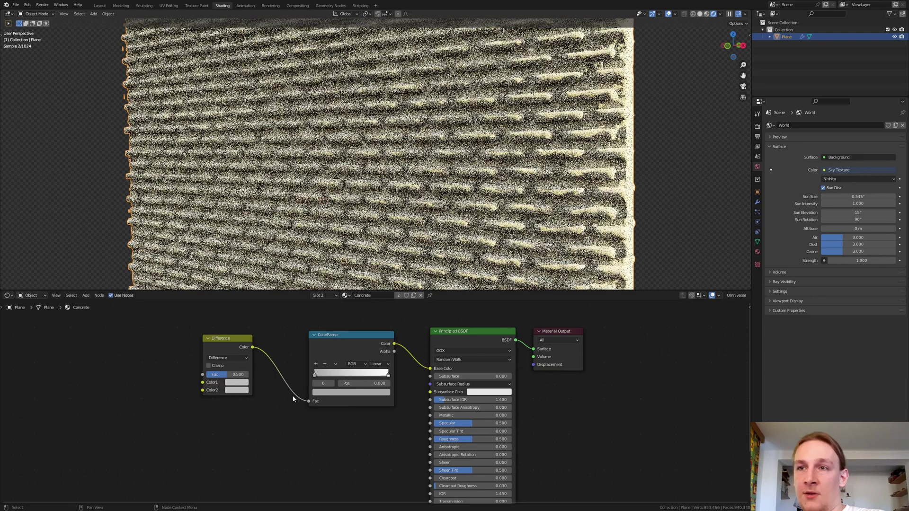
left_click_drag(227, 345, 212, 347)
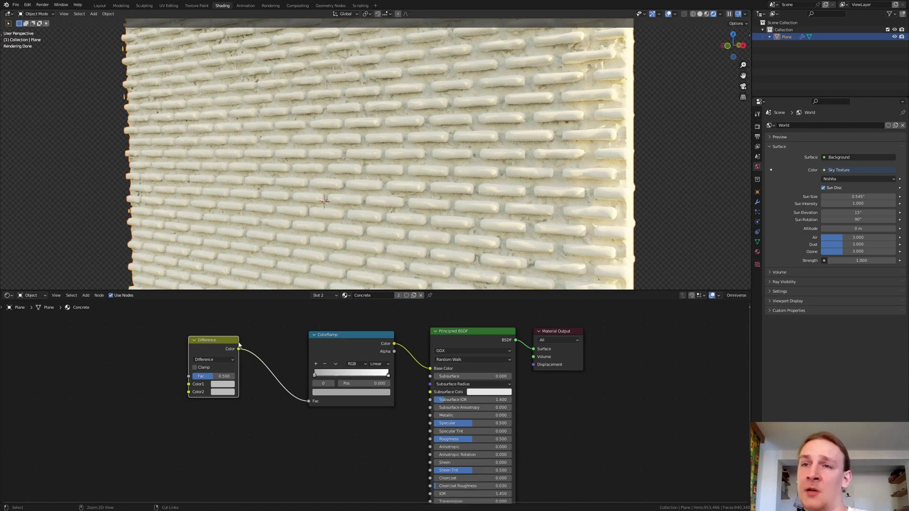
Add Texture Coordinate and Mapping nodes, without the Image Texture, and connect the Mapping vector to the Difference node's Color1
key("ctrl+t")
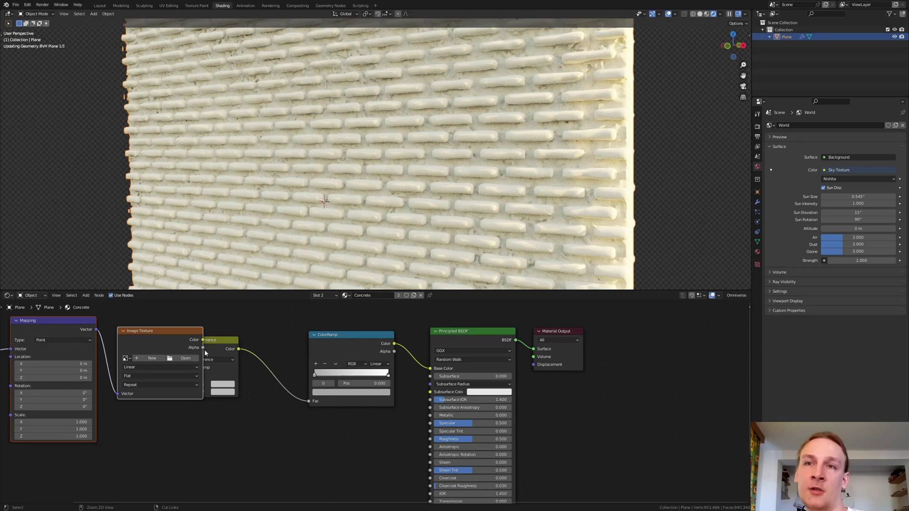
key("Home")
key("x")
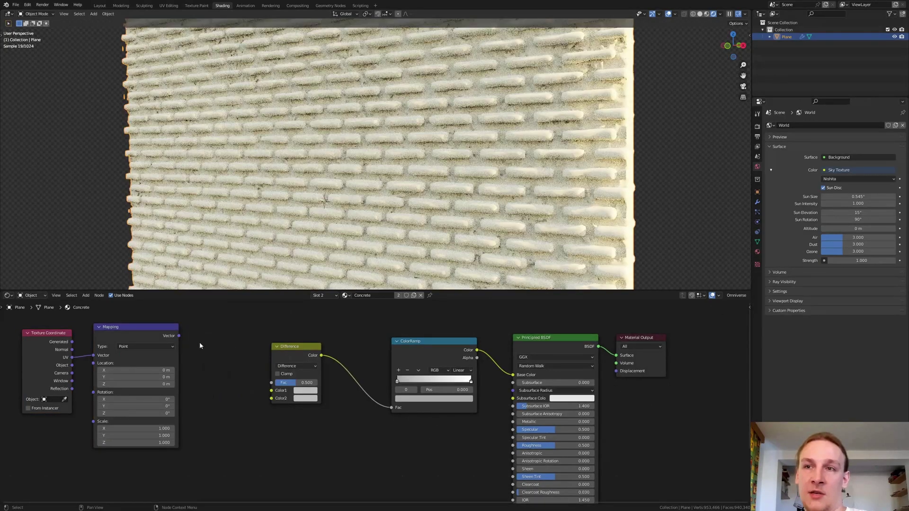
left_click_drag(179, 336, 276, 394)
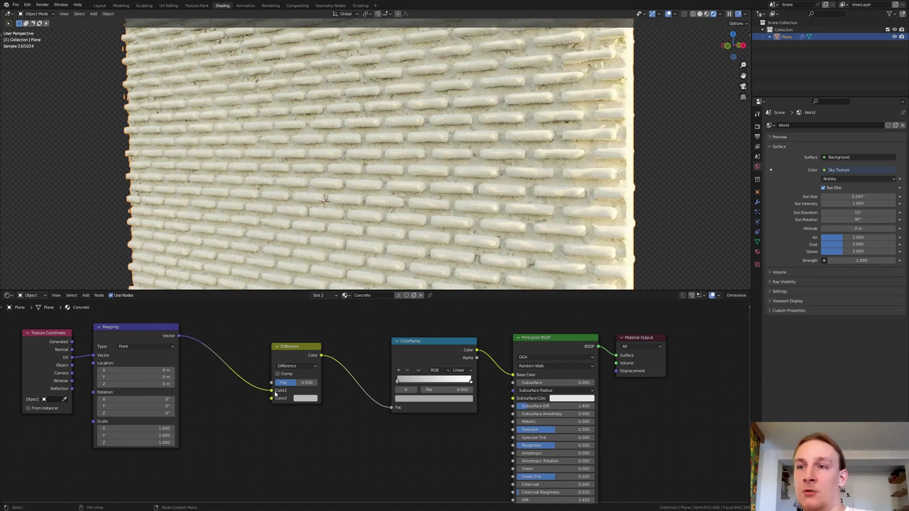
Insert a Musgrave Texture node between the Mapping node and the Difference node's Color1 input
key("shift+a")
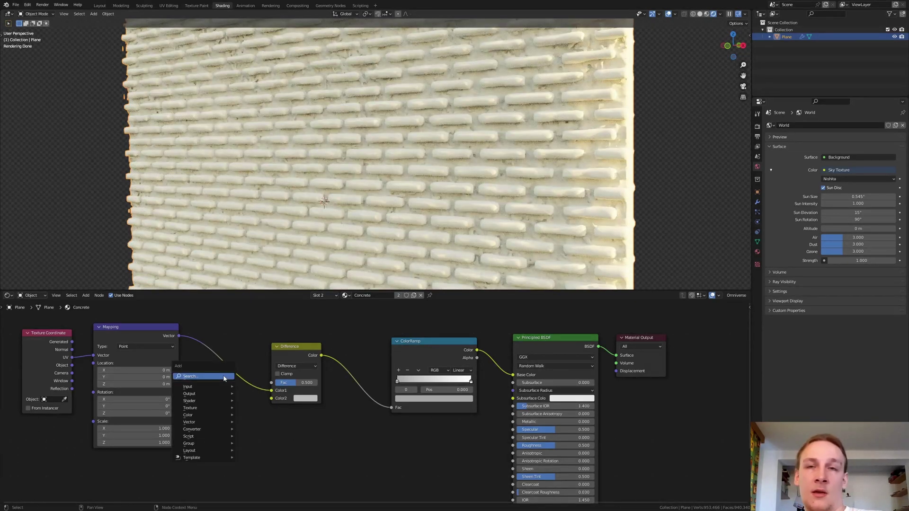
left_click(225, 376)
type("musgrave")
key("Return")
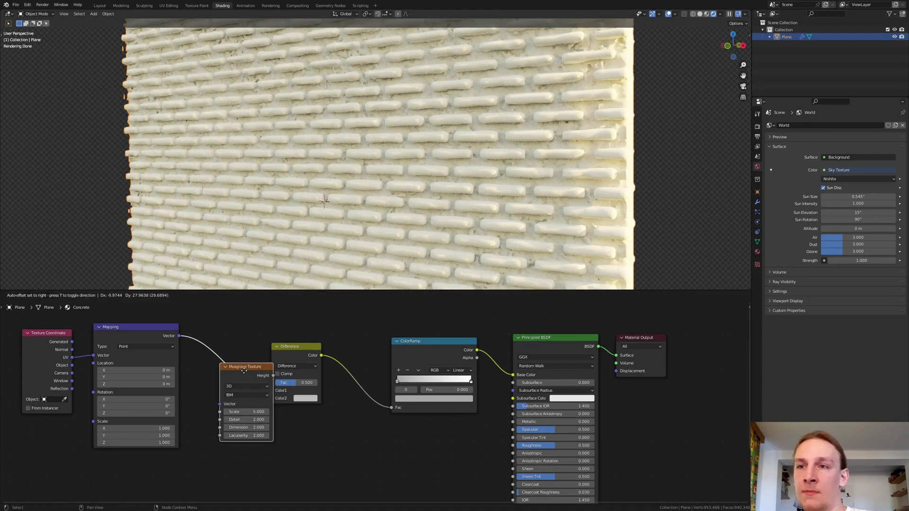
left_click(227, 334)
Set the Musgrave Texture's Scale to -0.2, Detail to 15 and Dimension to 0
double_click(231, 373)
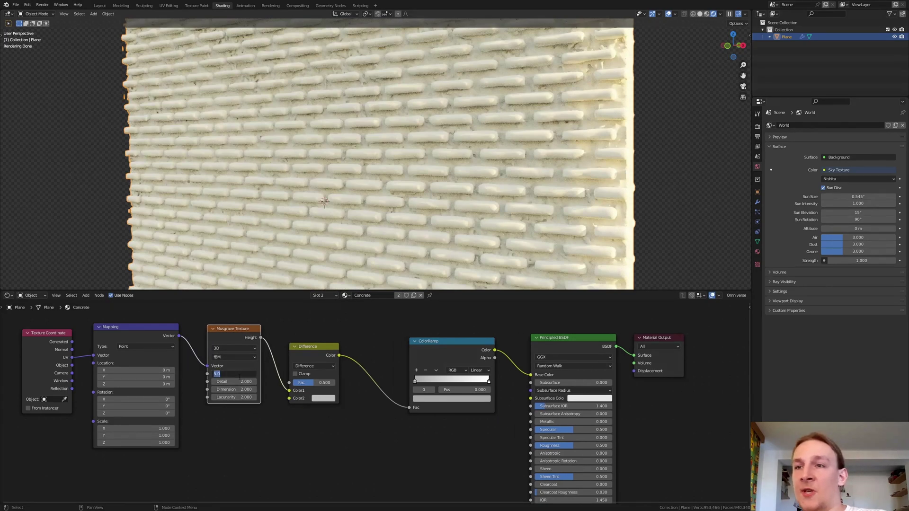
key("BackSpace")
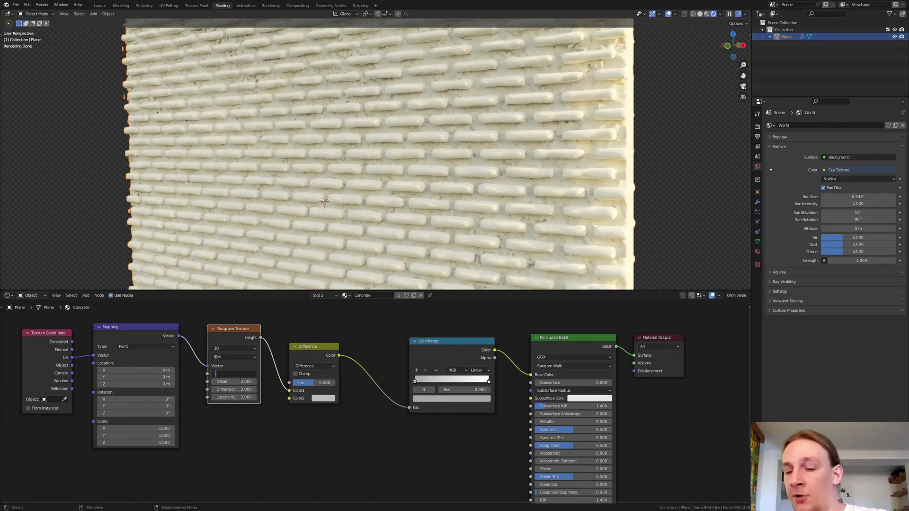
type("-.2")
key("Return")
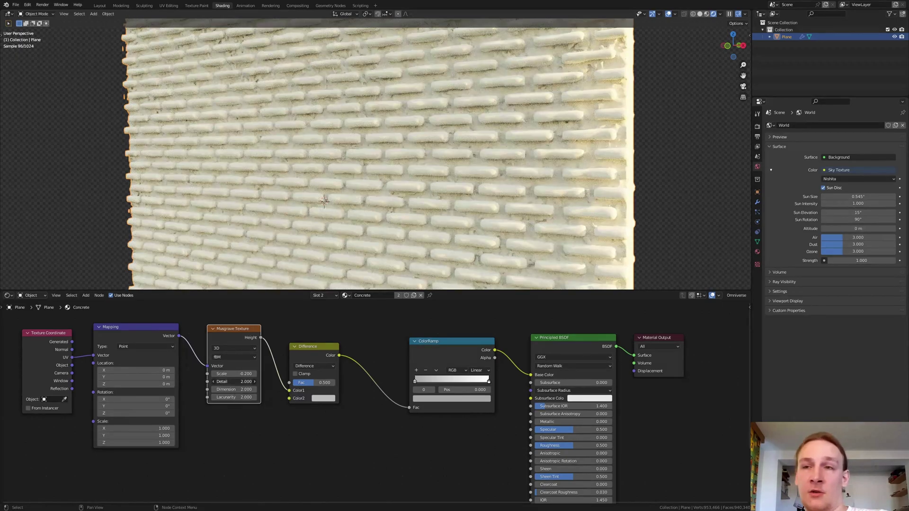
left_click_drag(239, 382, 265, 382)
double_click(234, 389)
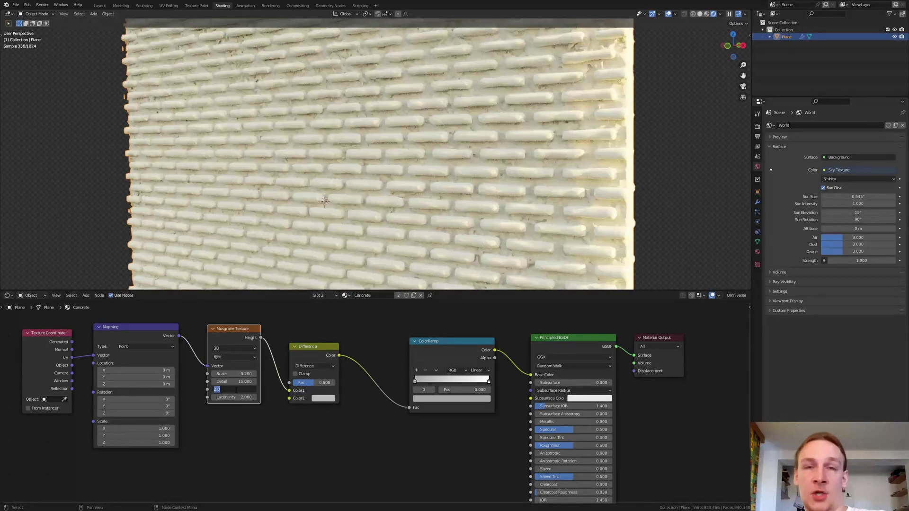
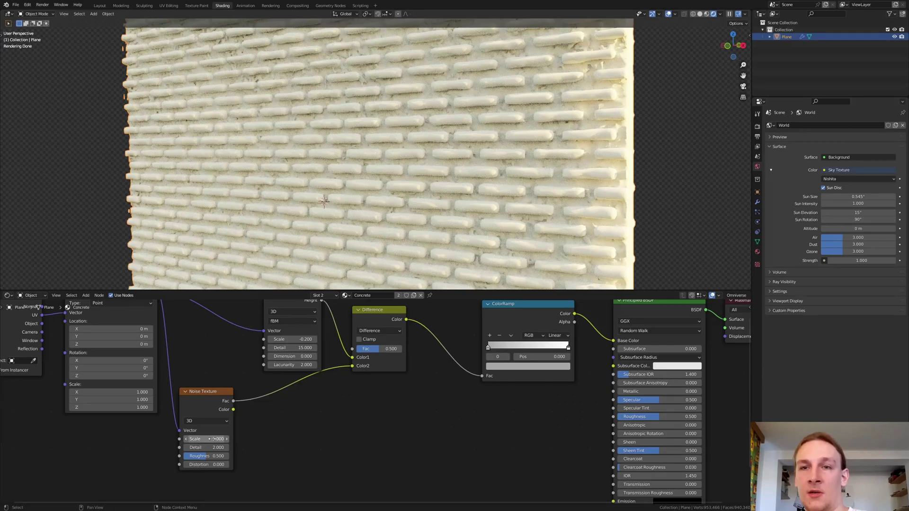
Set the Noise Texture's Scale to 6, Detail to 15 and Distortion to 4
left_click(212, 439)
type("6")
key("Tab")
type("15")
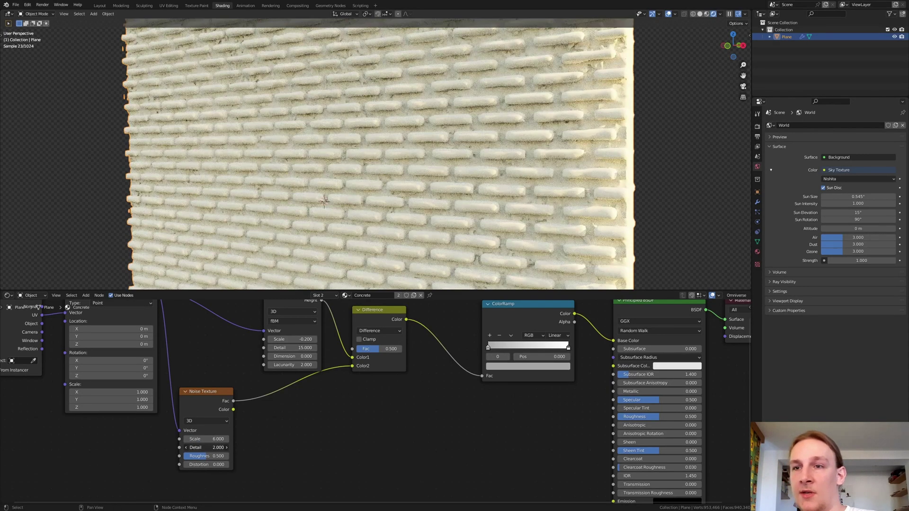
key("Return")
left_click(211, 465)
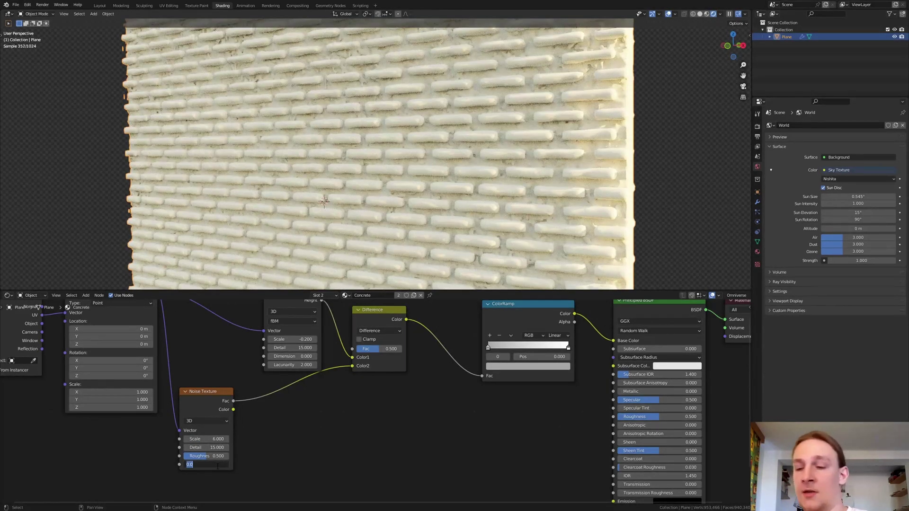
type("4")
key("Return")
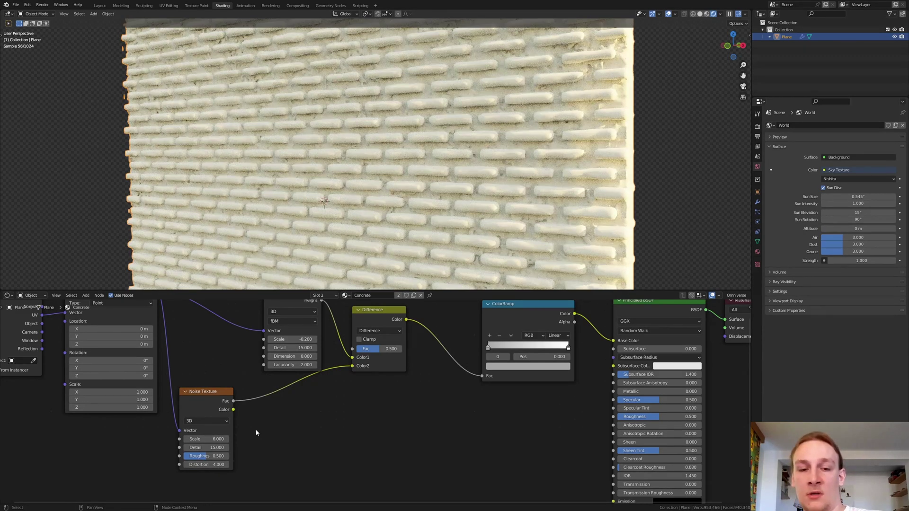
Insert a second ColorRamp node between the Noise Texture and the Difference node's Color2 input
key("shift+a")
left_click(247, 421)
type("color ramp")
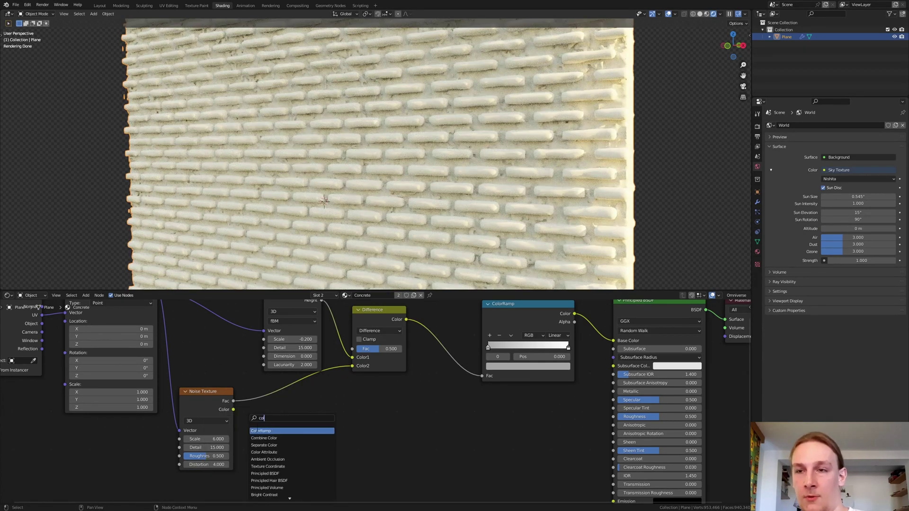
key("Return")
left_click(285, 398)
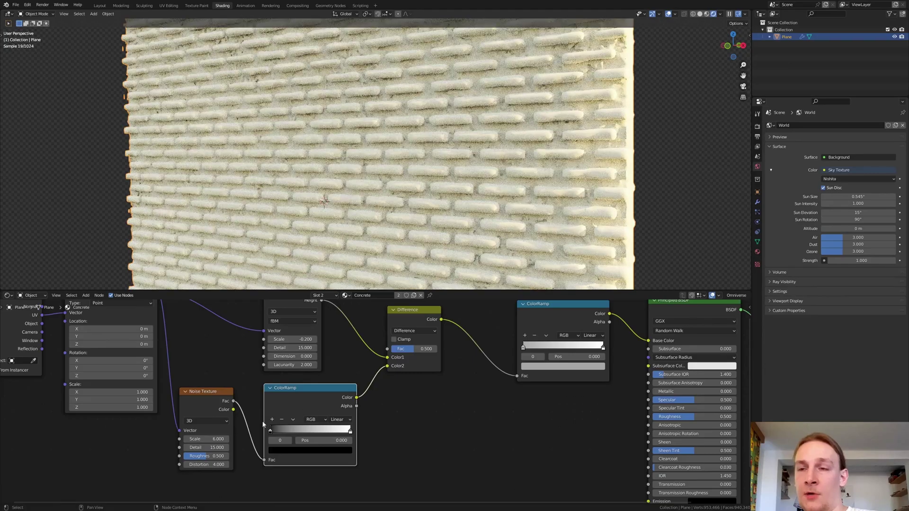
Move the noise ColorRamp's white stop to about 0.468 and the Base Color ColorRamp's grey stop to about 0.332
left_click_drag(350, 432, 306, 434)
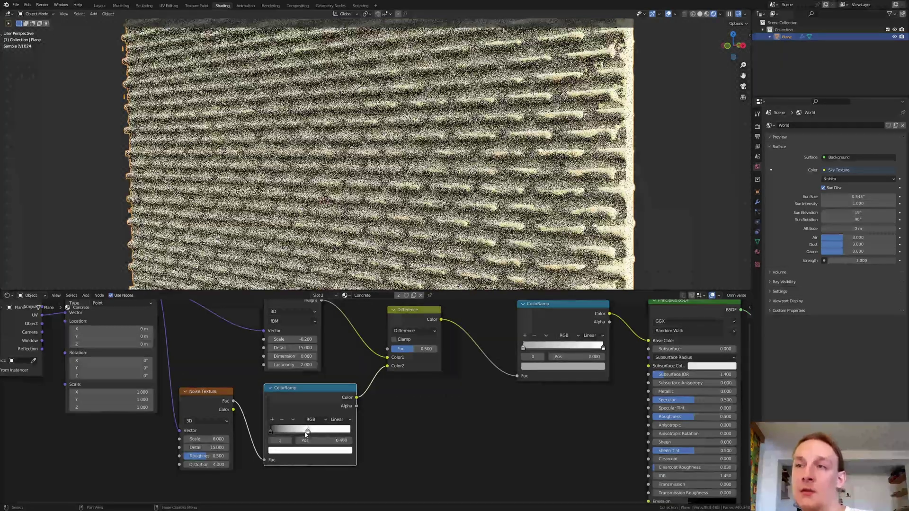
left_click_drag(523, 348, 550, 349)
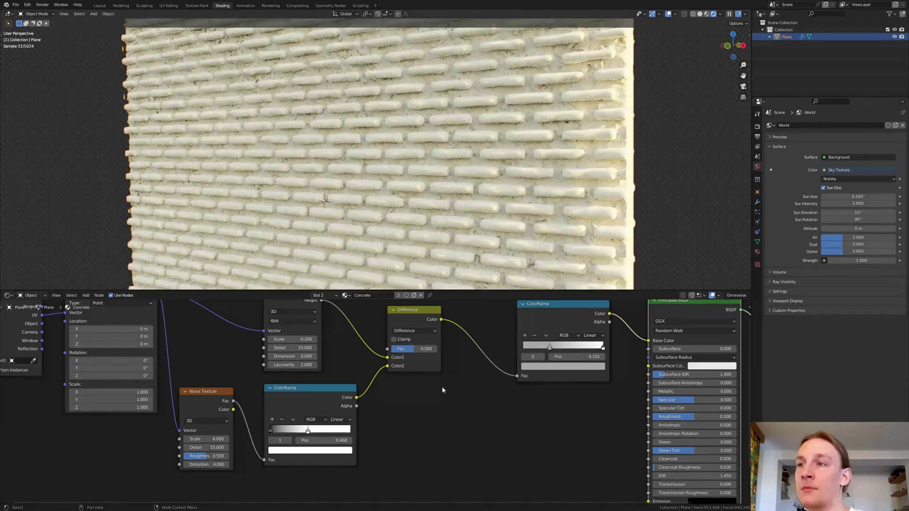
Add a Displacement node below the Principled BSDF and connect it to the Material Output's Displacement input
scroll(380, 442, "down", 2)
scroll(380, 442, "right", 5)
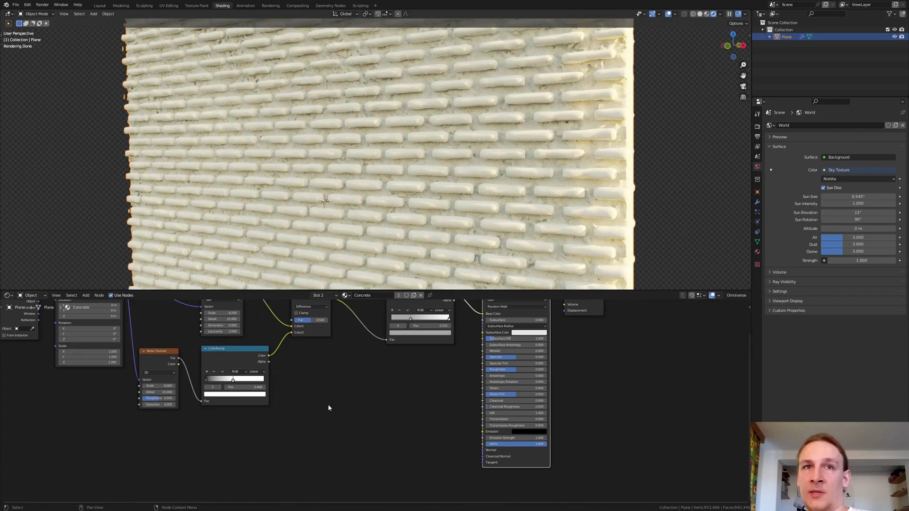
key("shift+a")
type("dis")
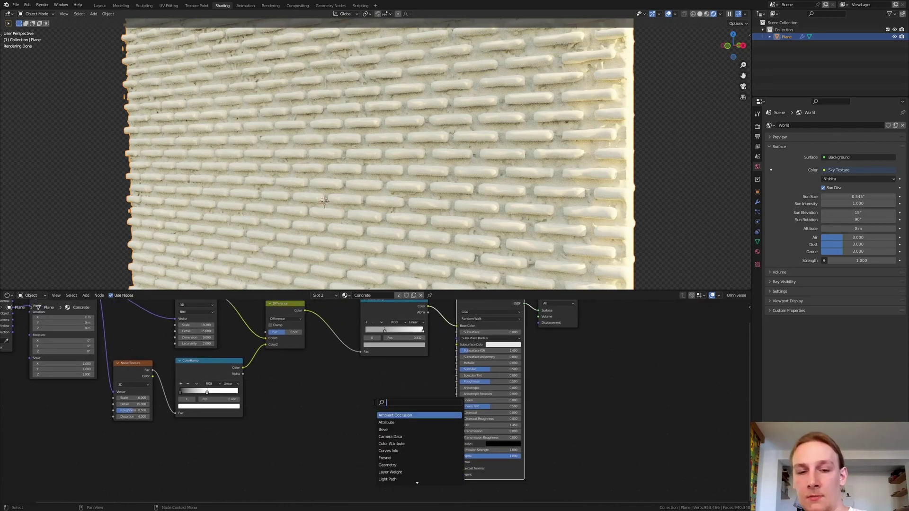
key("Return")
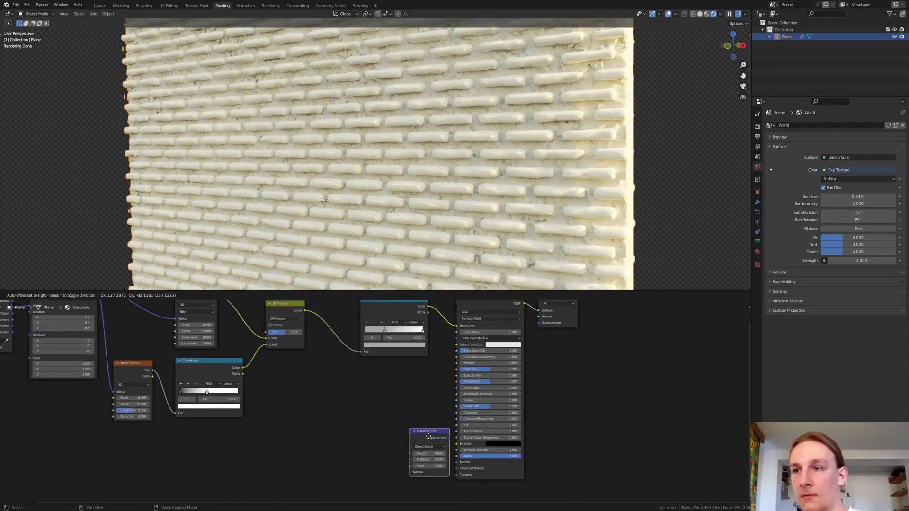
left_click(349, 429)
scroll(338, 471, "down", 1)
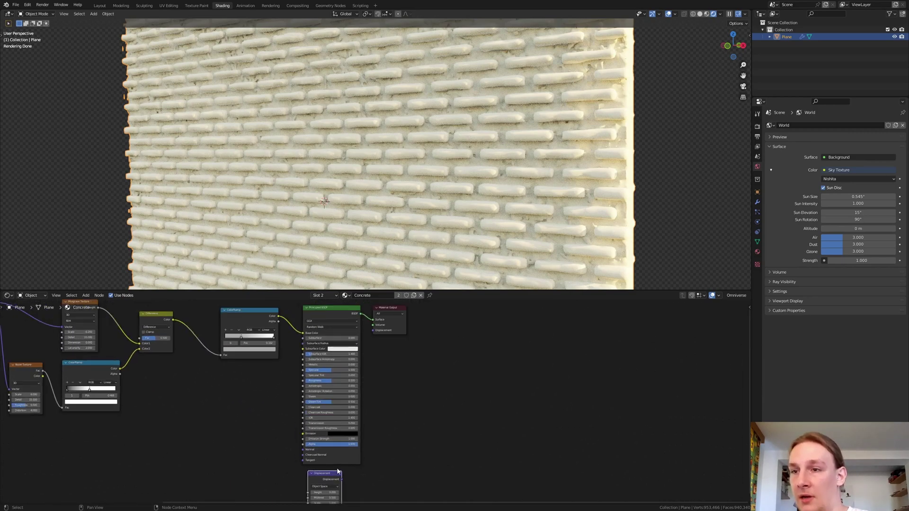
left_click_drag(341, 479, 372, 331)
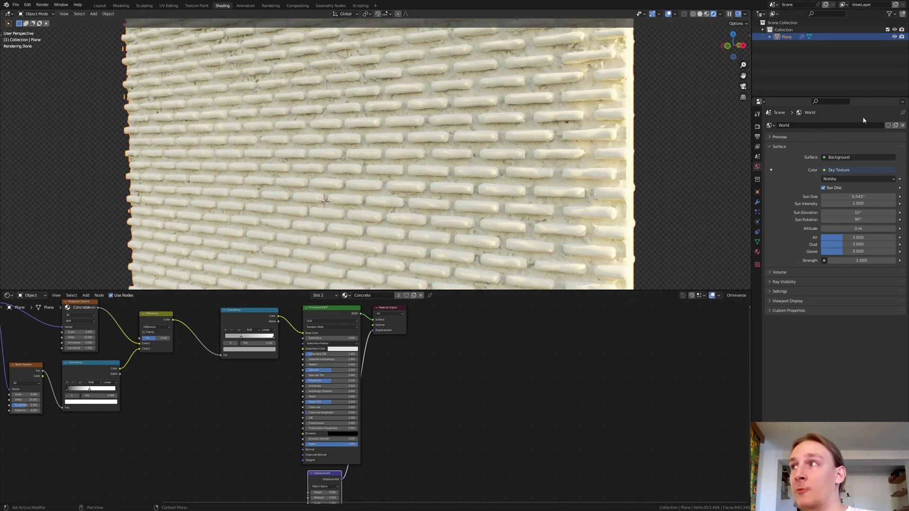
Set the Concrete material's surface displacement method to Displacement and Bump
type("d")
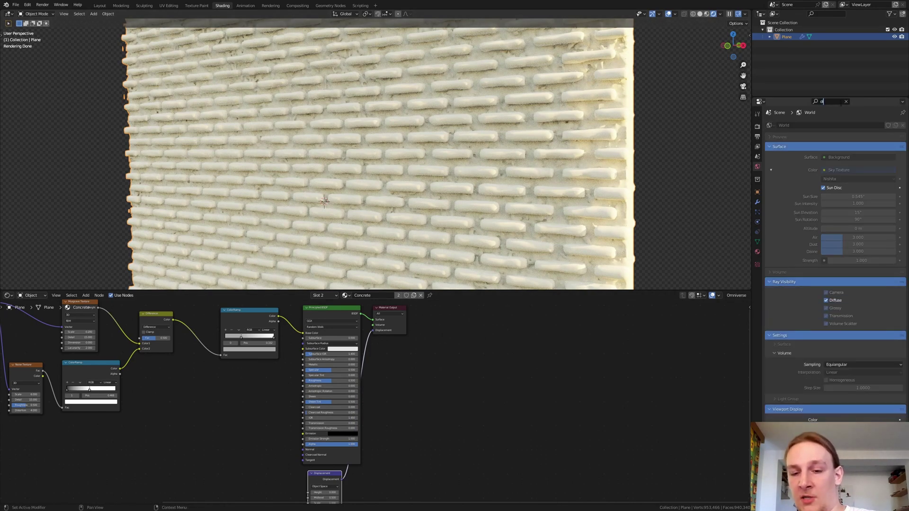
type("ispl")
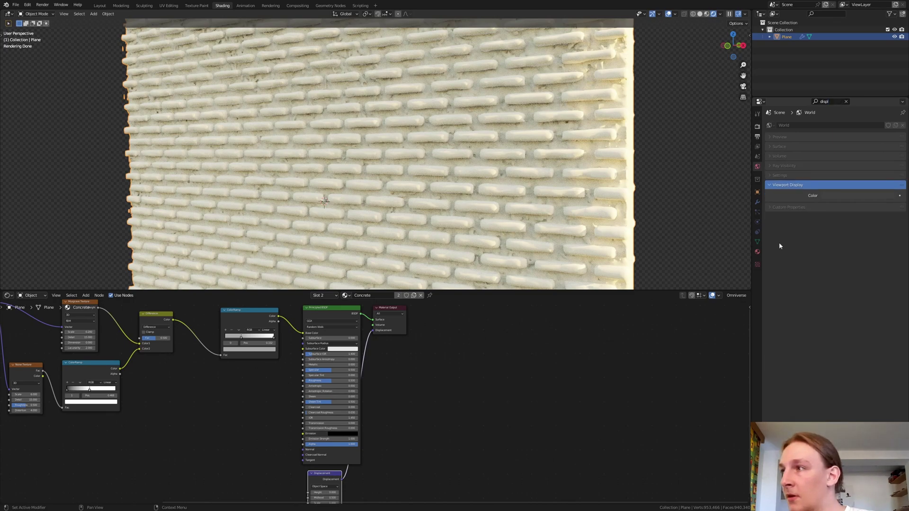
left_click(756, 251)
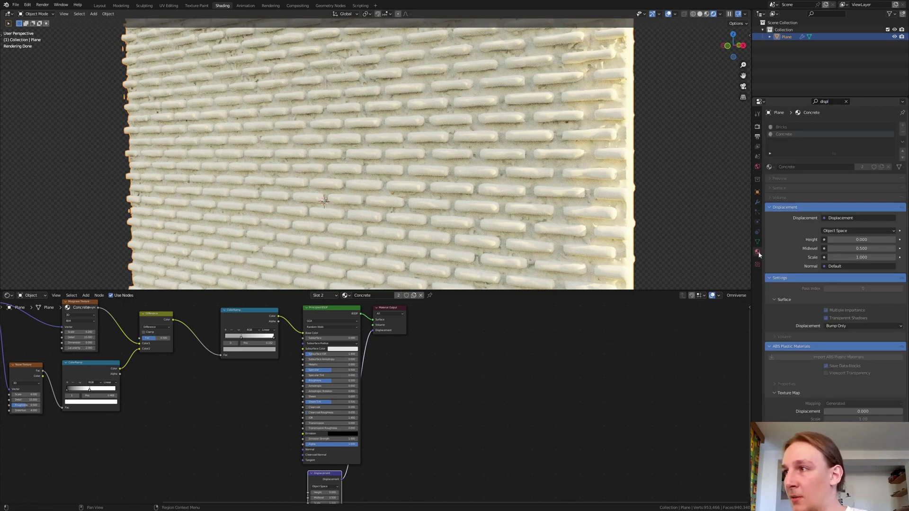
left_click(840, 322)
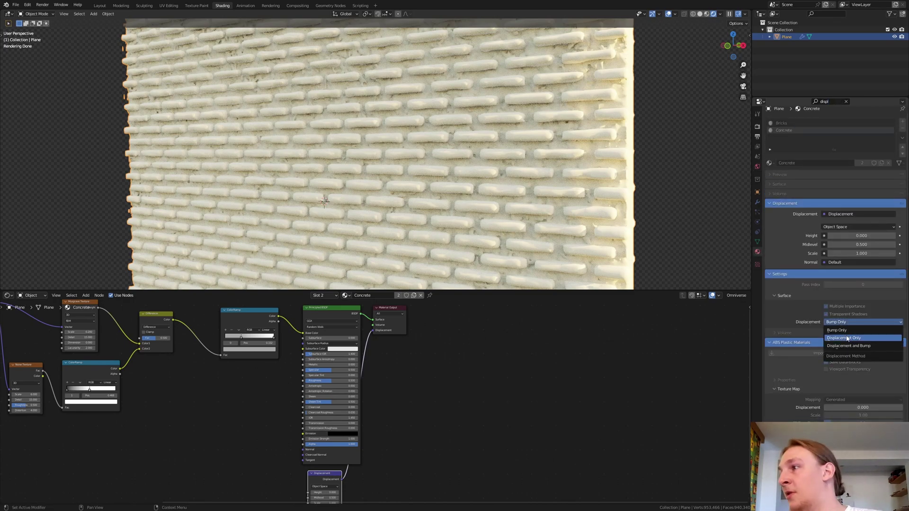
left_click(857, 346)
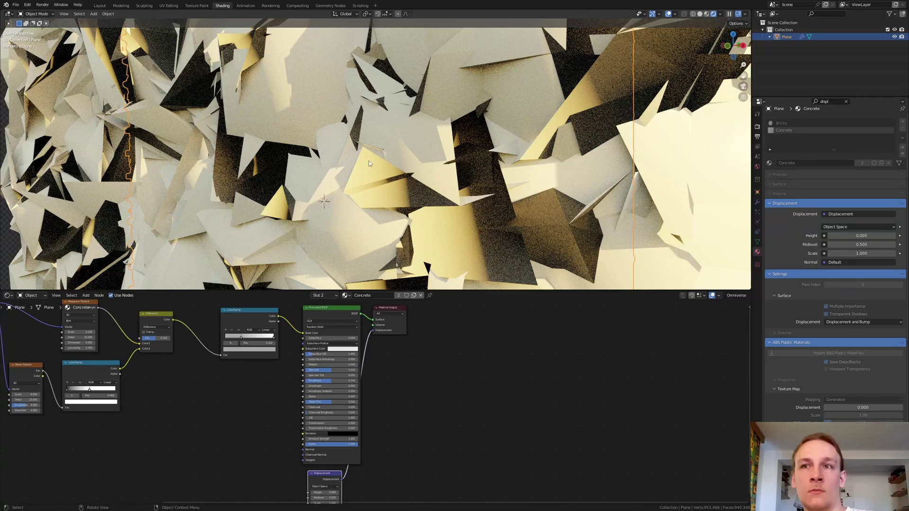
Connect the Difference node's Color output to the Displacement node's Height and set the displacement Scale to 0.01
scroll(256, 364, "down", 2)
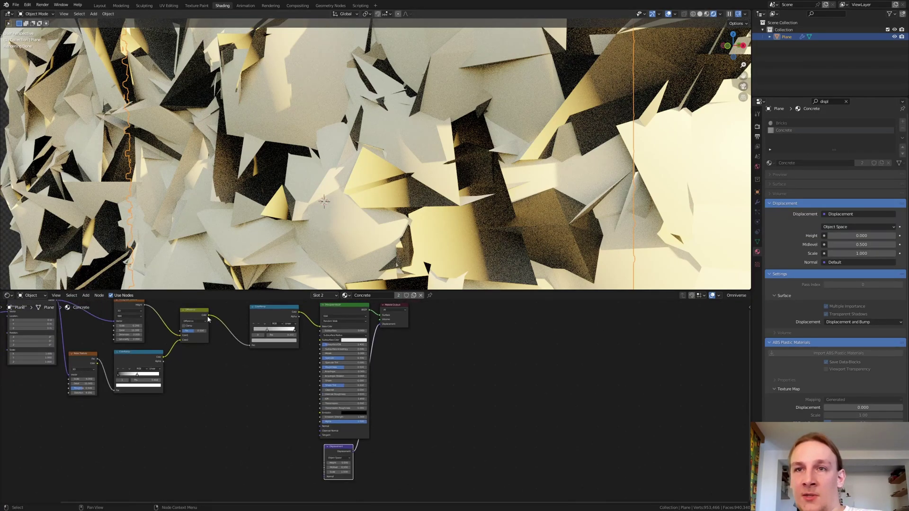
left_click_drag(208, 316, 325, 463)
scroll(336, 464, "up", 3)
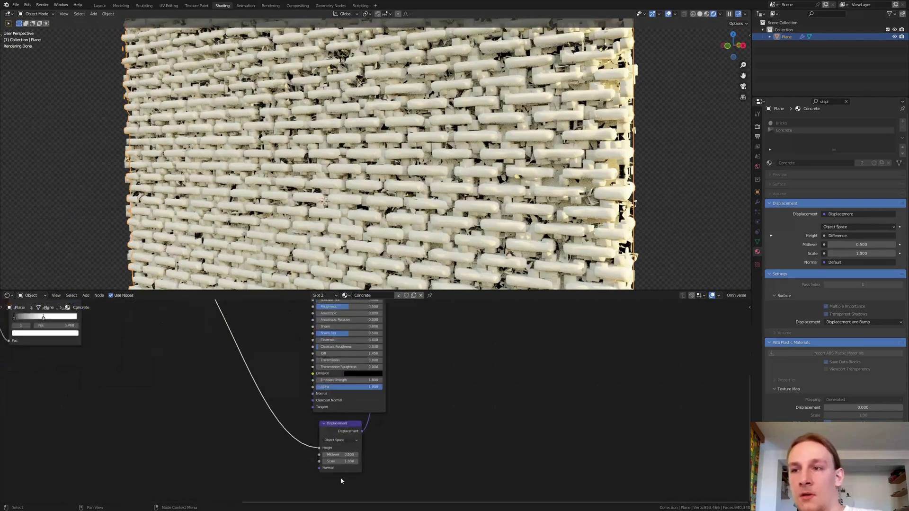
left_click(351, 460)
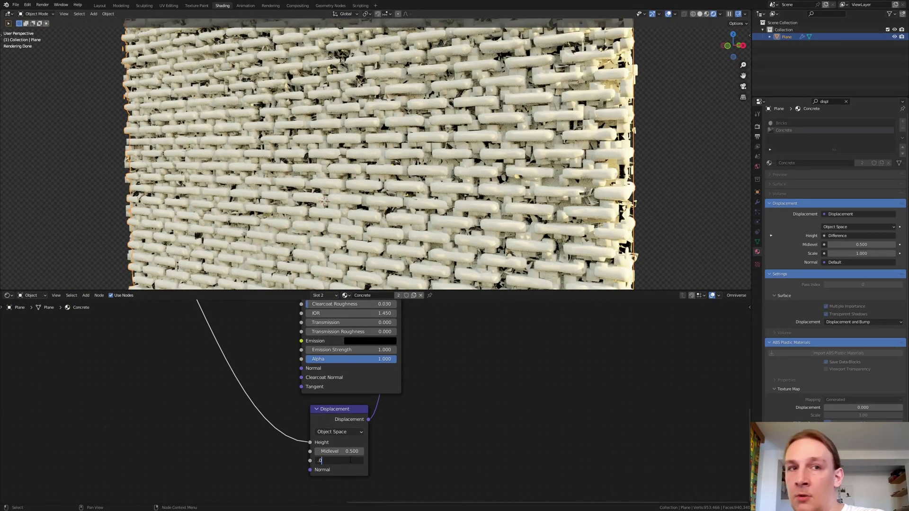
type(".01")
key("Return")
Insert a MixRGB node on the link between the Difference node and the Displacement node's Height input
middle_click_drag(294, 404, 328, 411)
scroll(328, 412, "down", 1)
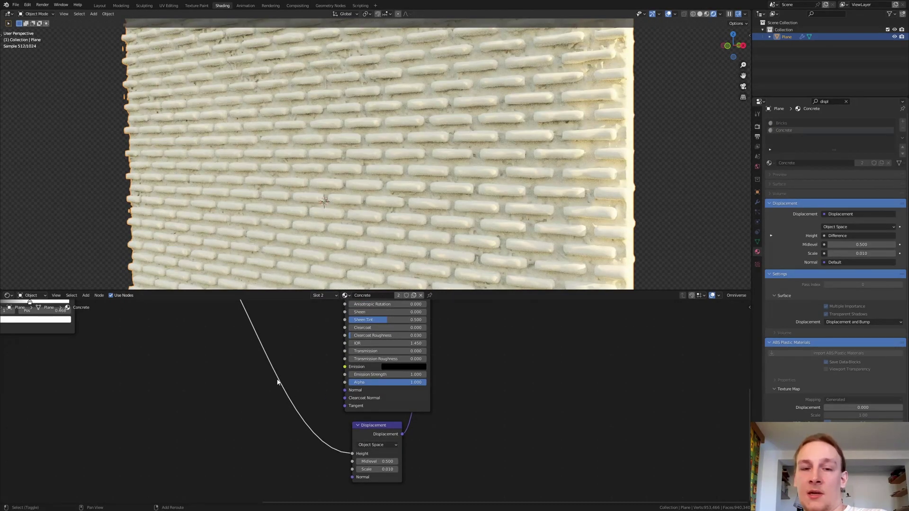
key("shift+a")
type("m")
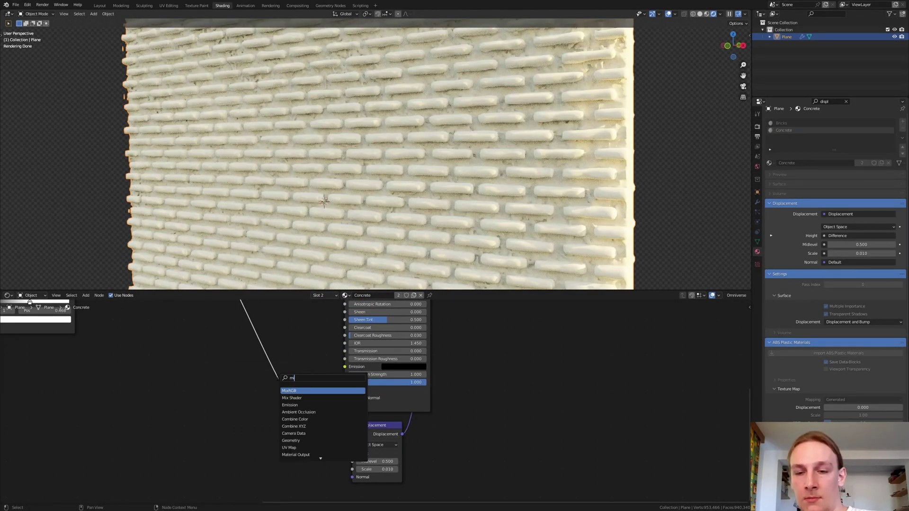
left_click(301, 390)
left_click(238, 392)
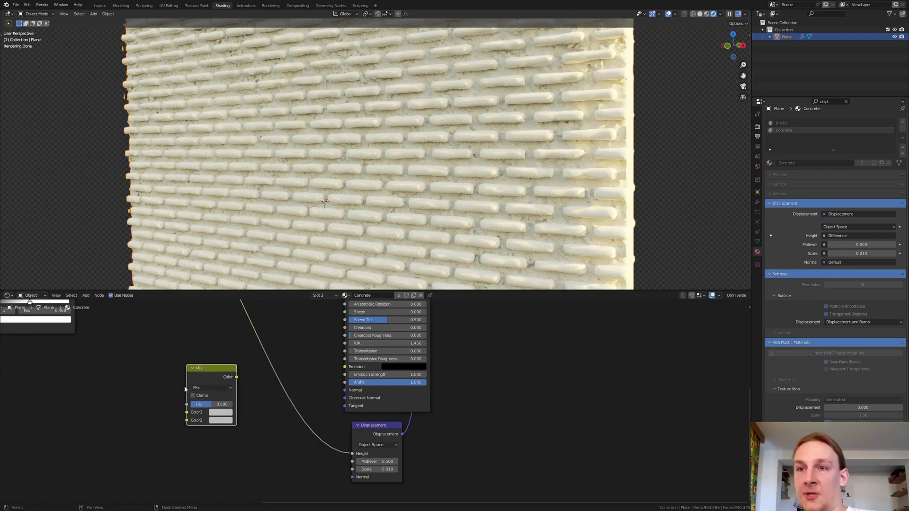
left_click_drag(216, 381, 242, 342)
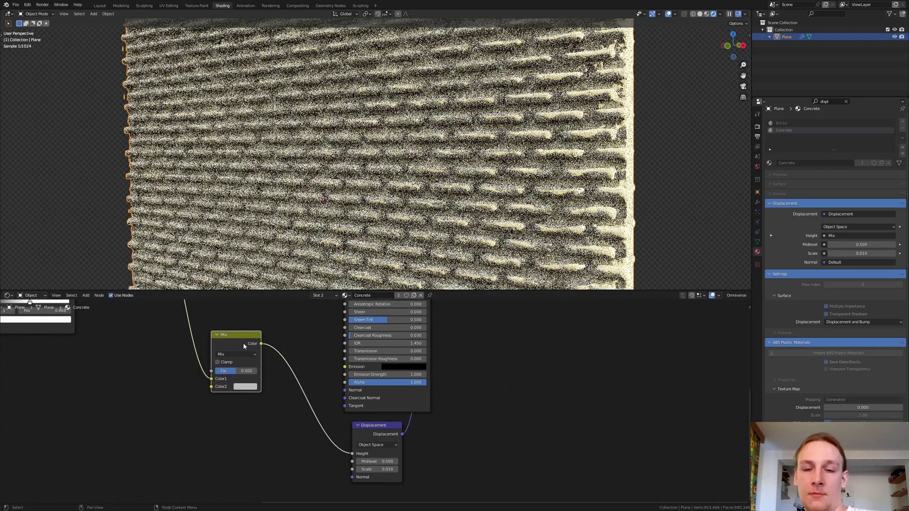
Add a Bump node and connect its Normal output to the Principled BSDF's Normal input
scroll(291, 415, "down", 2)
middle_click_drag(292, 414, 306, 408)
key("shift+a")
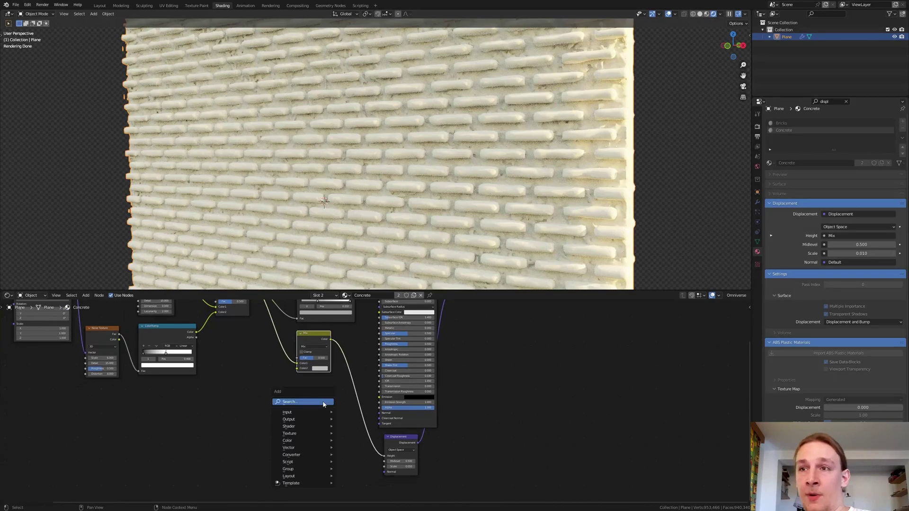
type("bump")
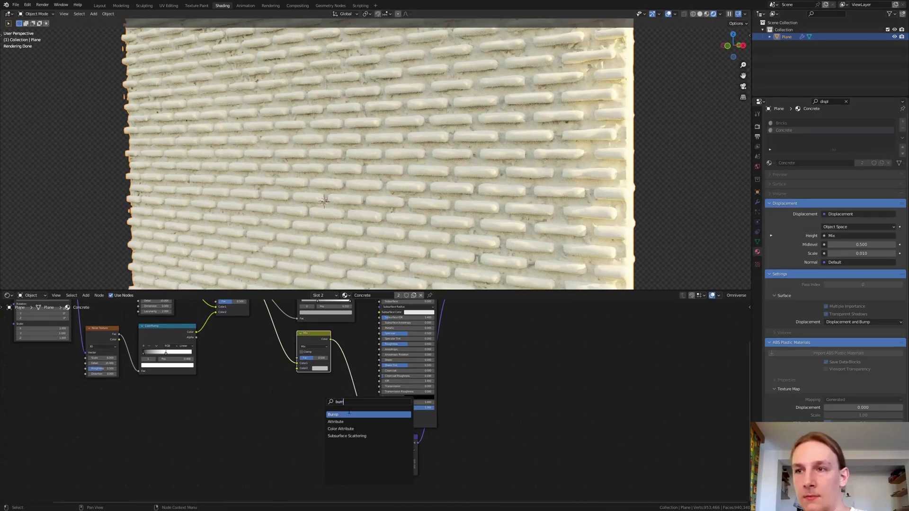
key("Return")
left_click(336, 428)
middle_click_drag(336, 427, 309, 414)
scroll(306, 418, "up", 1)
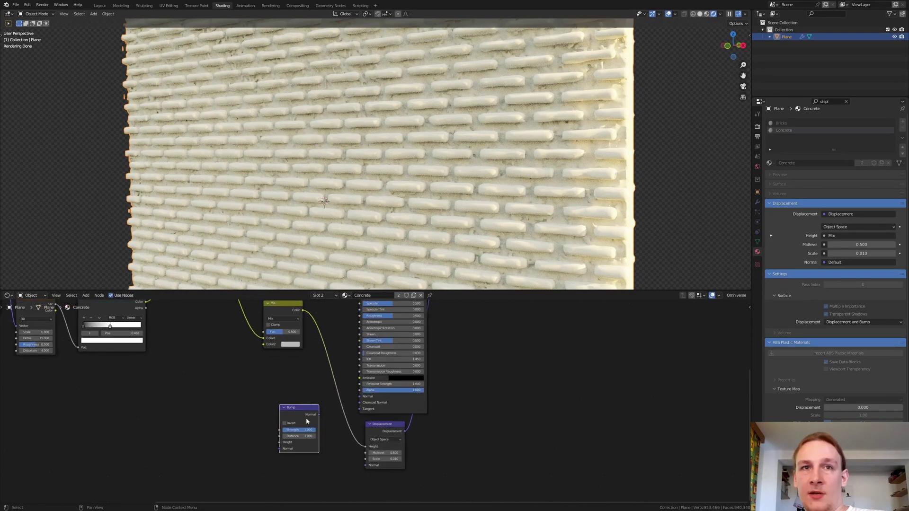
left_click_drag(318, 415, 361, 400)
middle_click_drag(318, 411, 358, 412)
Duplicate the Bump node beside the original and set the original Bump's Strength to 0.1
key("shift+d")
left_click(265, 438)
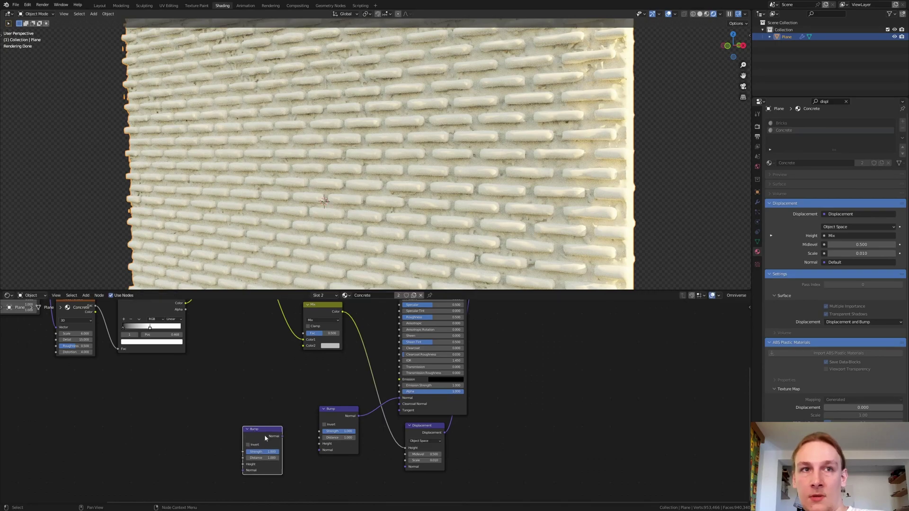
scroll(274, 443, "up", 2)
left_click(343, 431)
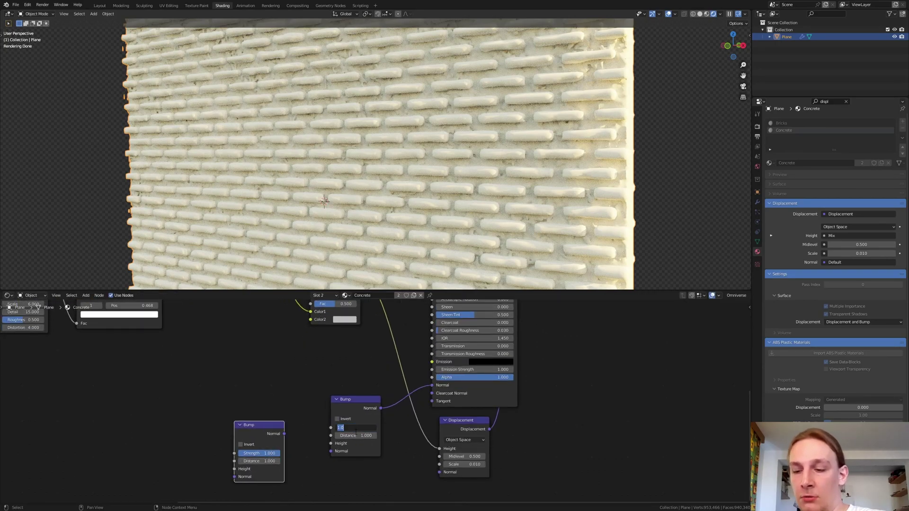
type(".1")
key("Return")
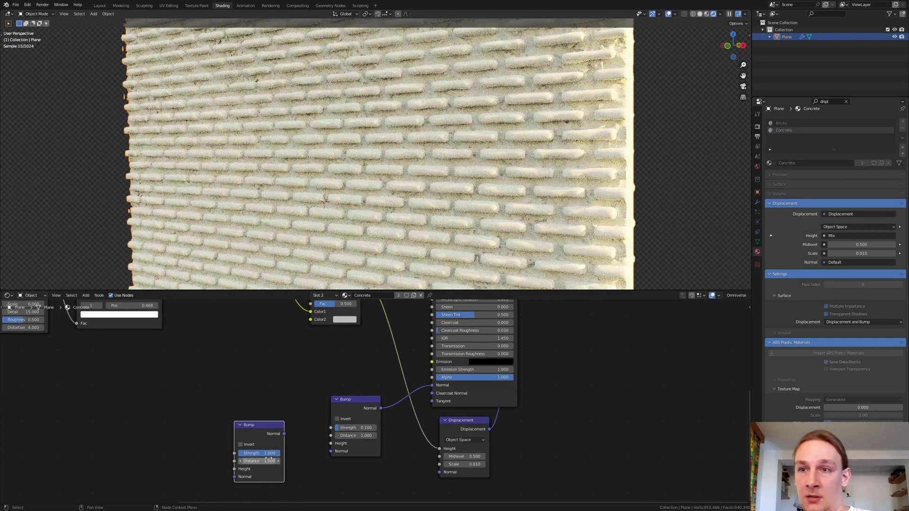
Set the duplicate Bump's Strength to 0.16, link its Normal to the first Bump's Normal, and feed that Bump's Height from the Difference node
left_click(267, 453)
type(".16")
key("Return")
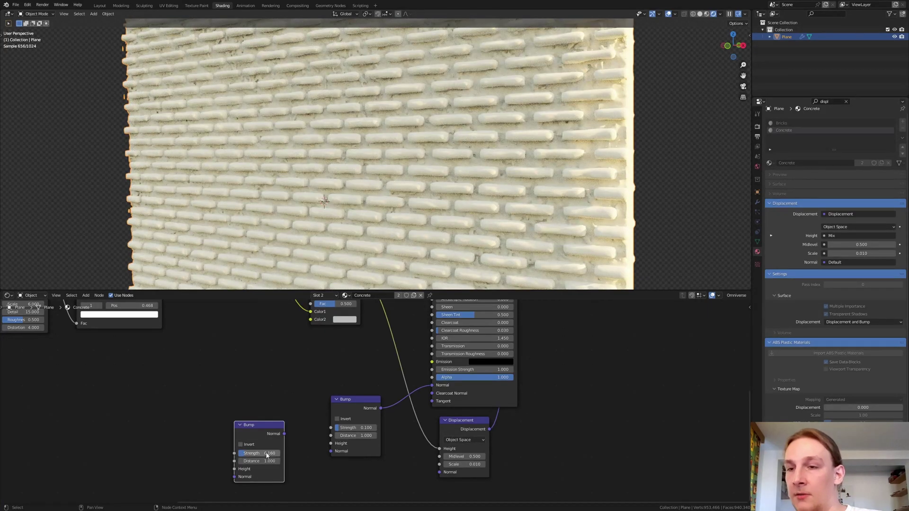
left_click_drag(283, 434, 242, 326)
Add a Voronoi Texture and connect its Distance output to the 0.16-strength Bump's Height and the Mix node's Color2
middle_click_drag(223, 502, 345, 400)
key("shift+a")
type("vo")
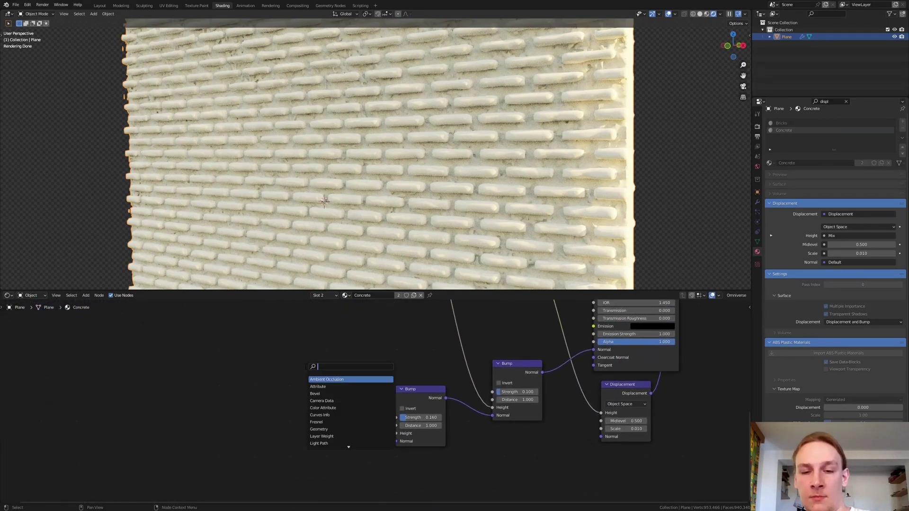
type("r")
key("Return")
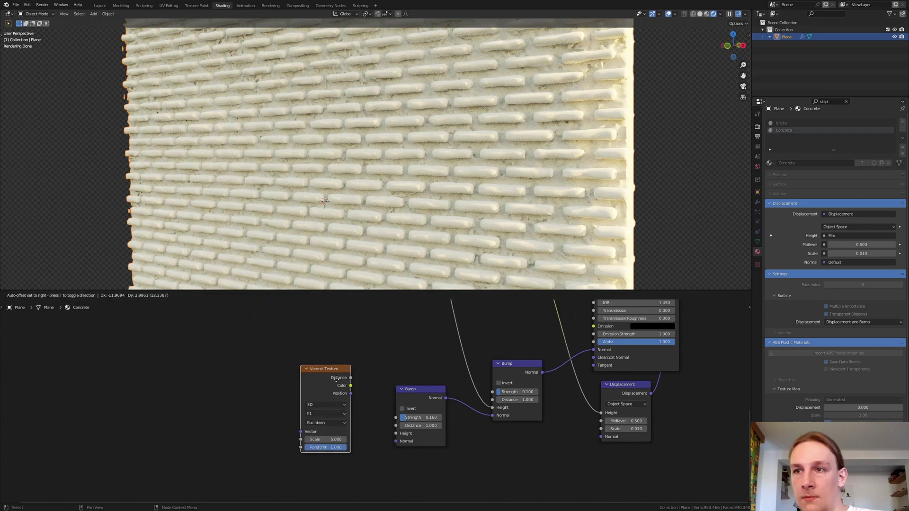
left_click(326, 364)
left_click_drag(324, 361, 396, 433)
middle_click_drag(390, 402, 379, 457)
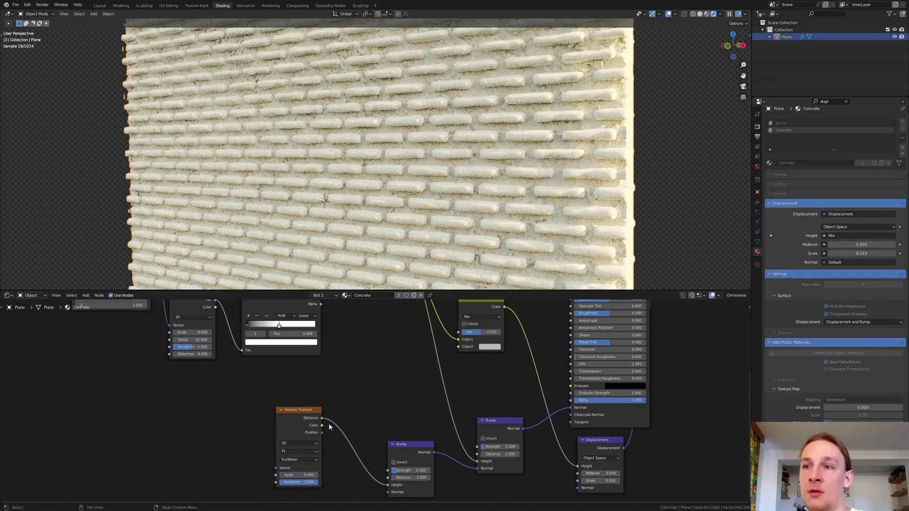
left_click_drag(321, 418, 458, 346)
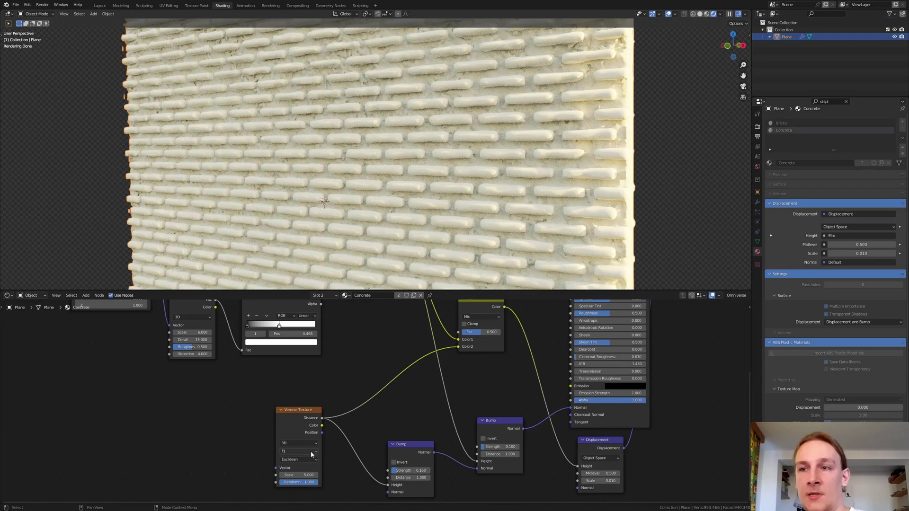
Set the Voronoi Texture's feature to Distance to Edge and its Scale to 0.46
left_click(311, 452)
left_click(303, 480)
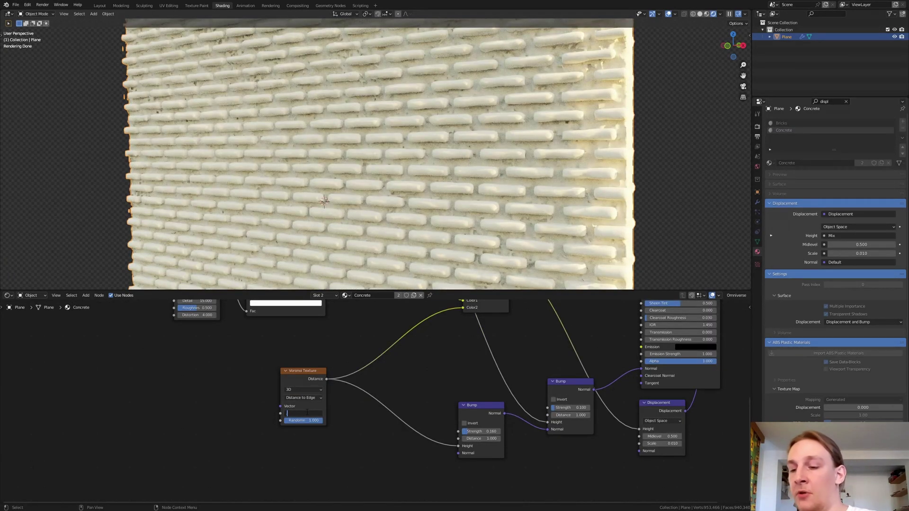
type("6")
key("Return")
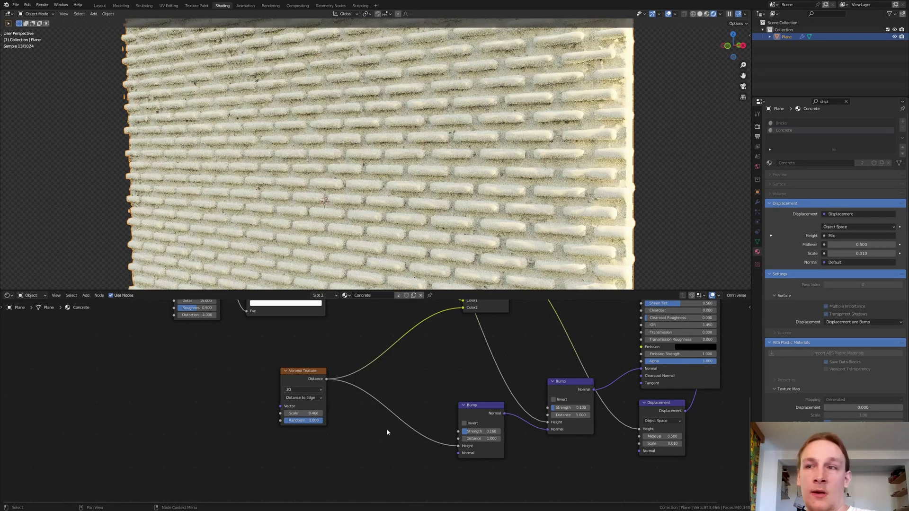
Insert a ColorRamp node between the Voronoi Texture's Distance output and the Bump node's Height input
key("shift+a")
type("c")
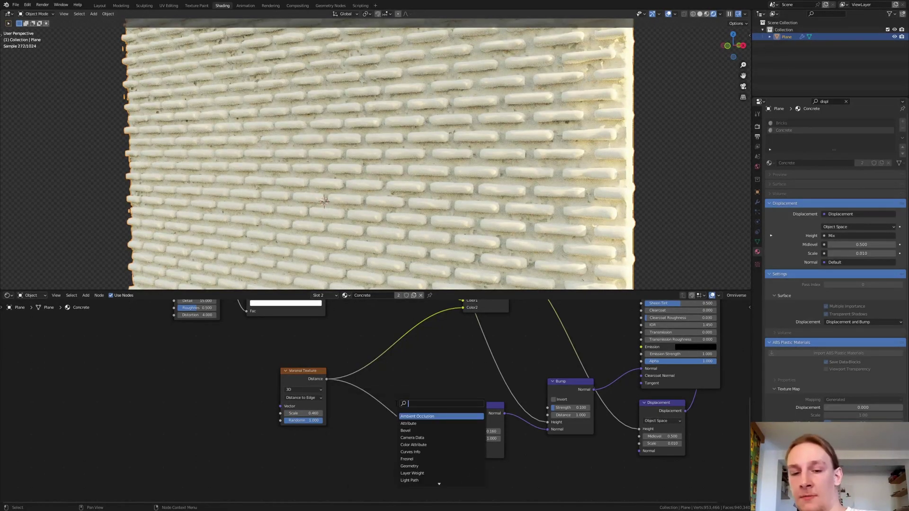
type("ol")
key("Return")
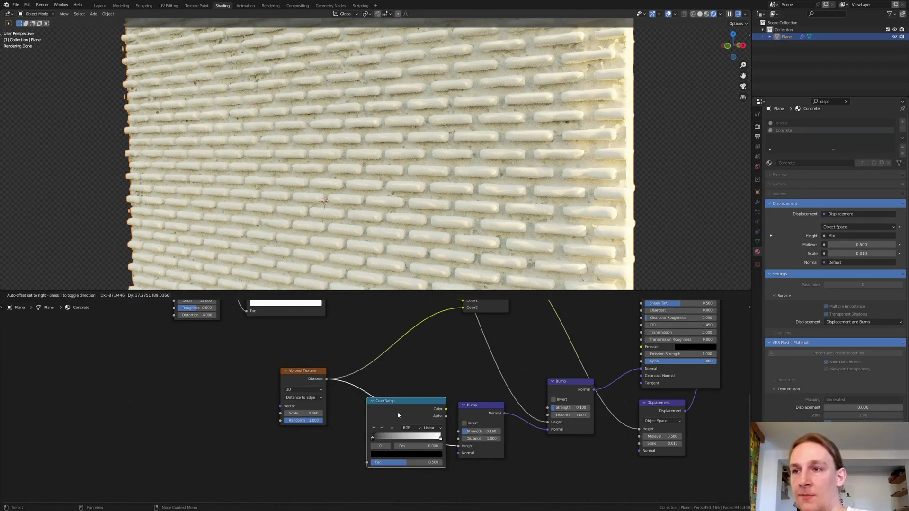
left_click(401, 435)
Set the position of the Voronoi ColorRamp's white stop to 0.009
left_click(426, 438)
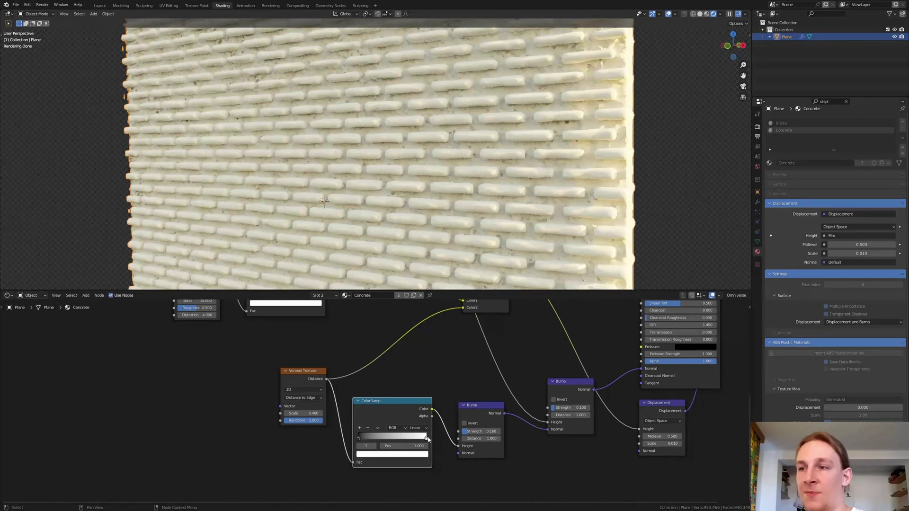
left_click(418, 446)
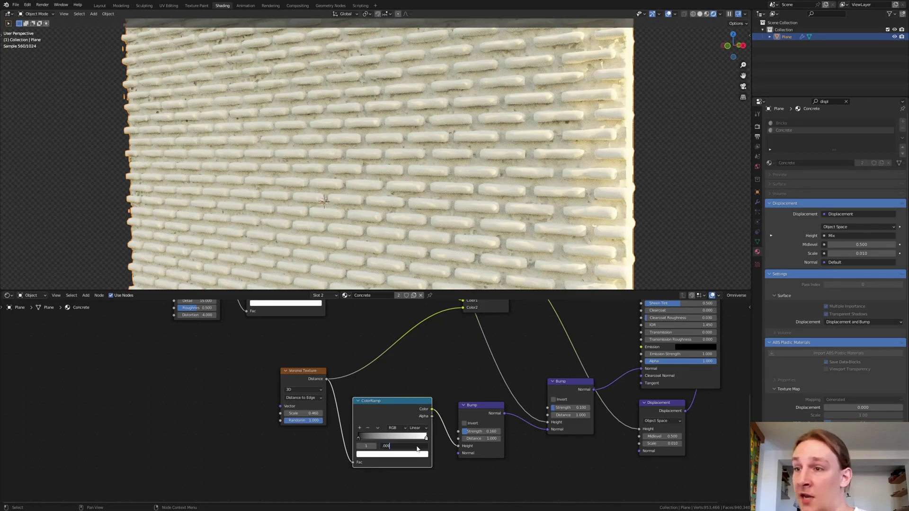
type(".009")
key("Return")
middle_click_drag(174, 418, 263, 422)
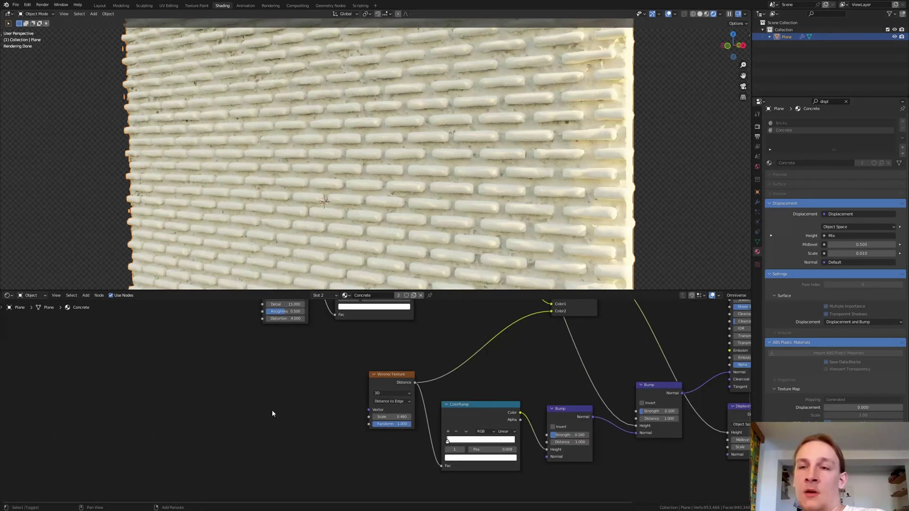
Add a Mapping node and connect its Vector output to the Voronoi Texture's Vector input
key("shift+a")
type("m")
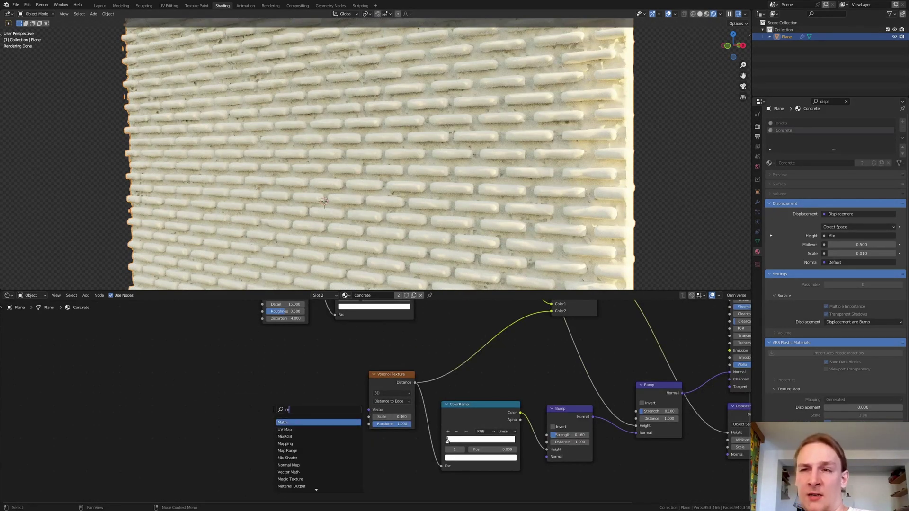
type("ap")
key("Down")
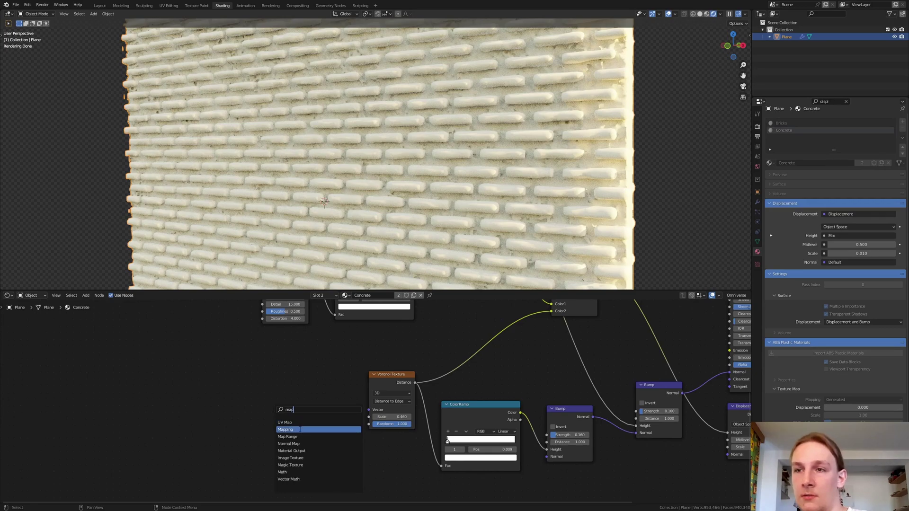
key("Return")
left_click(306, 382)
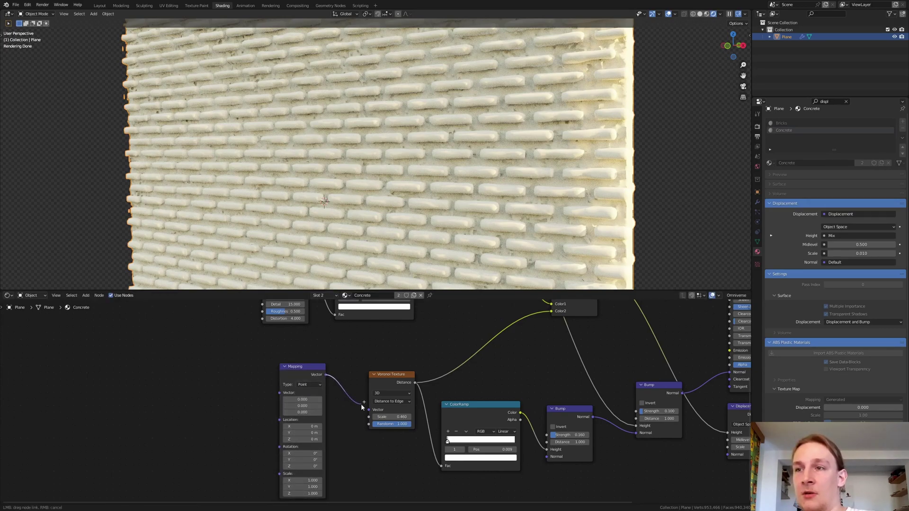
left_click_drag(325, 375, 369, 409)
Add a MixRGB node with Fac 0.733 and connect its Color output to the Mapping node's Vector input
key("shift+a")
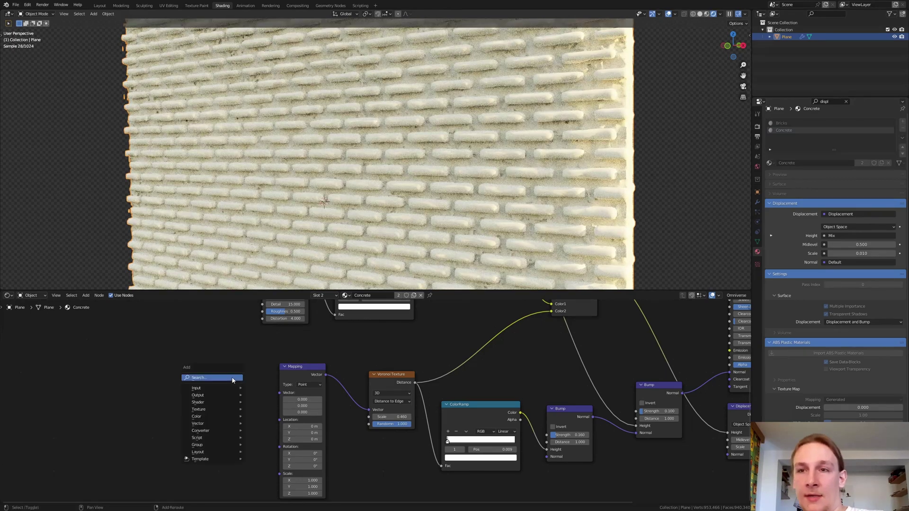
left_click(231, 377)
type("mi")
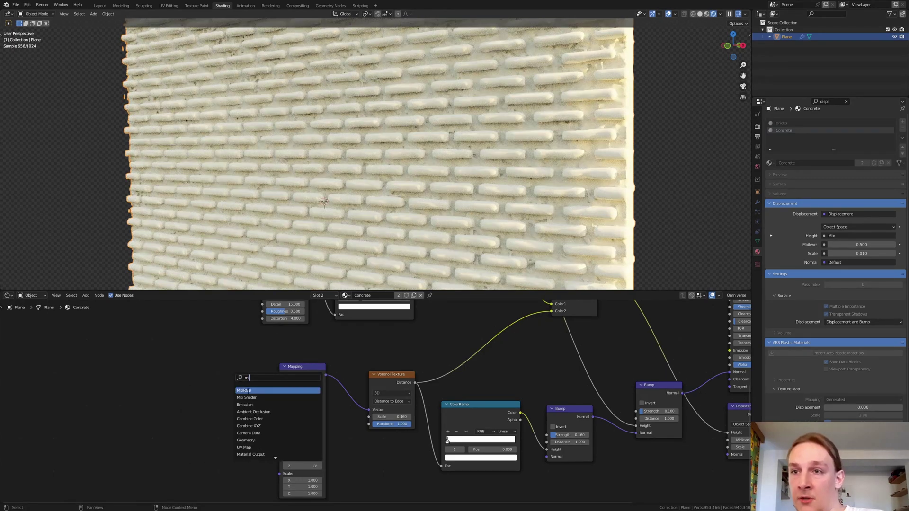
key("Return")
left_click(198, 429)
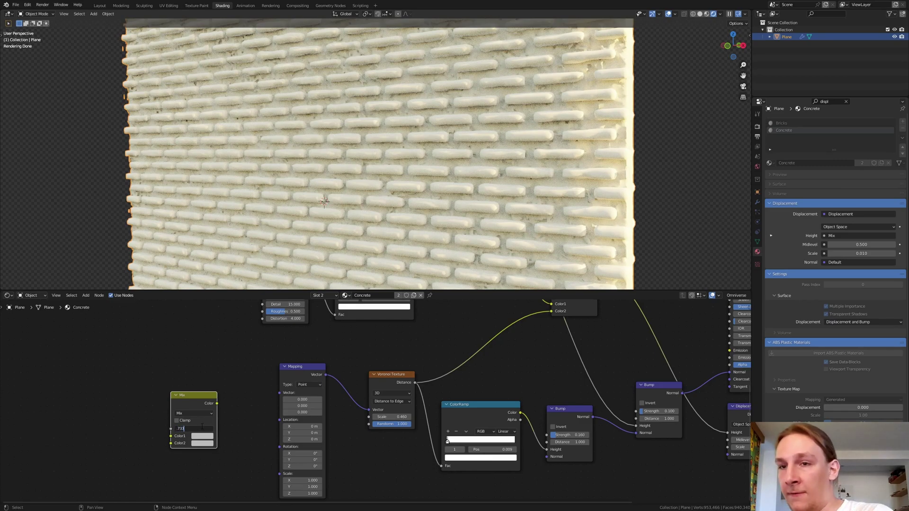
left_click_drag(216, 403, 282, 393)
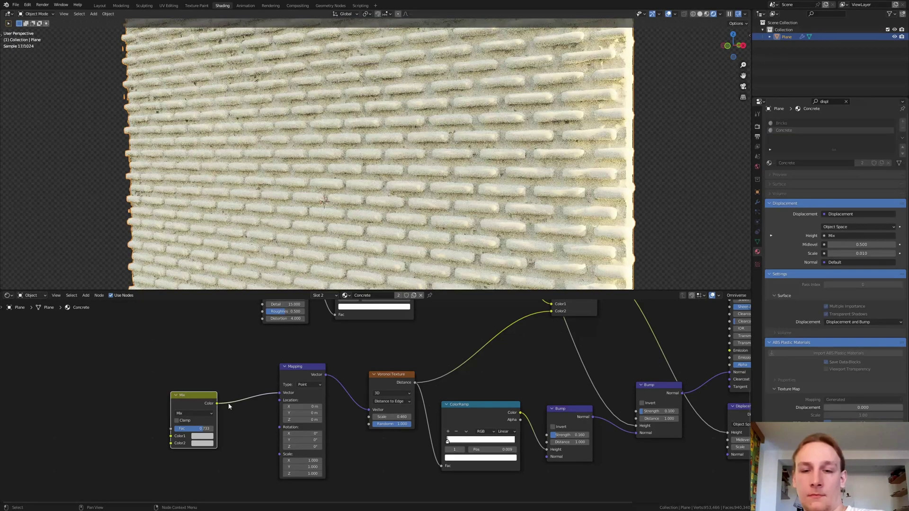
Add a Texture Coordinate node and connect its Object output to both Color1 and Color2 of the new Mix node
key("shift+a")
left_click(109, 333)
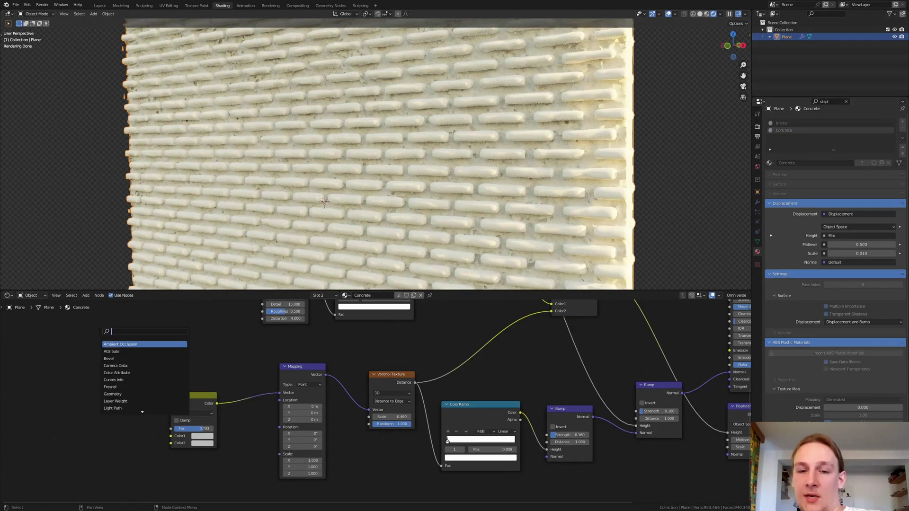
type("coo")
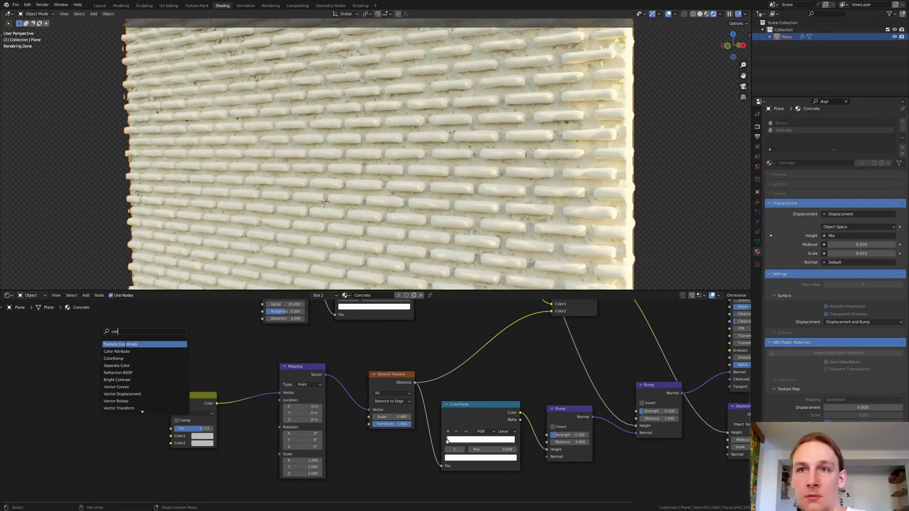
left_click(121, 344)
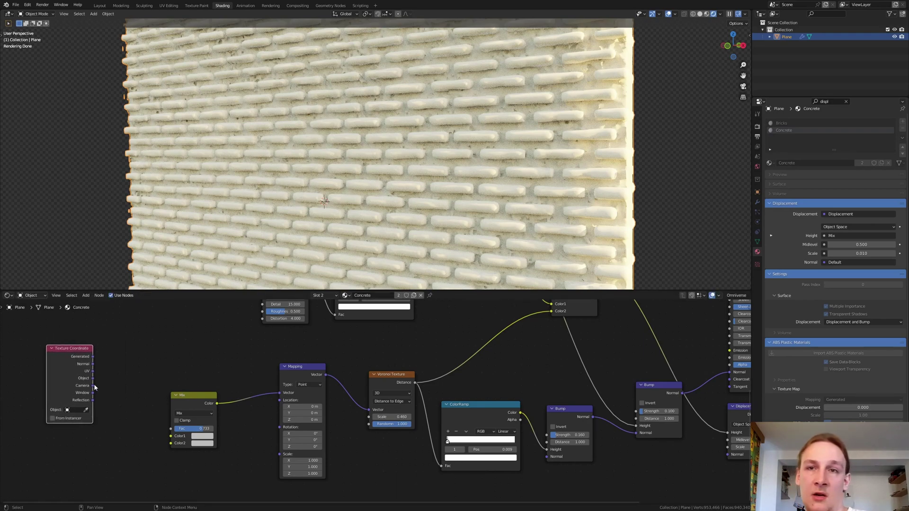
left_click_drag(94, 379, 122, 399)
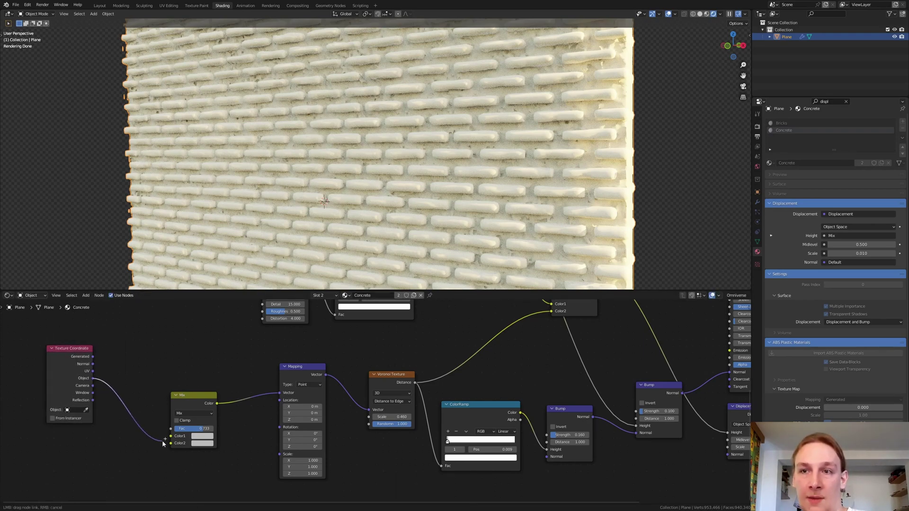
left_click_drag(163, 443, 171, 443)
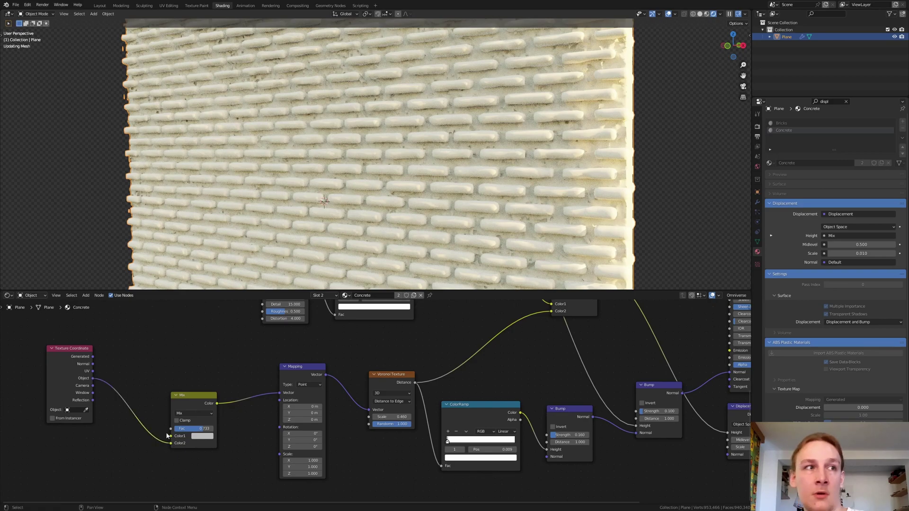
left_click_drag(93, 379, 172, 436)
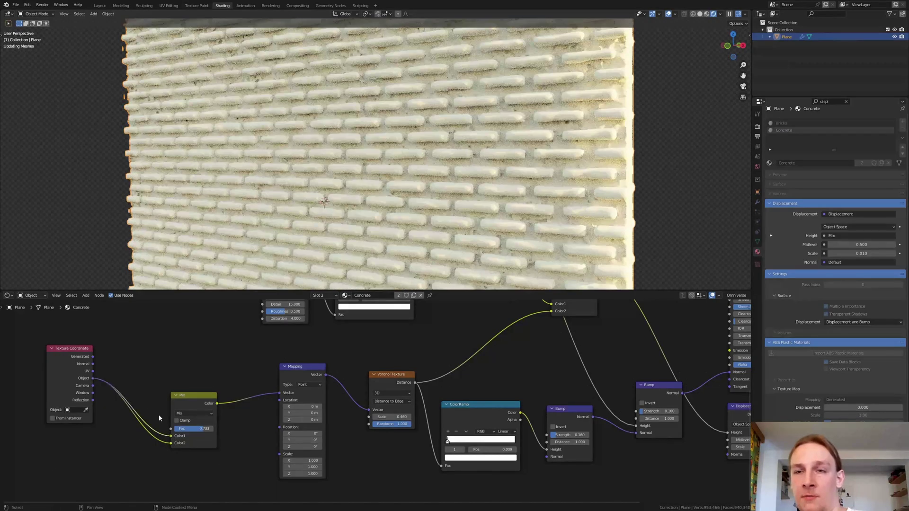
Add a Noise Texture node between the Texture Coordinate and Mix nodes
key("shift+a")
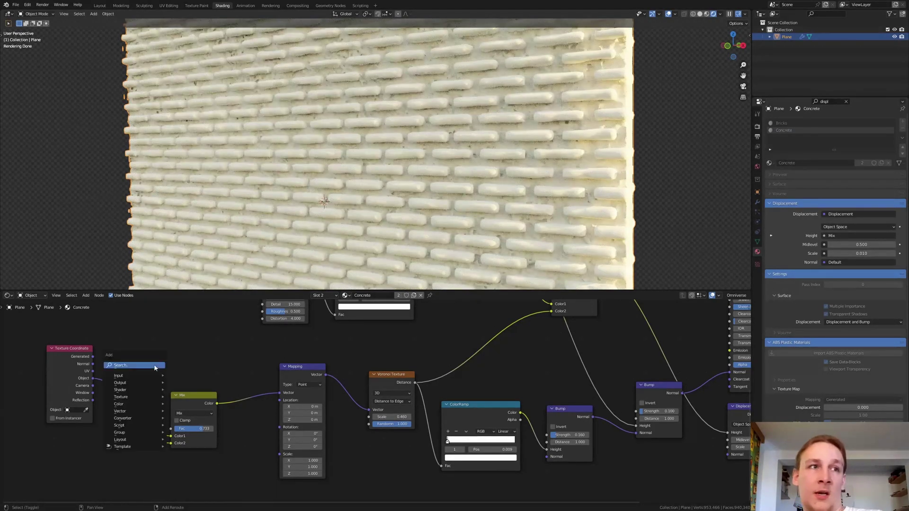
left_click(154, 366)
type("noi")
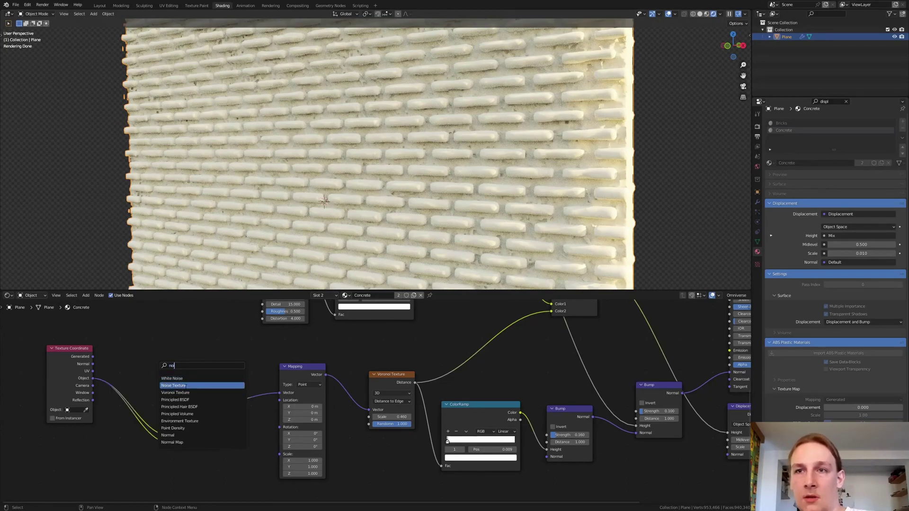
left_click(174, 385)
left_click(162, 386)
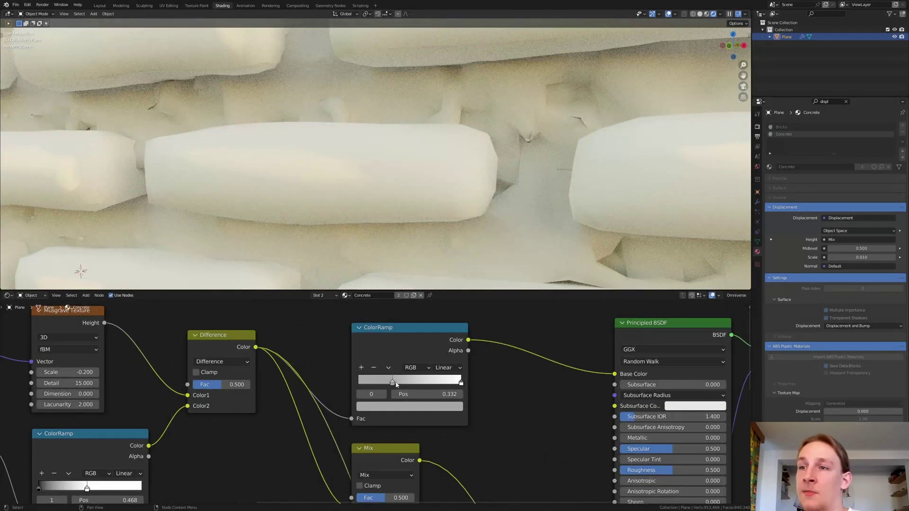
Darken both stops of the ColorRamp feeding the Base Color: the first to value 0.068, the white one to mid grey
left_click(401, 407)
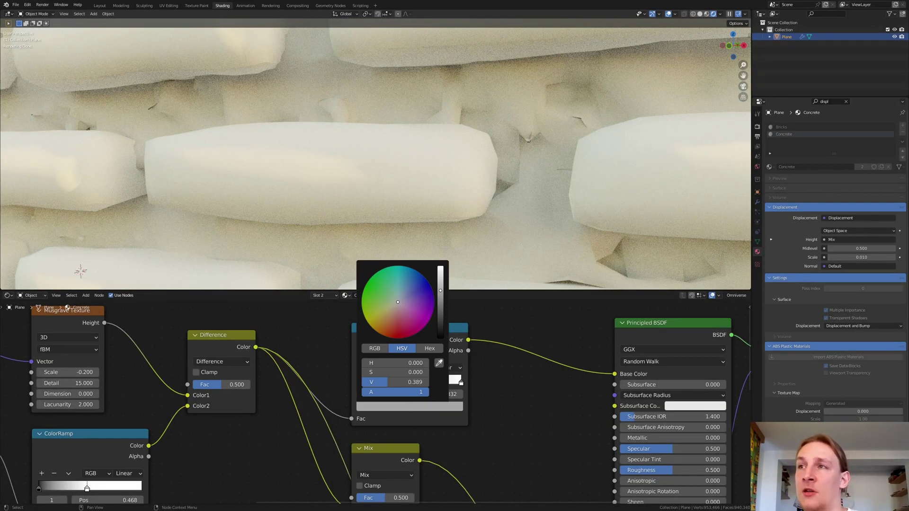
left_click_drag(417, 382, 388, 382)
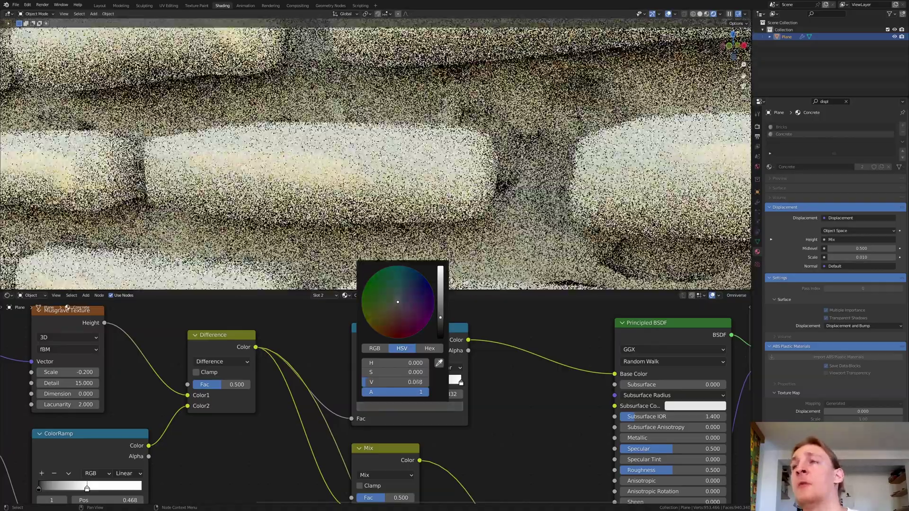
scroll(445, 161, "down", 8)
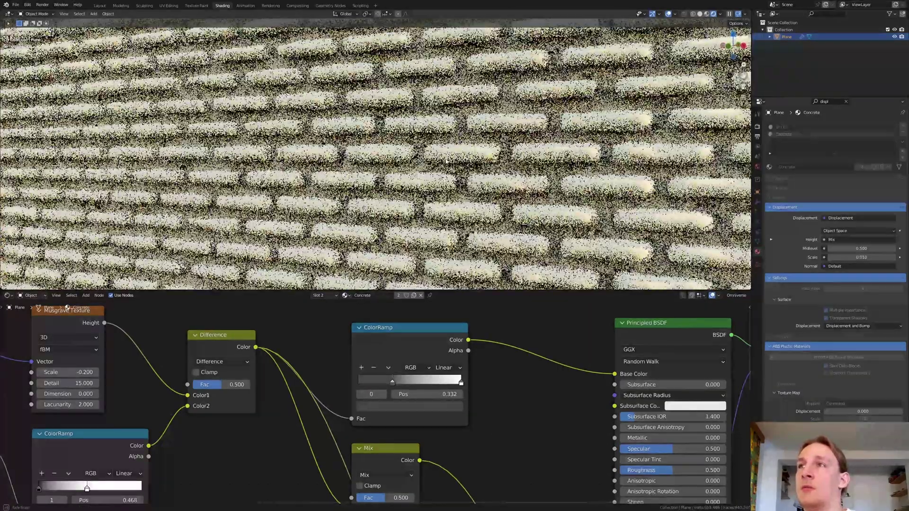
scroll(445, 161, "up", 2)
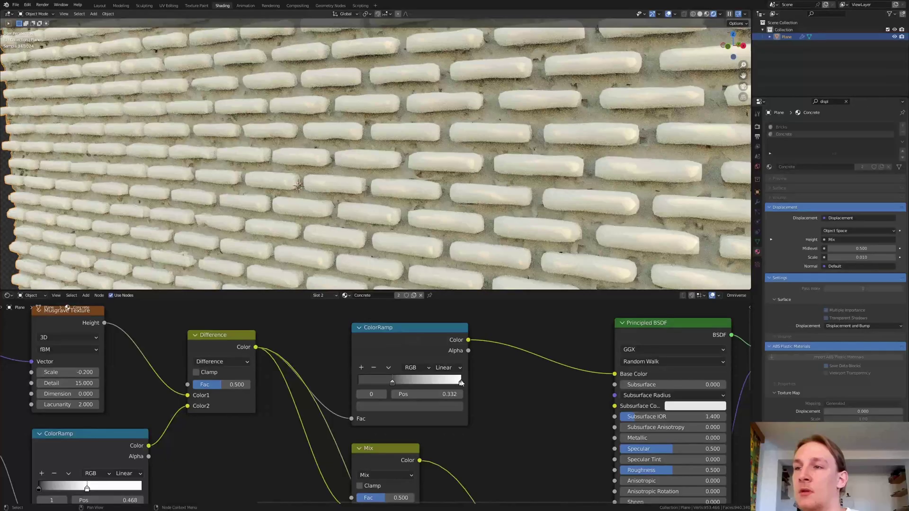
left_click(460, 382)
left_click(410, 406)
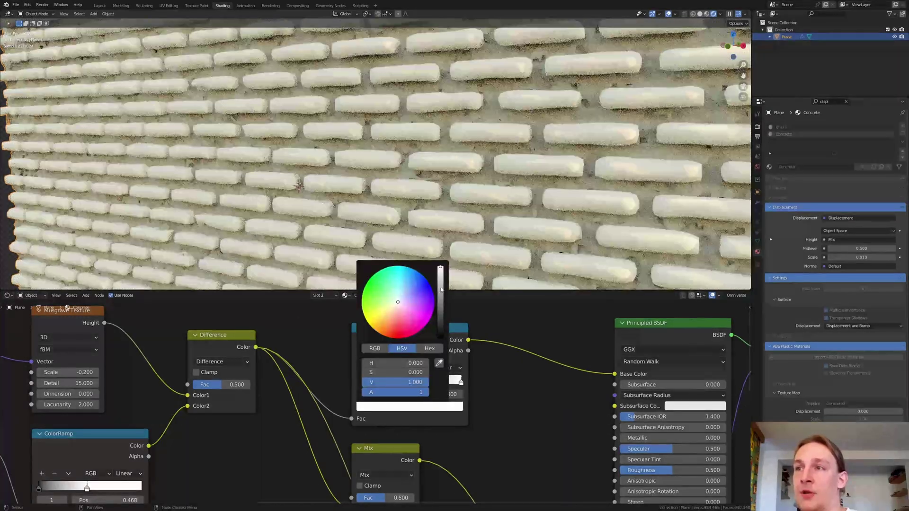
left_click_drag(441, 290, 440, 303)
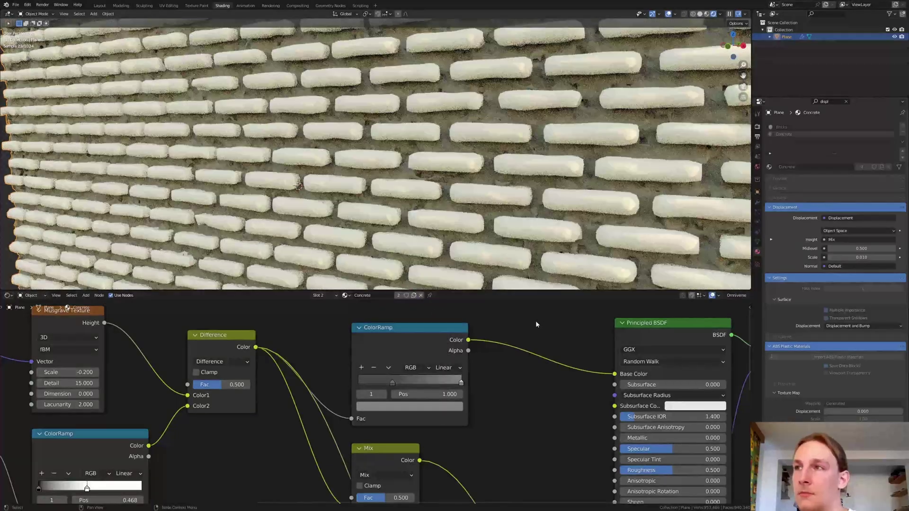
Switch the active slot to the Bricks material and connect a new ColorRamp's Color output to the Principled BSDF's Base Color
left_click(346, 296)
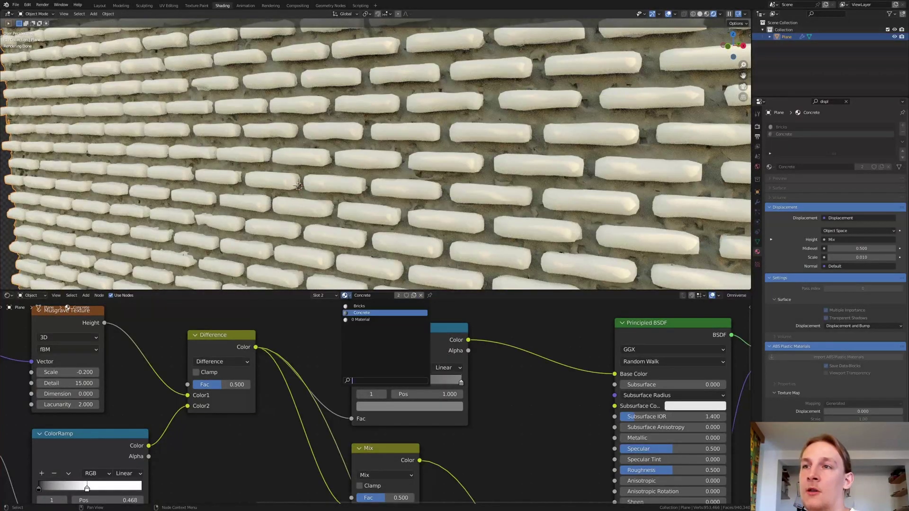
left_click(354, 306)
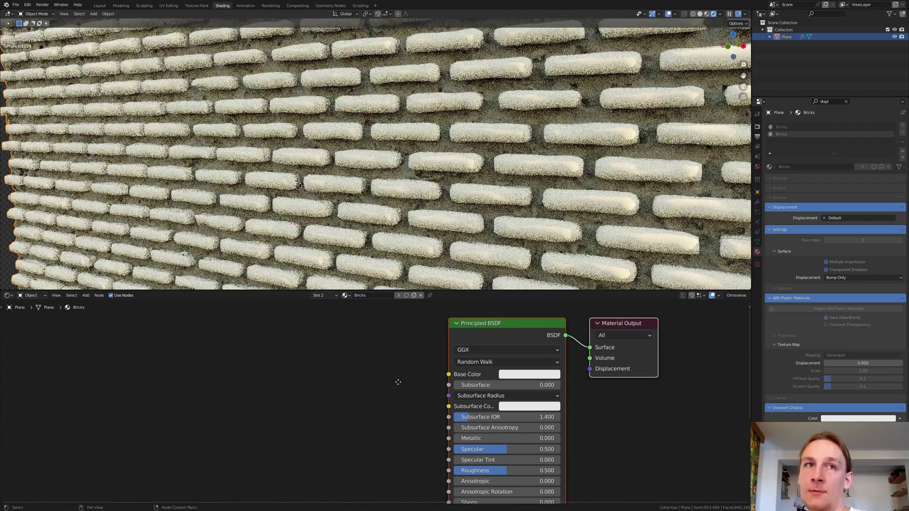
middle_click_drag(396, 381, 371, 376)
key("shift+a")
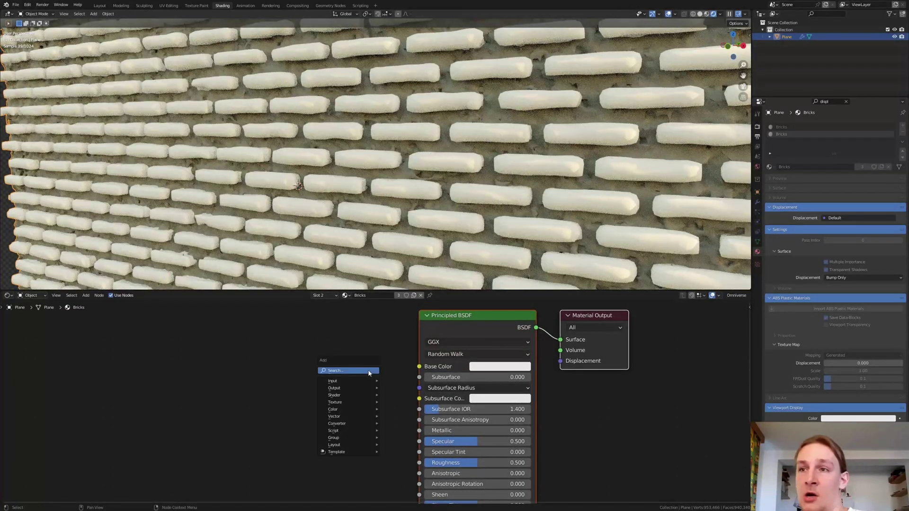
type("color")
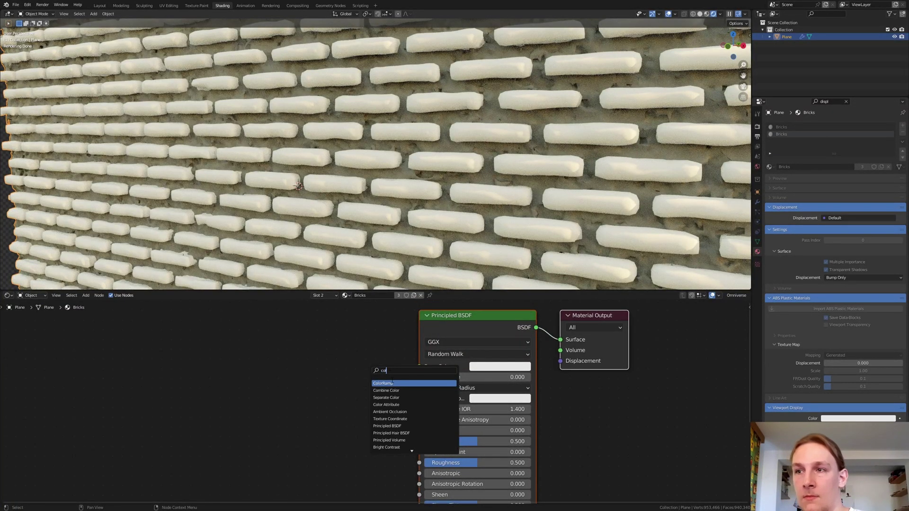
key("Return")
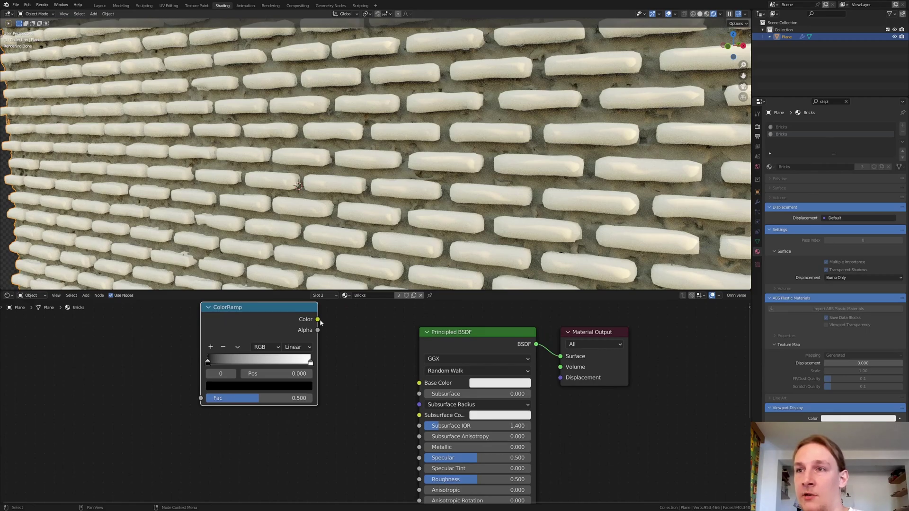
left_click_drag(318, 320, 418, 383)
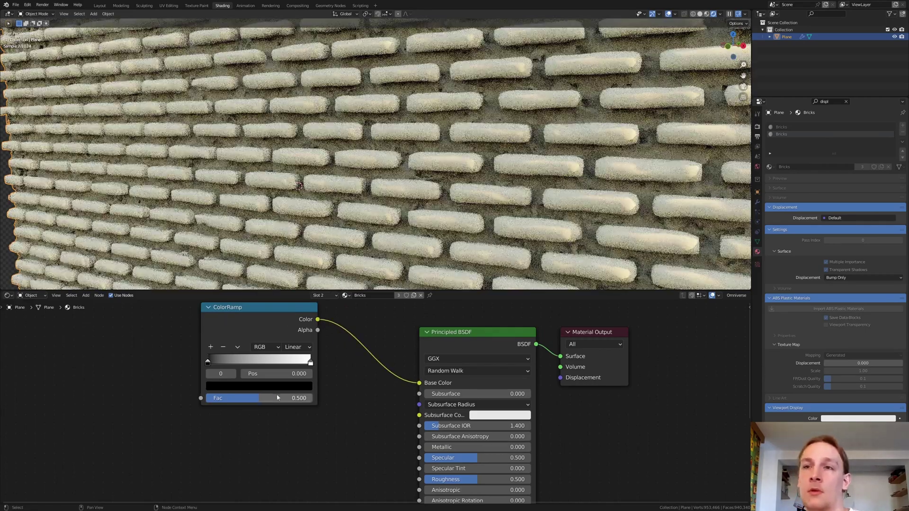
Move the Bricks ColorRamp's black stop to 0.159, and place its white stop at 0.827 with a salmon-orange color
left_click_drag(210, 360, 224, 361)
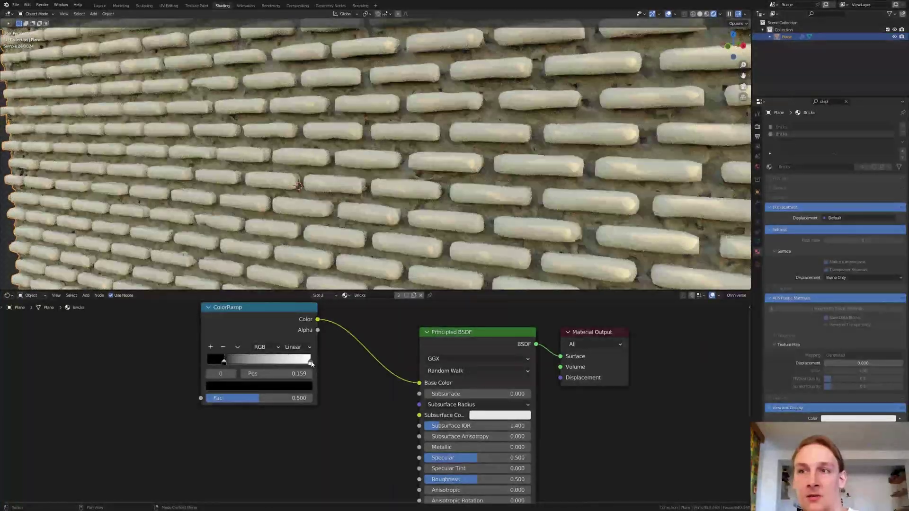
left_click_drag(310, 363, 292, 365)
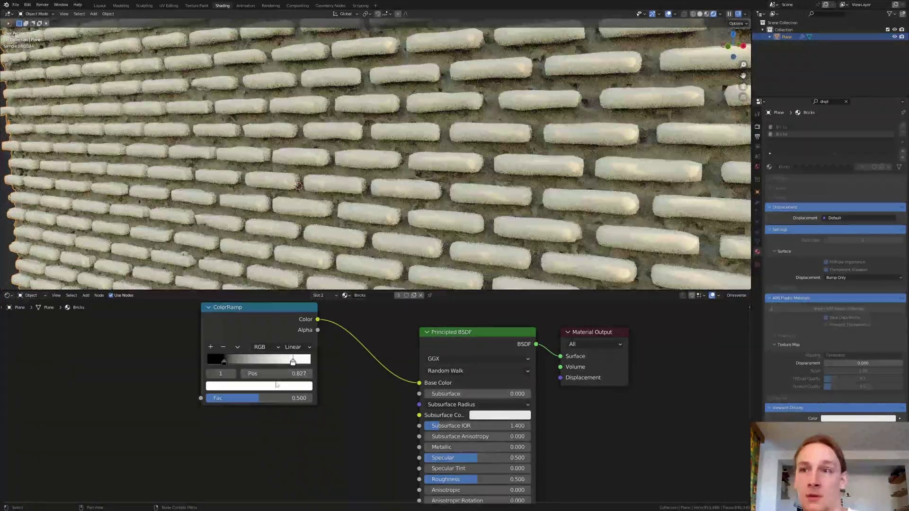
left_click(276, 386)
left_click_drag(244, 293, 242, 302)
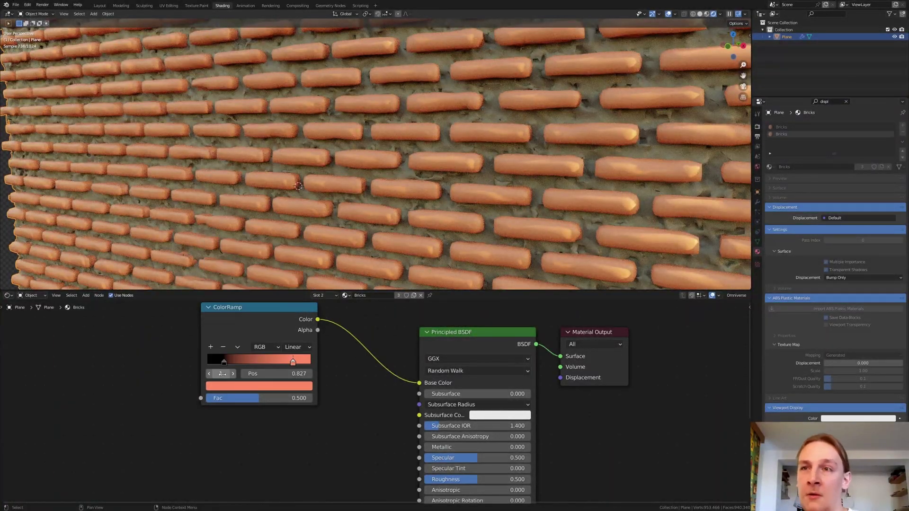
Recolor the Bricks ColorRamp's black stop to a dark brown
left_click(224, 362)
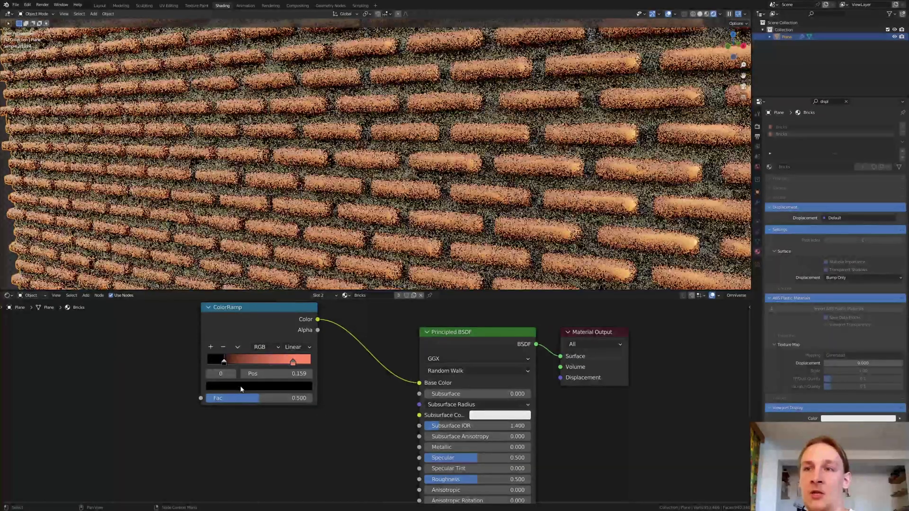
left_click(238, 385)
left_click(289, 289)
left_click(269, 293)
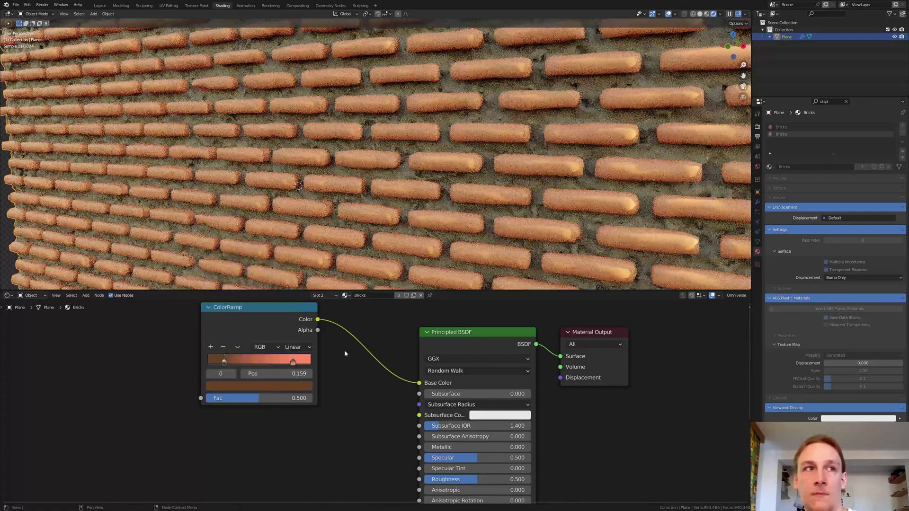
Add a stop to the Bricks ColorRamp, position it at 0.652, and recolor it a paler, dusty salmon-brown
left_click(212, 349)
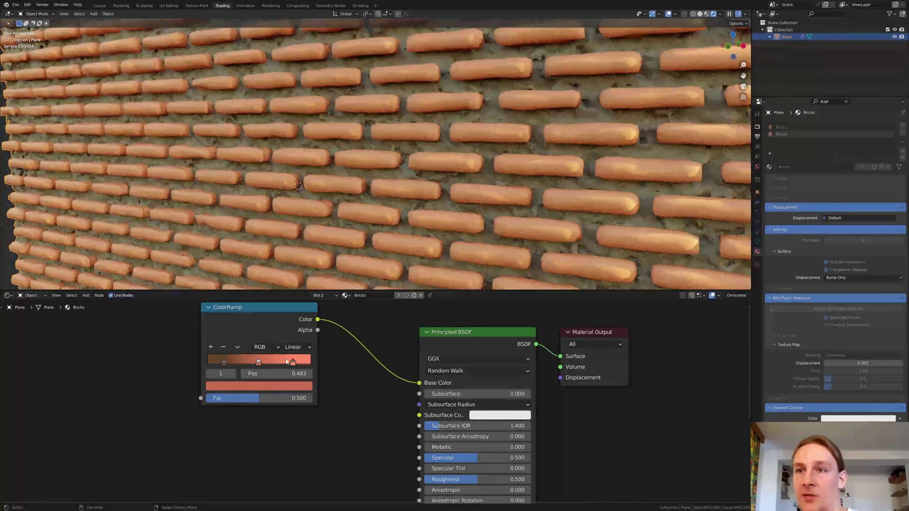
mouse_move(259, 363)
left_mouse_down()
mouse_move(276, 363)
mouse_move(264, 363)
left_mouse_up()
left_click(279, 386)
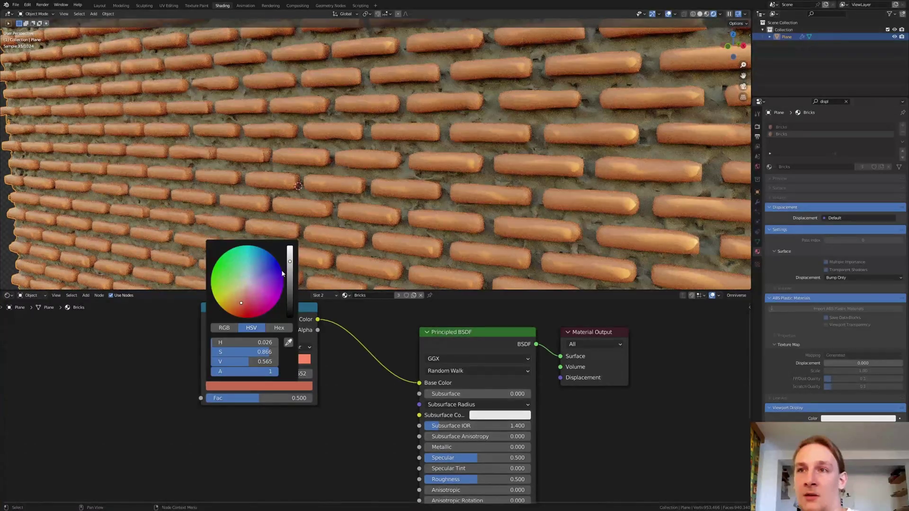
left_click(242, 303)
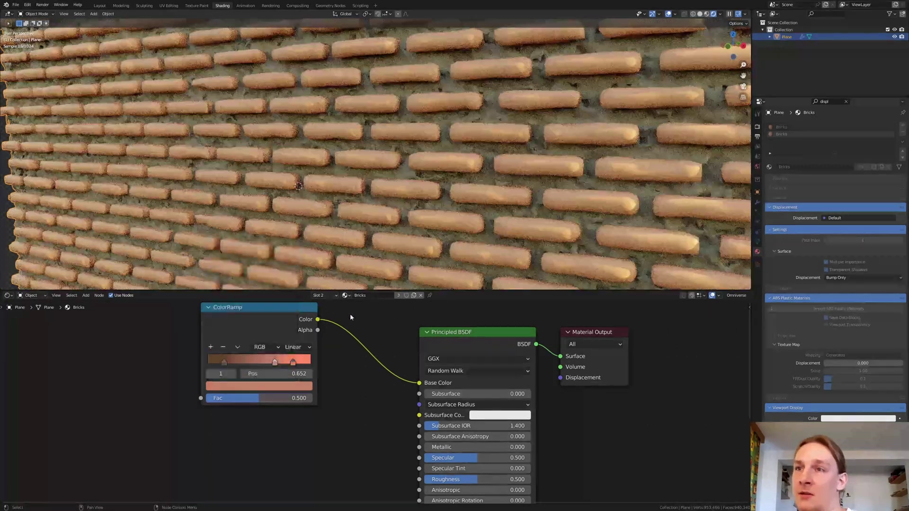
Add another stop at 0.406 on the Bricks ColorRamp and recolor it a dark brick red
left_click(210, 347)
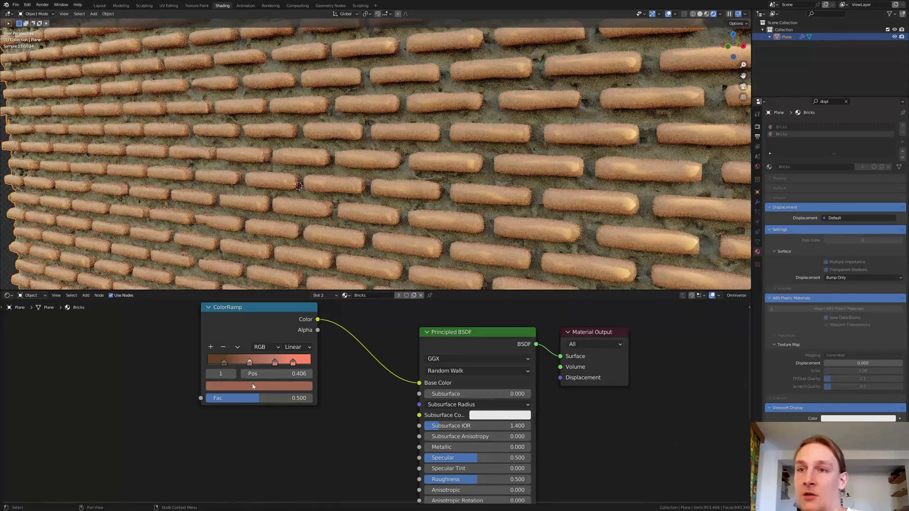
left_click(253, 387)
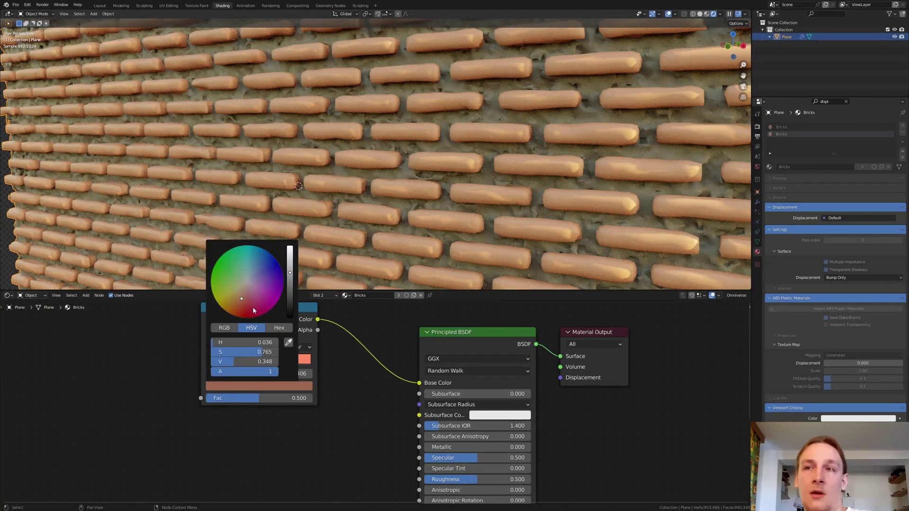
left_click(240, 306)
left_click(289, 282)
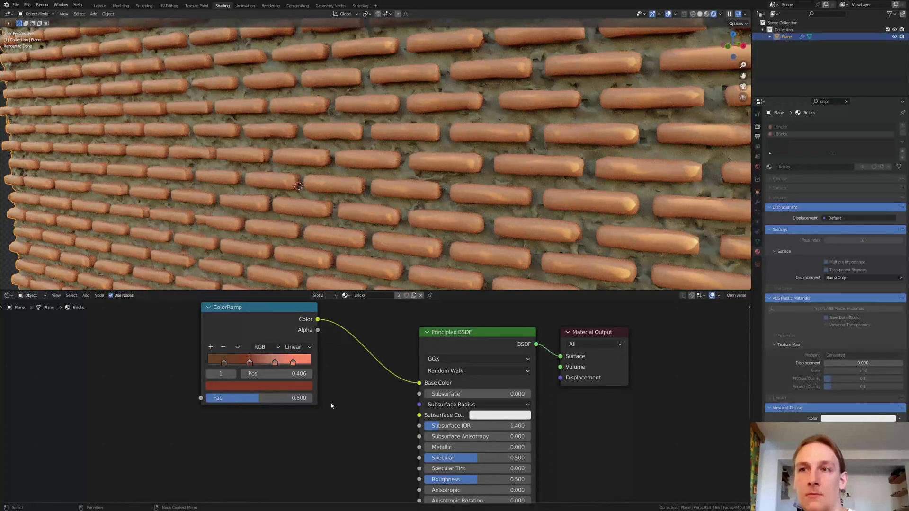
Add a Mix color node to the Bricks material below the ColorRamp and feed the ColorRamp into its Color1 input
middle_click_drag(338, 435, 343, 411)
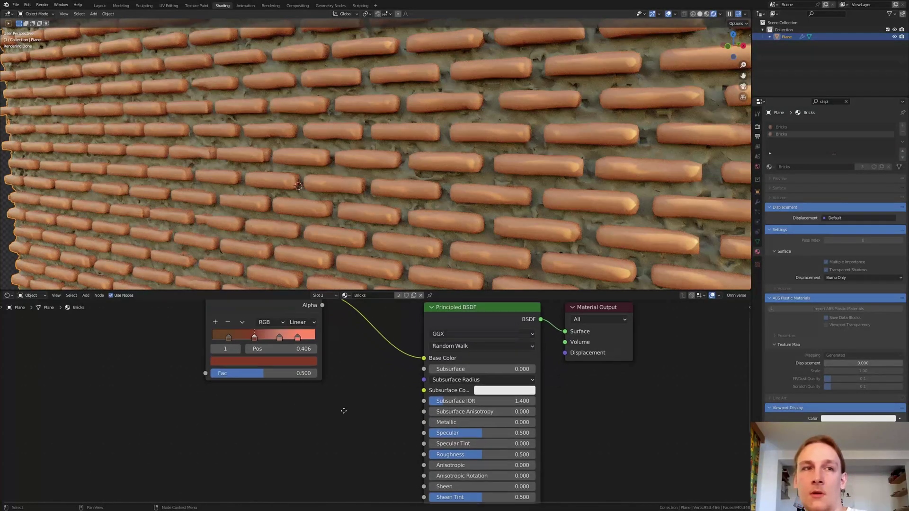
scroll(344, 411, "down", 3)
key("shift+a")
left_click(339, 371)
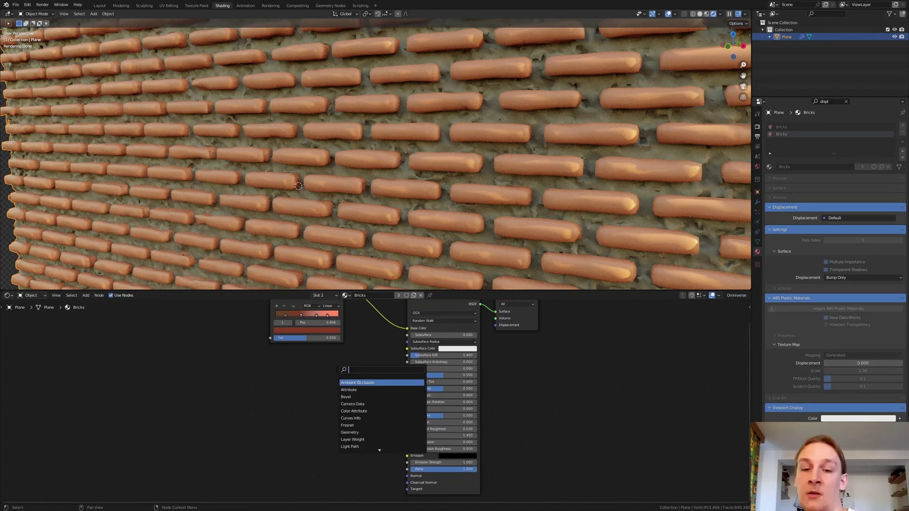
type("mi")
key("Return")
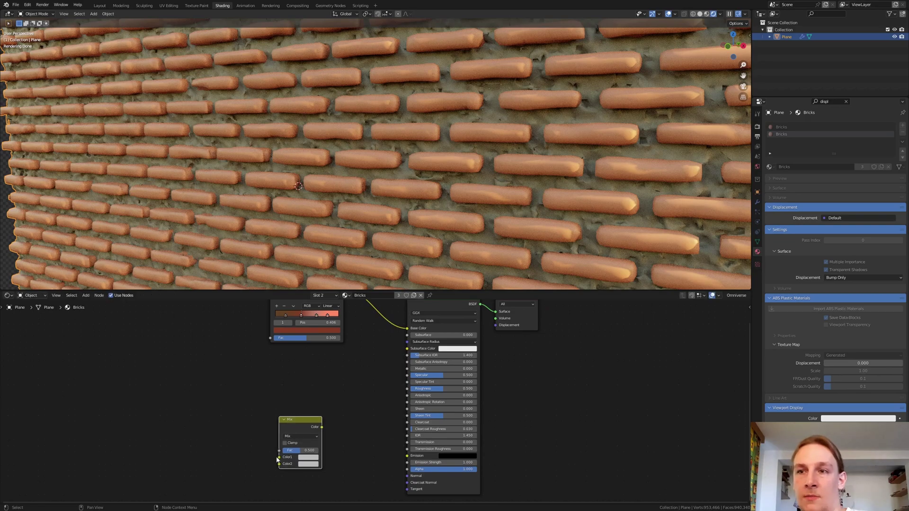
left_click_drag(281, 458, 343, 331)
Link the Mix node to the Principled BSDF's Normal through a new Bump node, with the Mix color feeding the Bump's Height
middle_click_drag(348, 420, 312, 373)
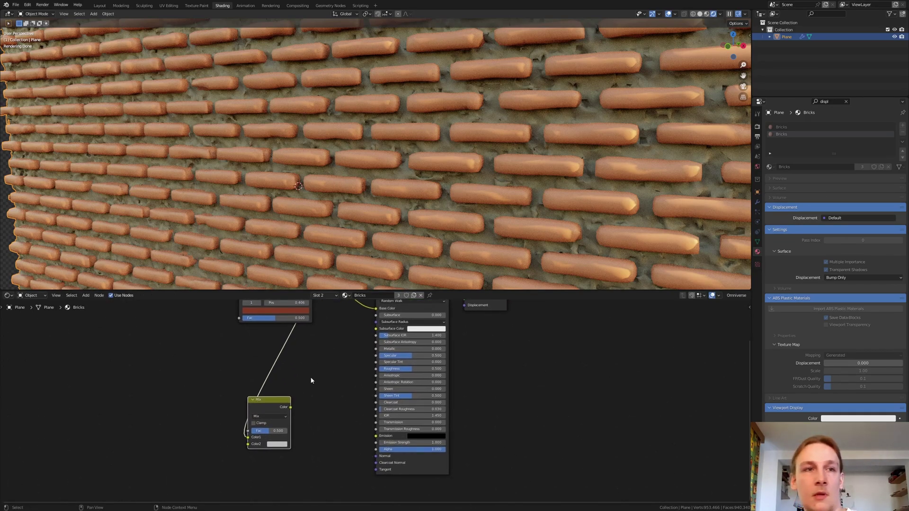
scroll(309, 422, "down", 1)
left_click_drag(295, 408, 362, 447)
scroll(327, 415, "up", 3)
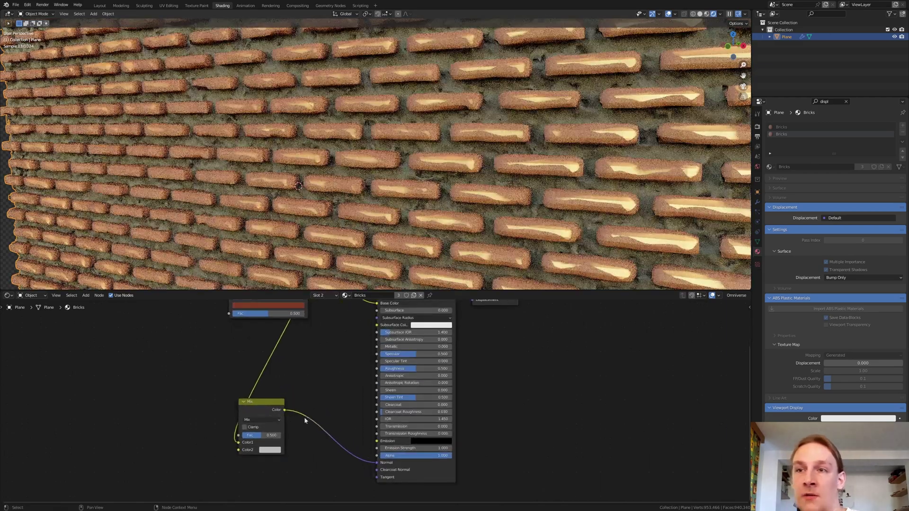
key("shift+a")
left_click(326, 400)
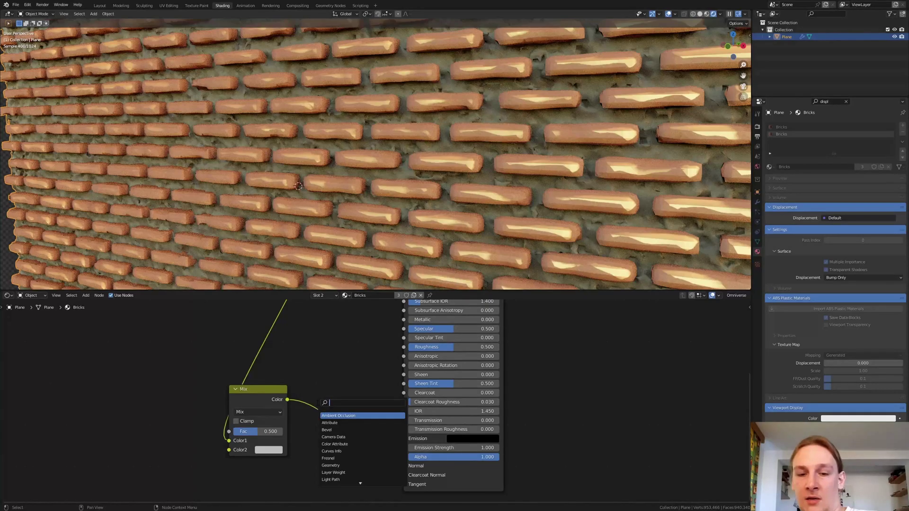
type("bum")
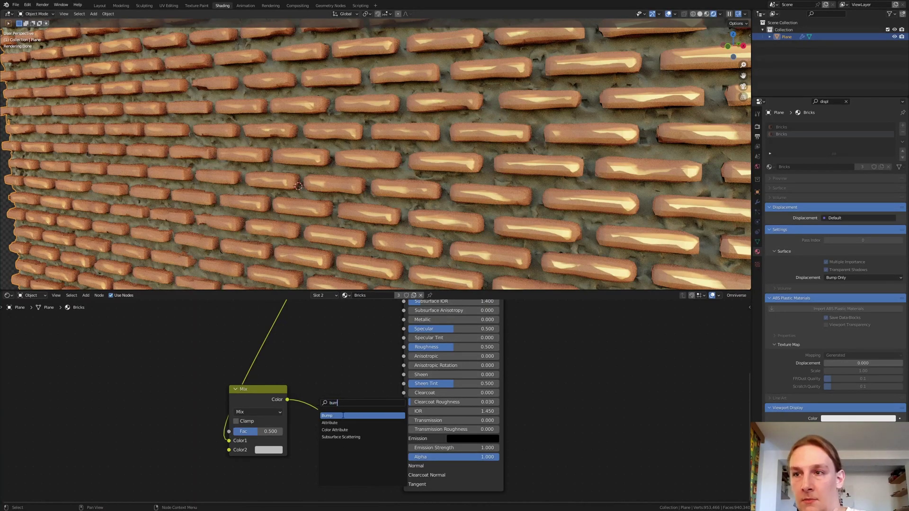
key("Return")
left_click(339, 423)
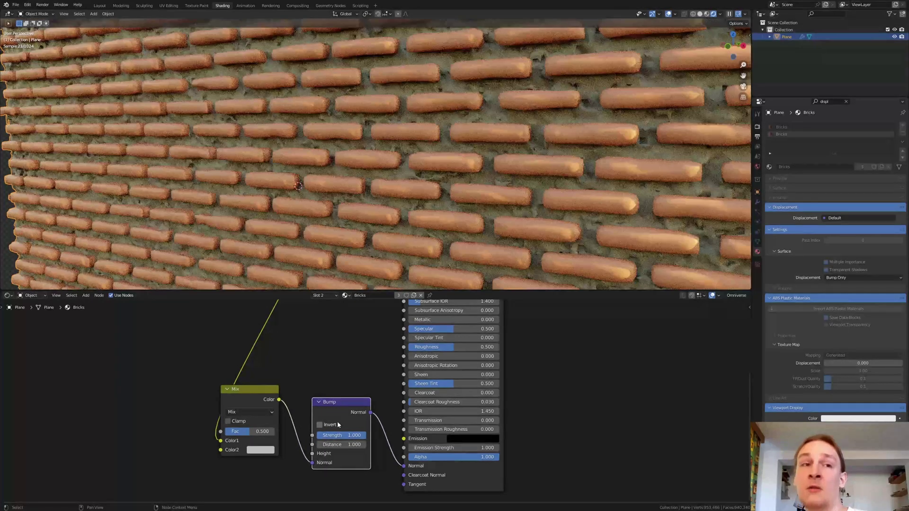
left_click_drag(313, 464, 312, 456)
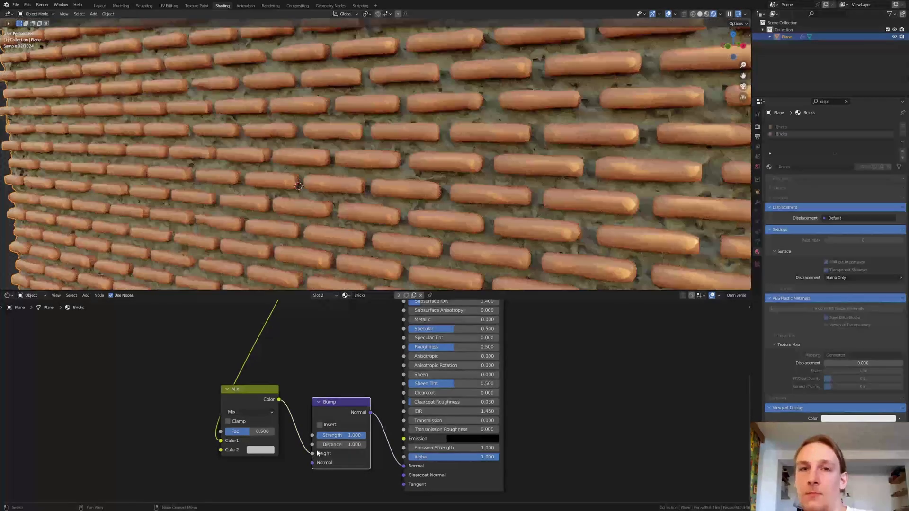
Try adding a Displacement node to the Bricks material and setting its surface displacement to Displacement and Bump
scroll(407, 421, "down", 3)
key("shift+a")
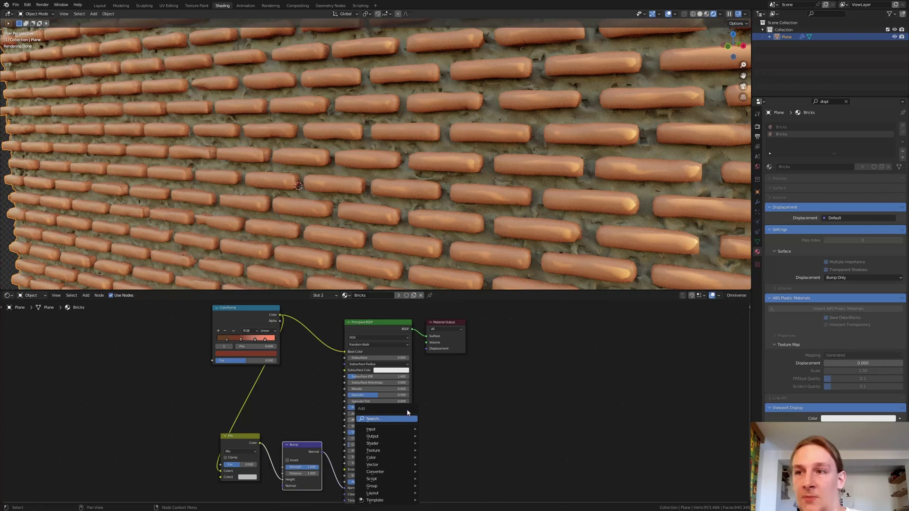
left_click(404, 419)
type("dis")
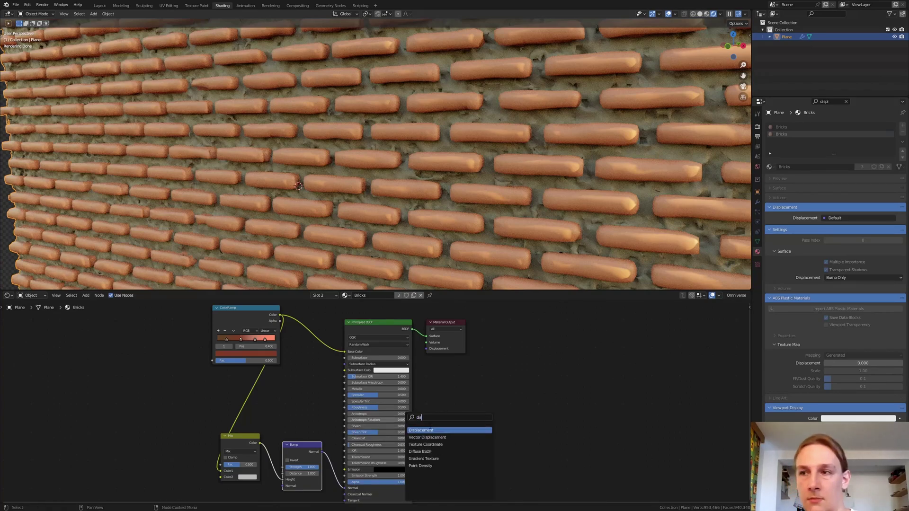
left_click(438, 429)
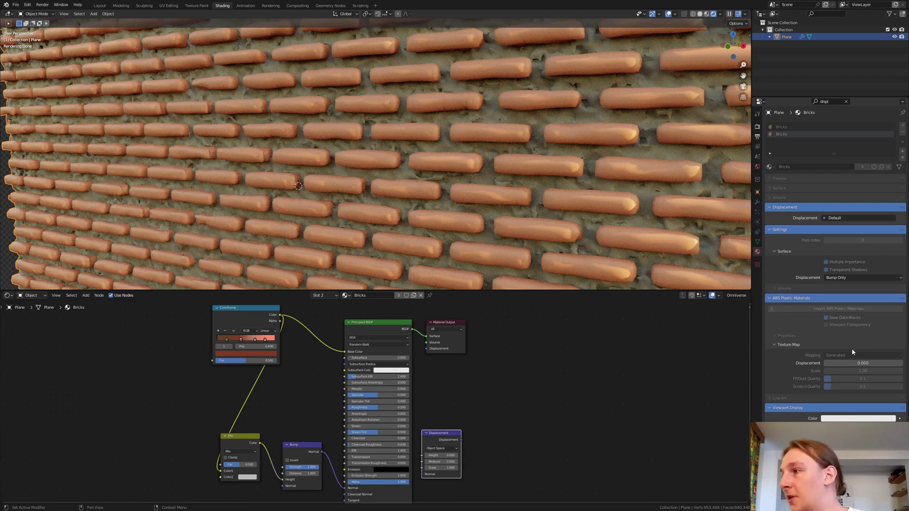
left_click(858, 278)
left_click(865, 302)
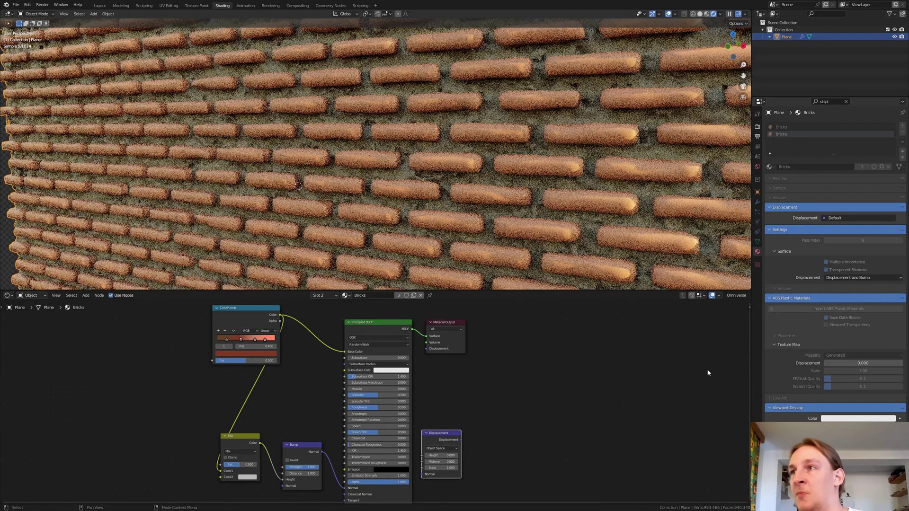
Try linking the Displacement node to the Material Output, with the Bump feeding its Normal and its Height set to 0.01
left_click_drag(460, 440, 426, 349)
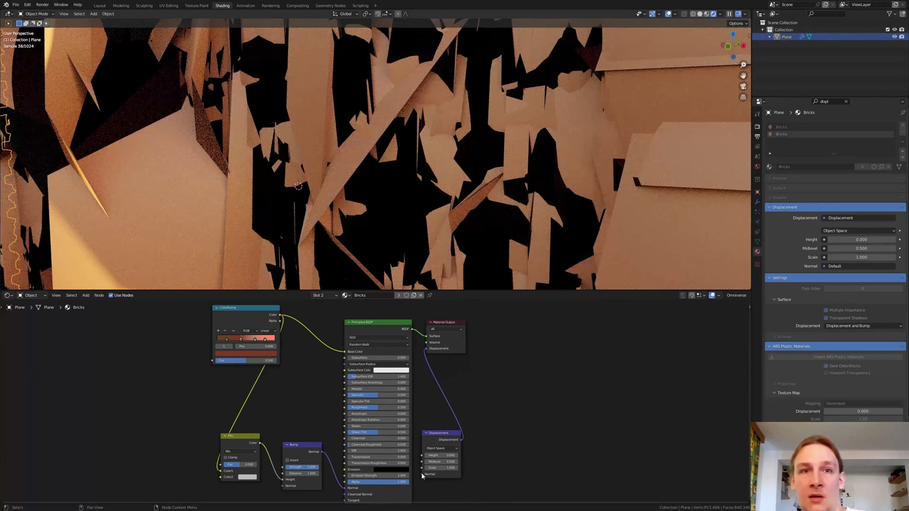
left_click_drag(421, 474, 323, 452)
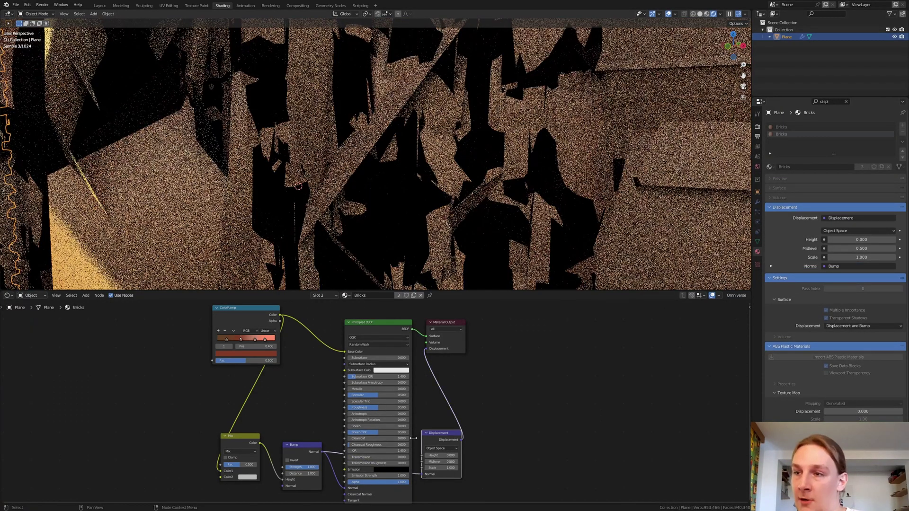
left_click(444, 456)
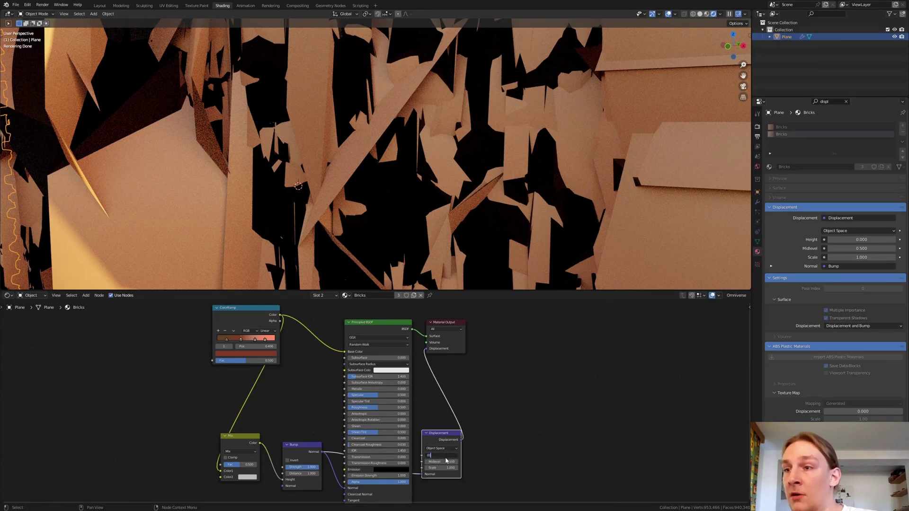
type(".01")
key("Return")
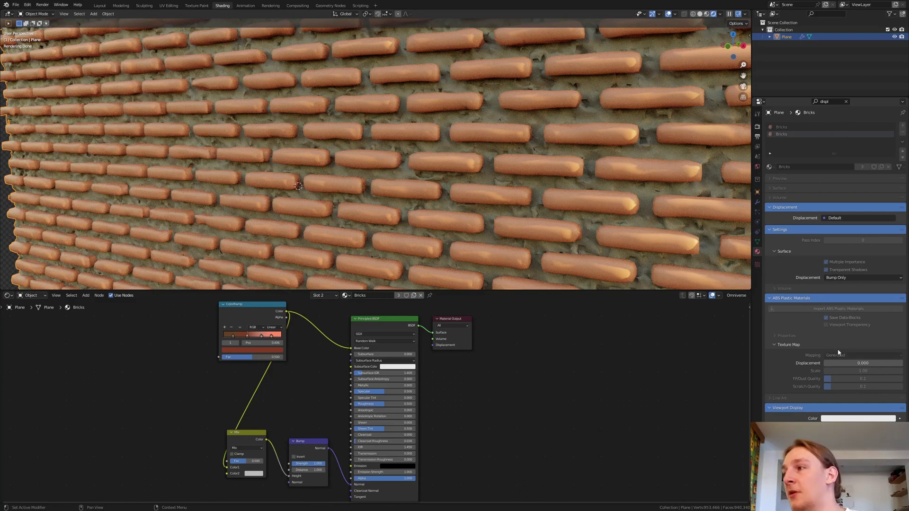
Set the Bricks material's displacement method to Displacement and Bump, and connect a new Displacement node to the Material Output's Displacement input
left_click(861, 280)
left_click(858, 302)
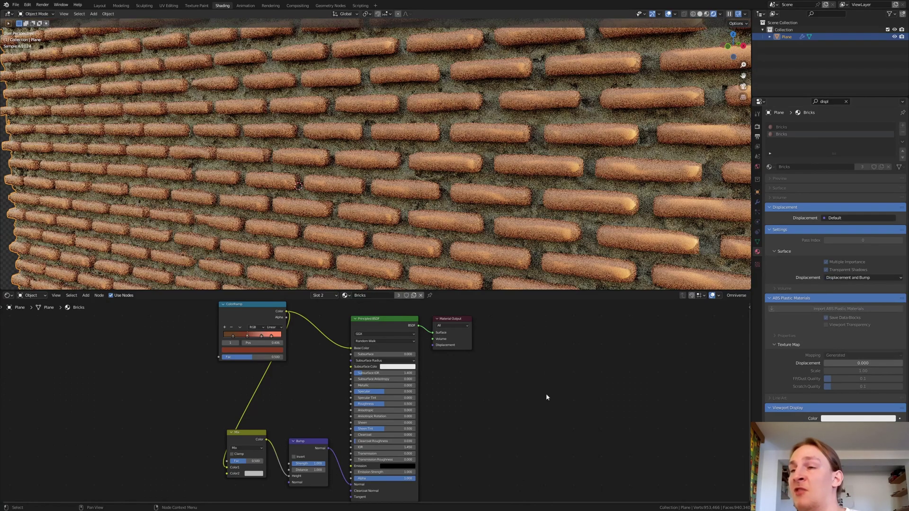
key("shift+a")
left_click(473, 382)
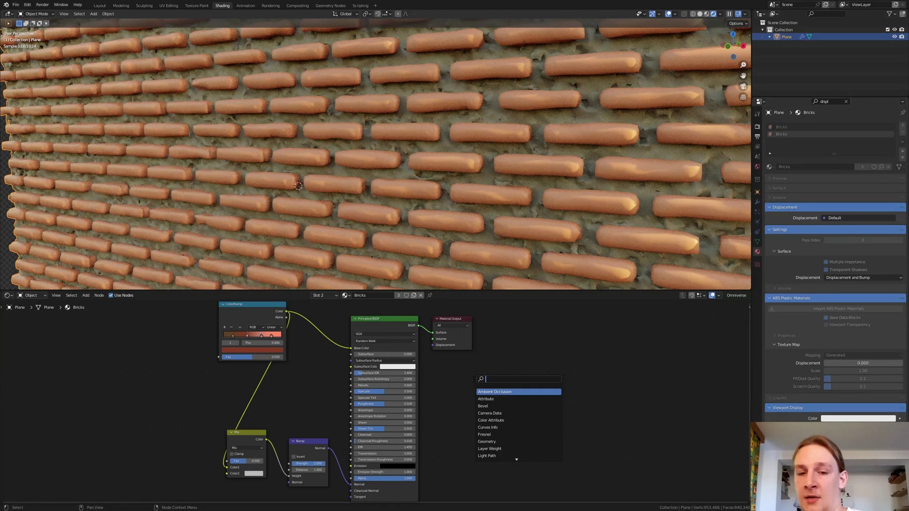
type("di")
key("Down")
key("Return")
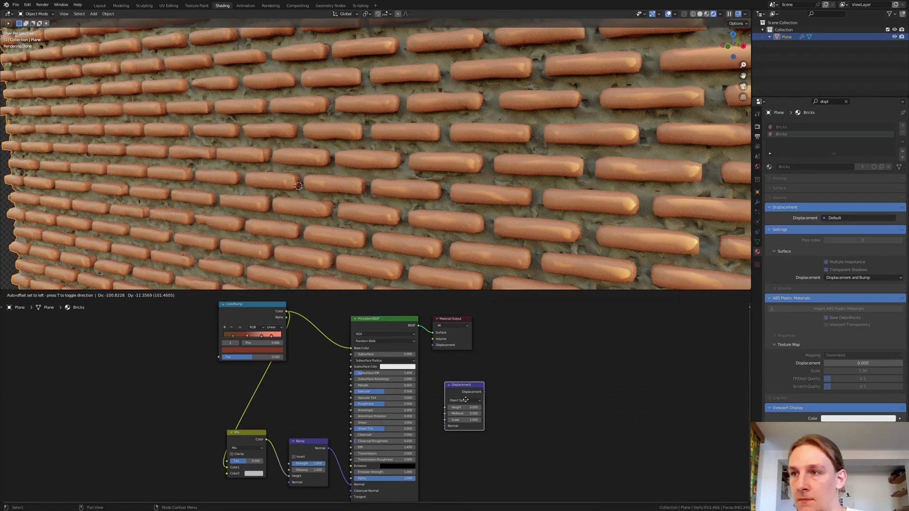
left_click(478, 388)
left_click_drag(484, 391, 456, 384)
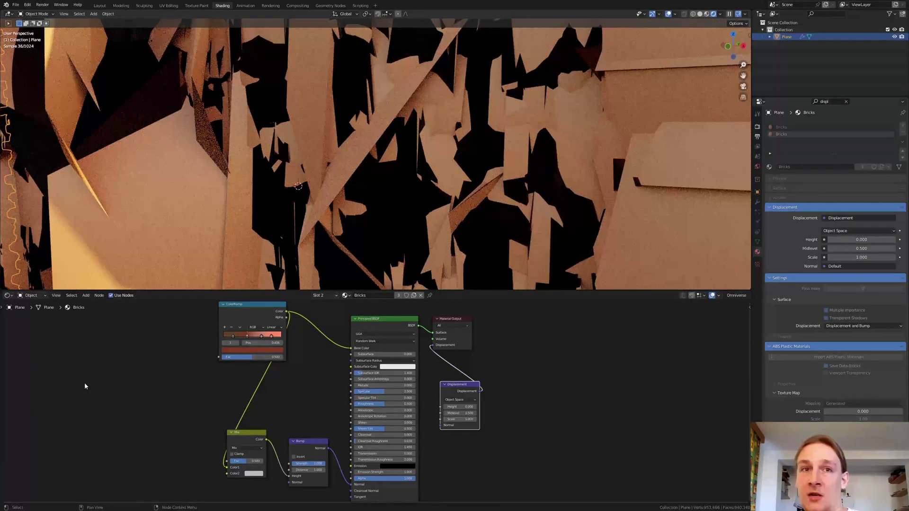
Set the Displacement node's Height to 0.01 and Midlevel to 0, and connect the Bump's Normal output to its Normal input
left_click(464, 407)
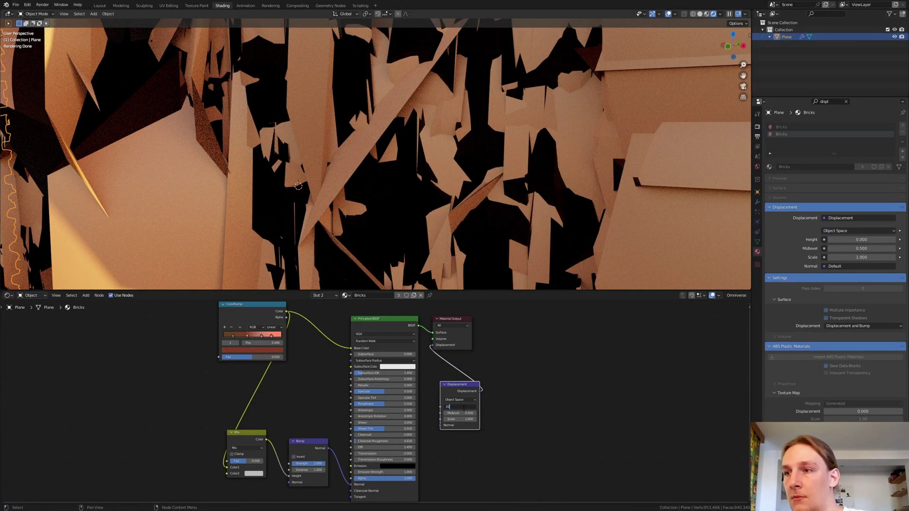
type(".01")
key("Return")
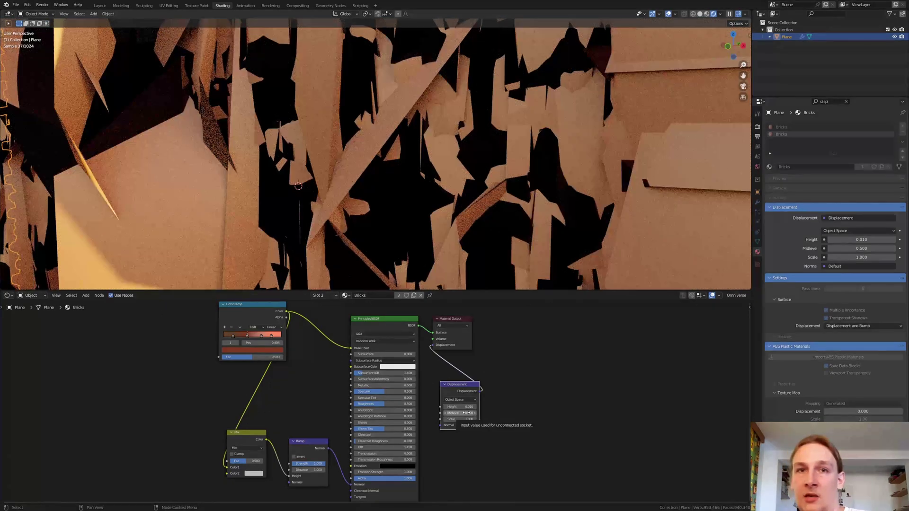
left_click(466, 412)
type("0")
key("Return")
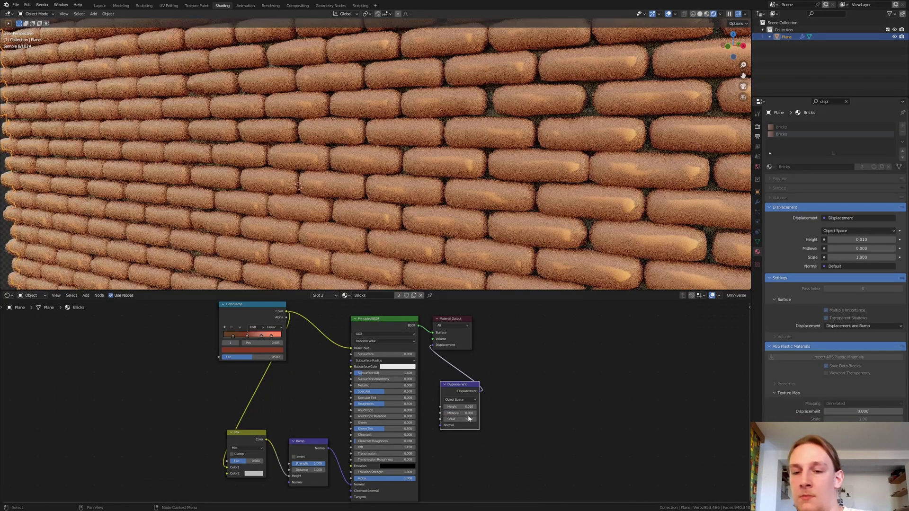
left_click_drag(441, 425, 329, 448)
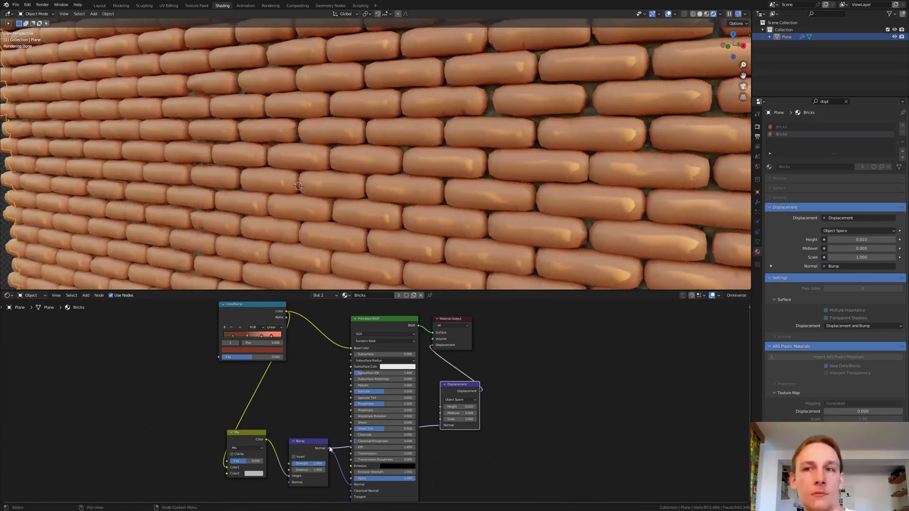
Add a Math node set to Multiply with a second value of 0.01, and connect its output to the Mix node's Color2
middle_click_drag(91, 419, 155, 403)
key("shift+a")
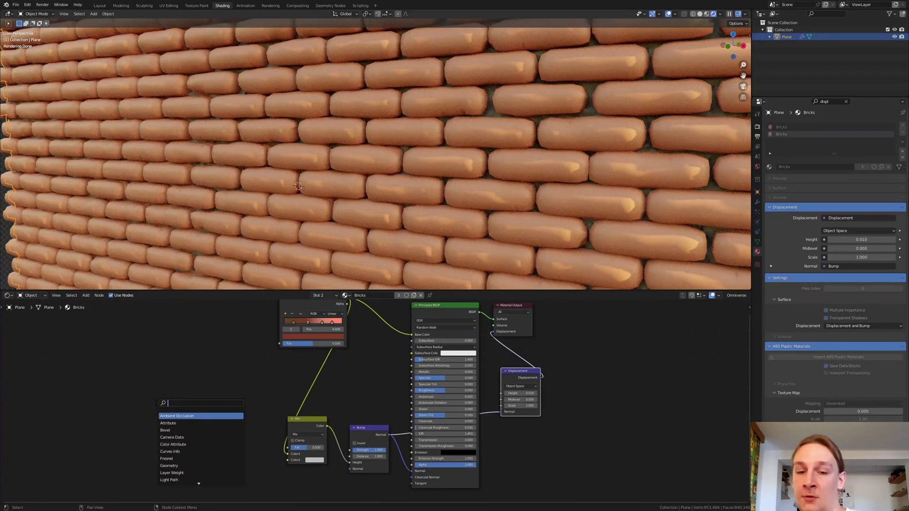
type("add")
key("Return")
left_click(224, 411)
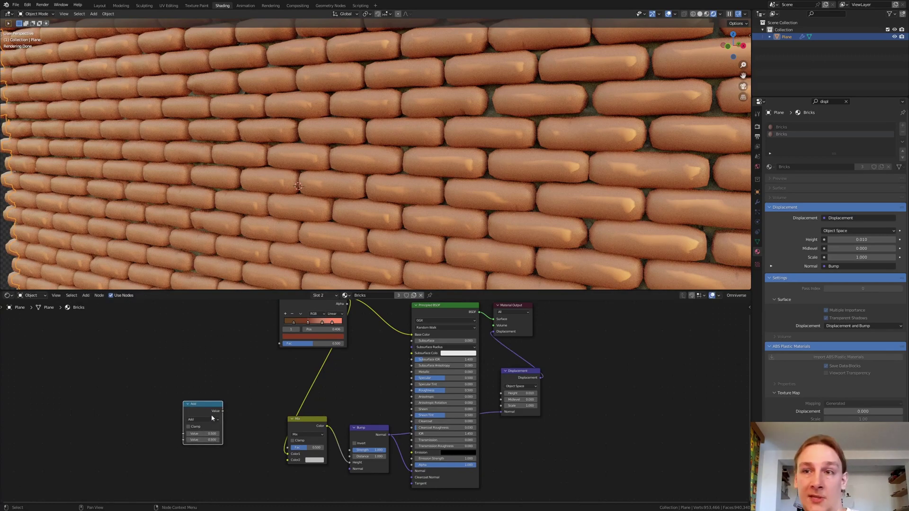
left_click(212, 420)
left_click(194, 447)
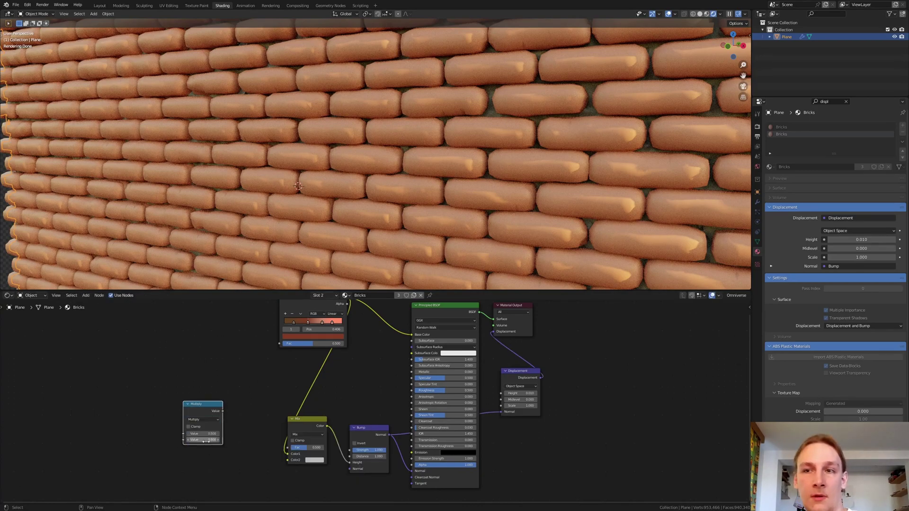
left_click(205, 439)
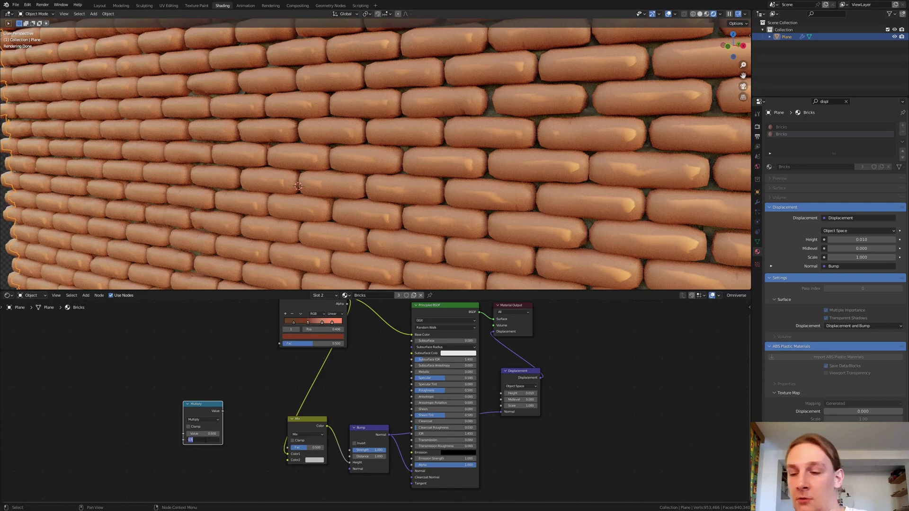
key("Return")
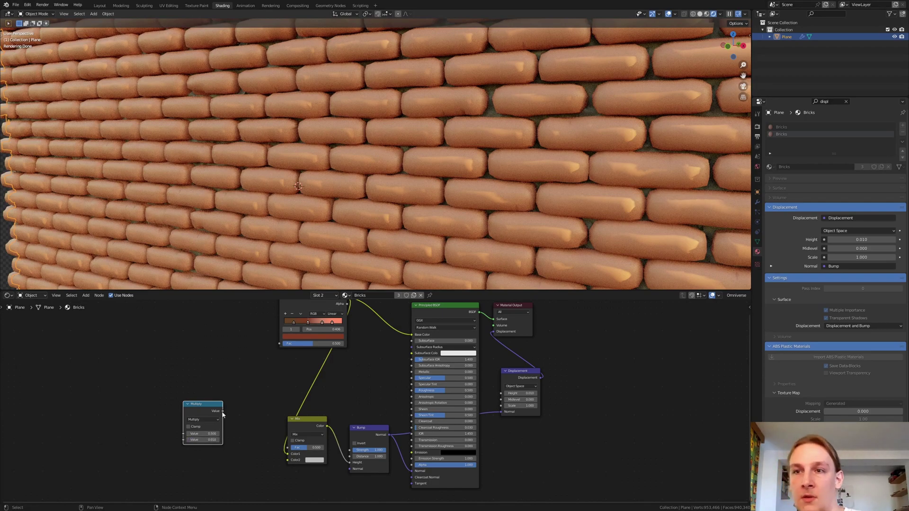
left_click_drag(223, 411, 287, 459)
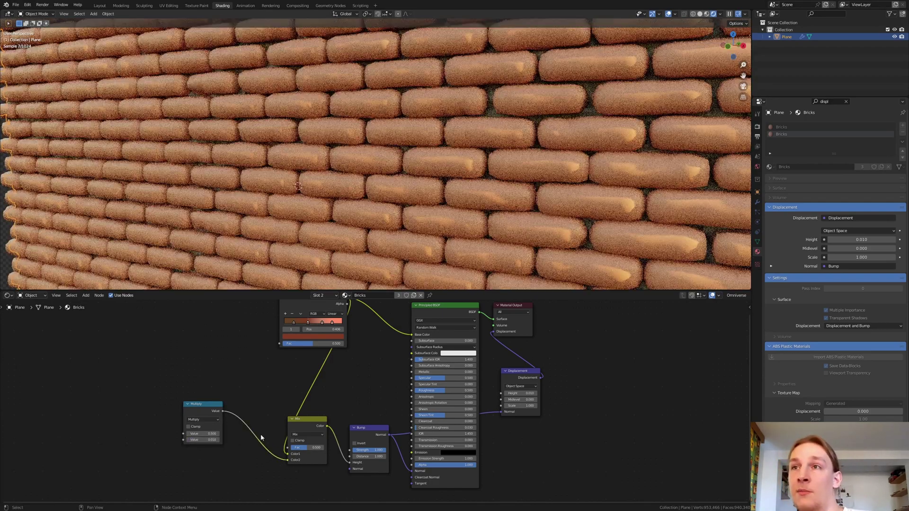
Duplicate the Mix node and connect the copy's Color output to the ColorRamp's Fac input
left_click(315, 429)
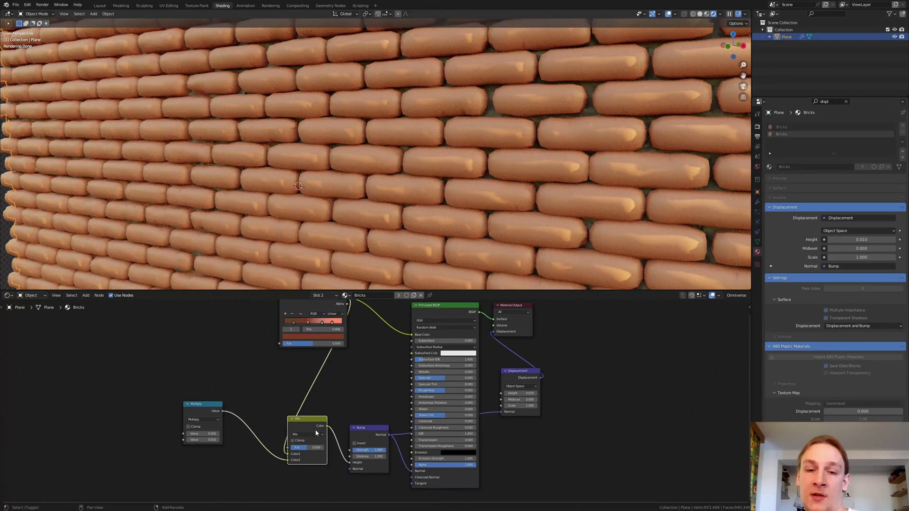
key("shift+d")
left_click(221, 339)
left_click_drag(233, 333, 282, 344)
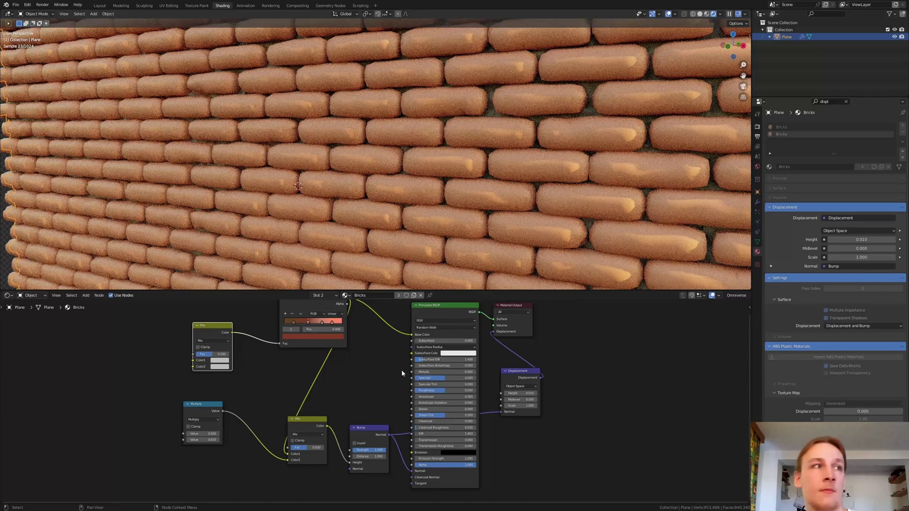
Add a Voronoi Texture node to the Bricks material and set its feature output to Distance to Edge
middle_click_drag(310, 355, 366, 357)
key("shift+a")
type("v")
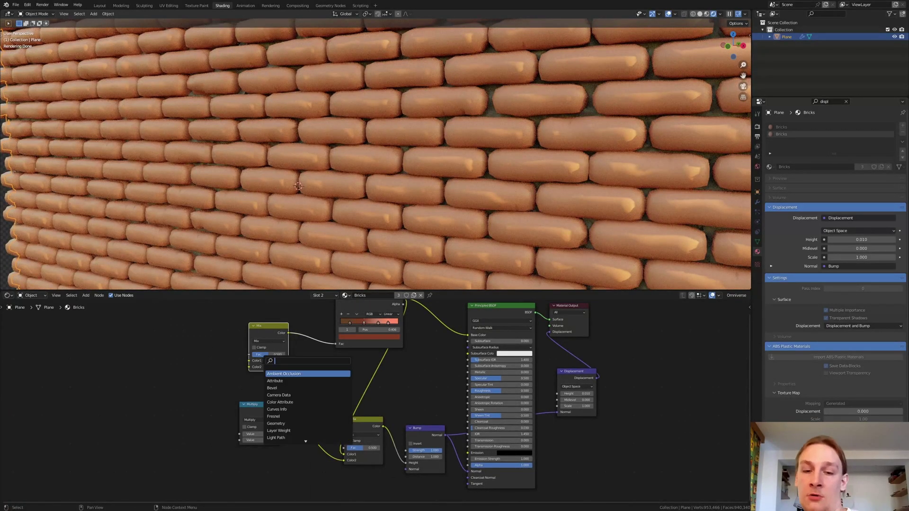
type("or")
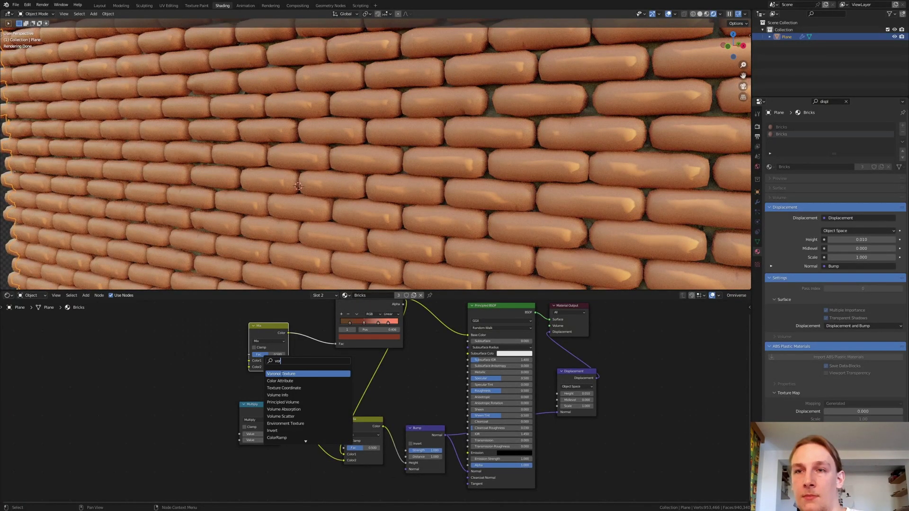
key("Return")
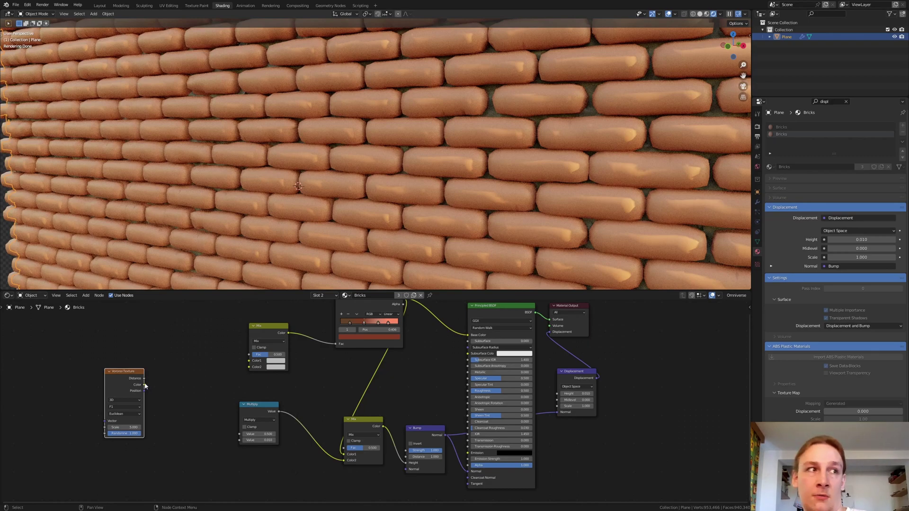
left_click(134, 415)
left_click(131, 406)
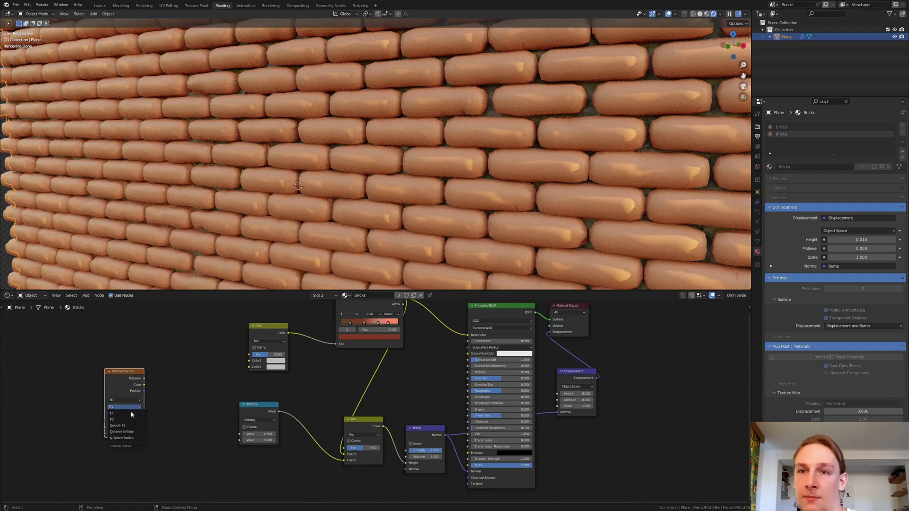
left_click(133, 431)
Connect the Voronoi's Distance to the duplicated Mix's Color2 and the Multiply's first Value, and set the Voronoi's Scale to 10
left_click_drag(144, 378, 248, 368)
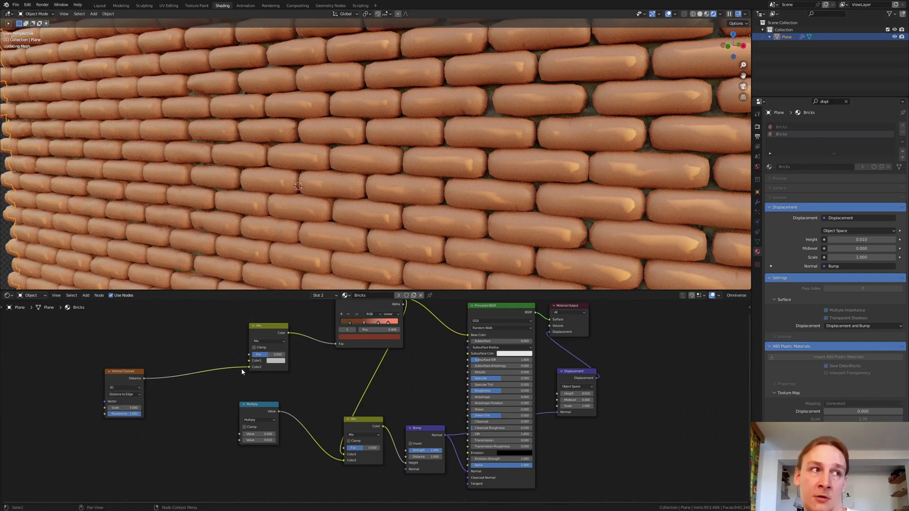
left_click(144, 380)
left_click_drag(145, 379, 239, 433)
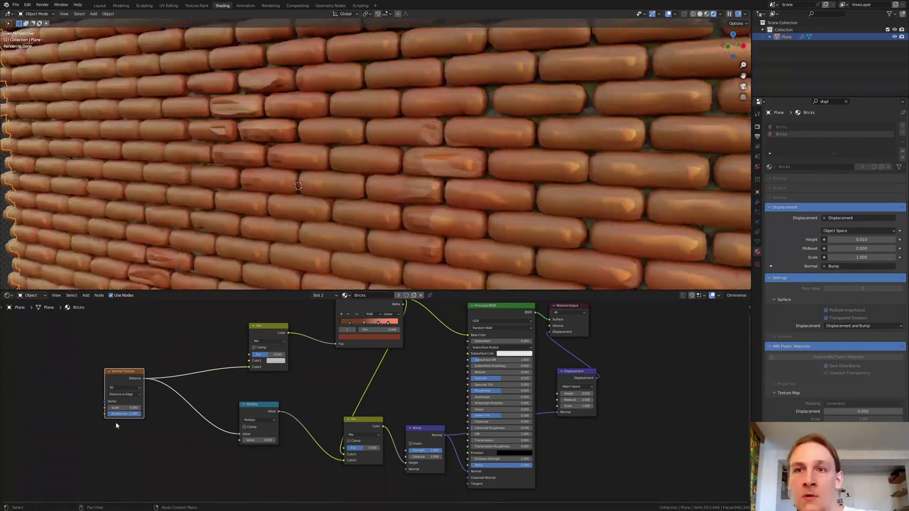
left_click(128, 406)
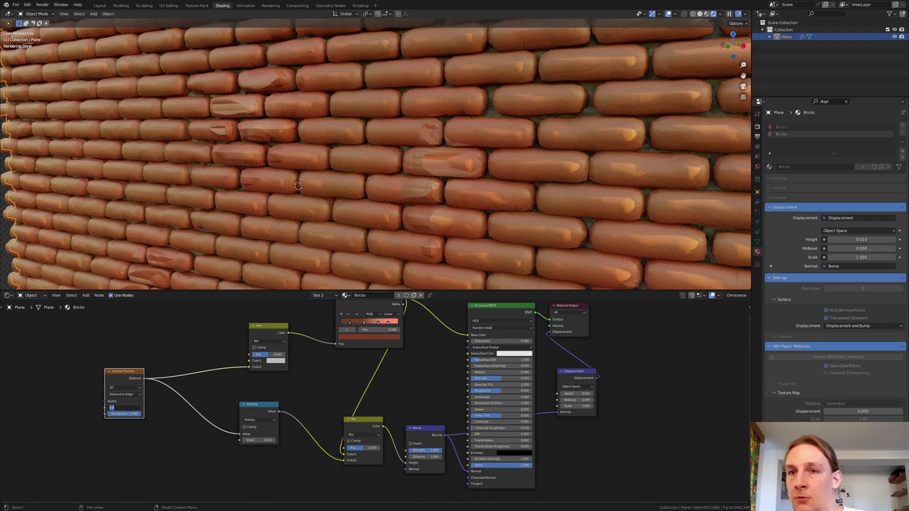
type("10")
key("Return")
middle_click_drag(182, 364, 193, 374)
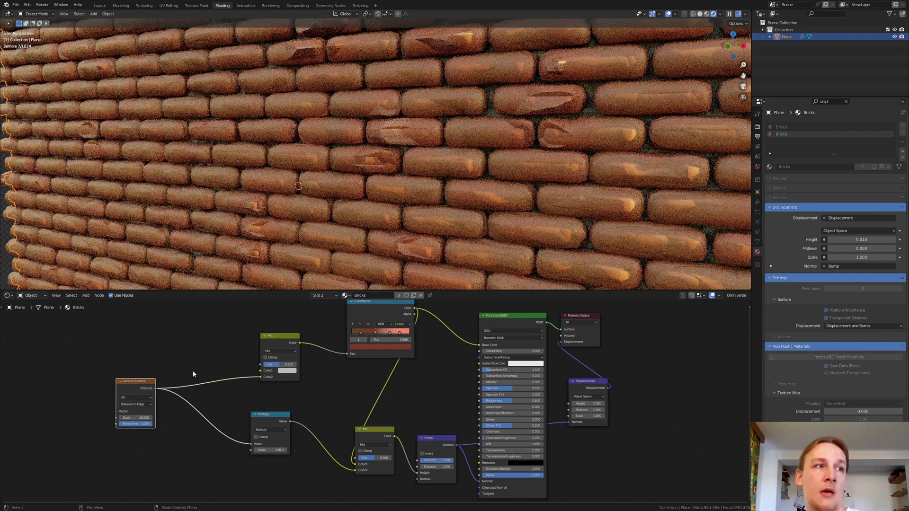
Duplicate the Voronoi Texture, set the copy to Smooth F1, and connect its Distance to the duplicated Mix's Color1 and Fac
key("shift+d")
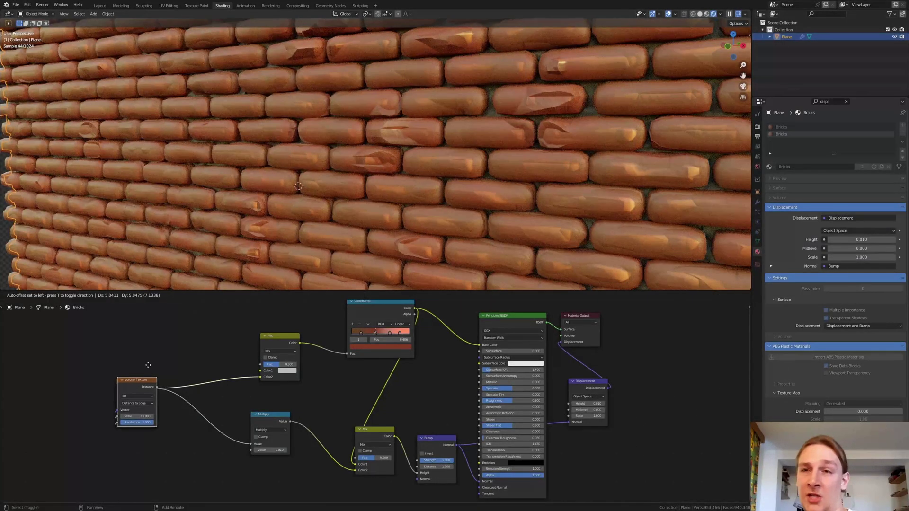
left_click(175, 362)
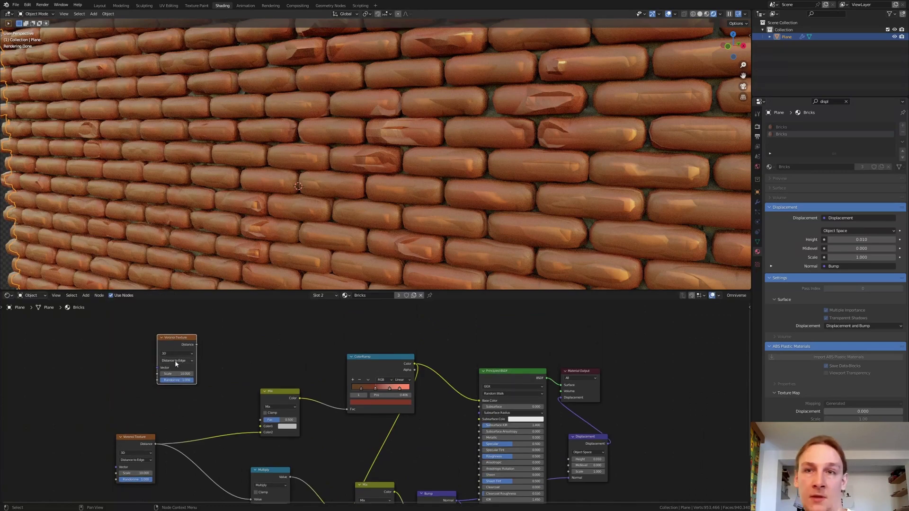
left_click(175, 362)
left_click(192, 356)
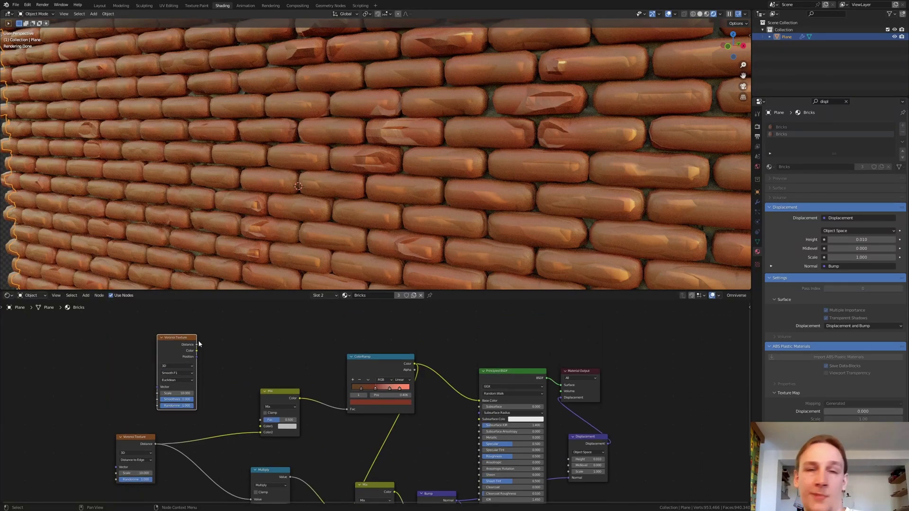
left_click_drag(196, 345, 260, 420)
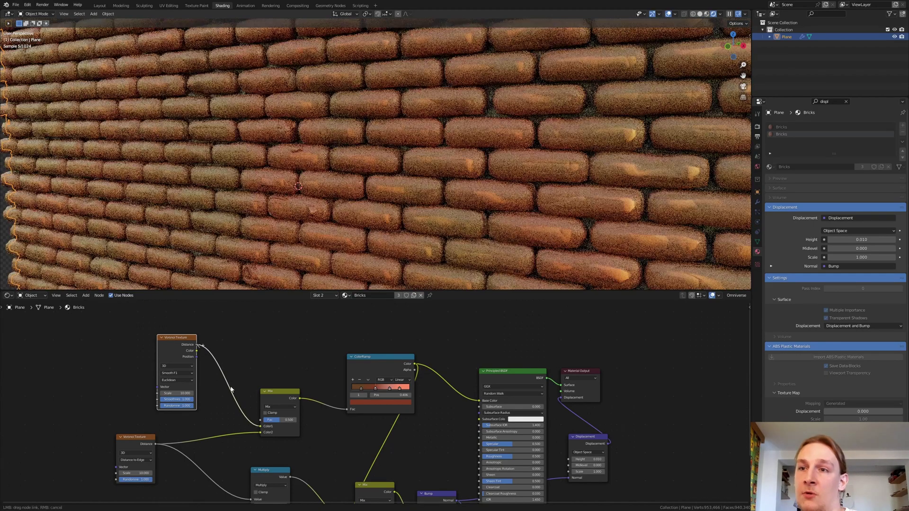
left_click_drag(198, 345, 261, 420)
Set the Smooth F1 Voronoi Texture's Scale to 5000
double_click(184, 393)
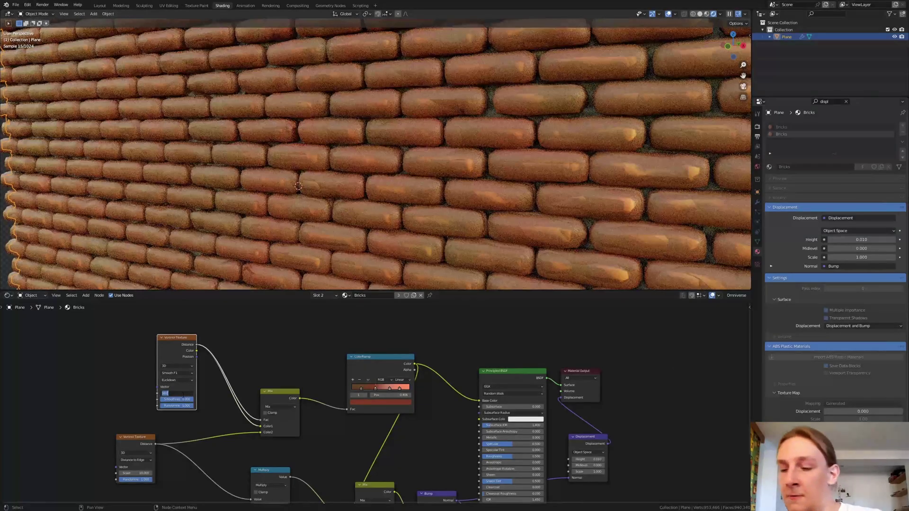
type("5000")
key("Return")
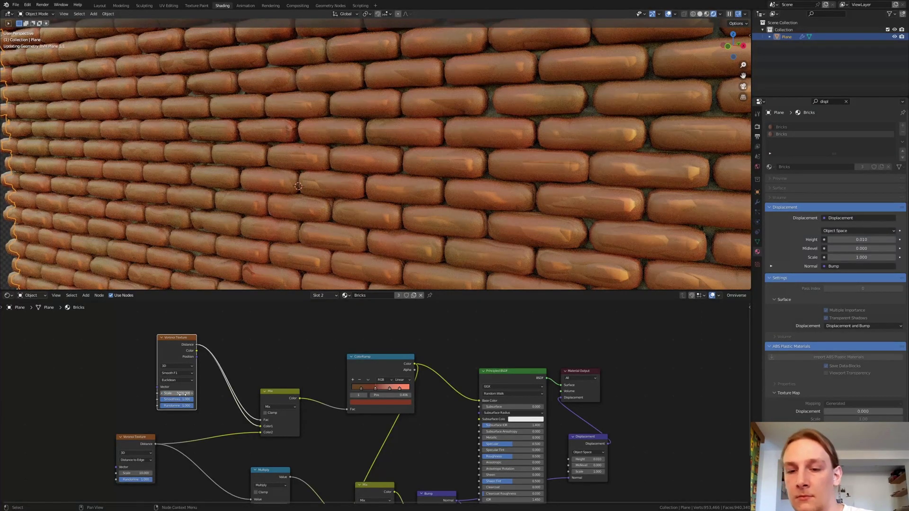
key("Home")
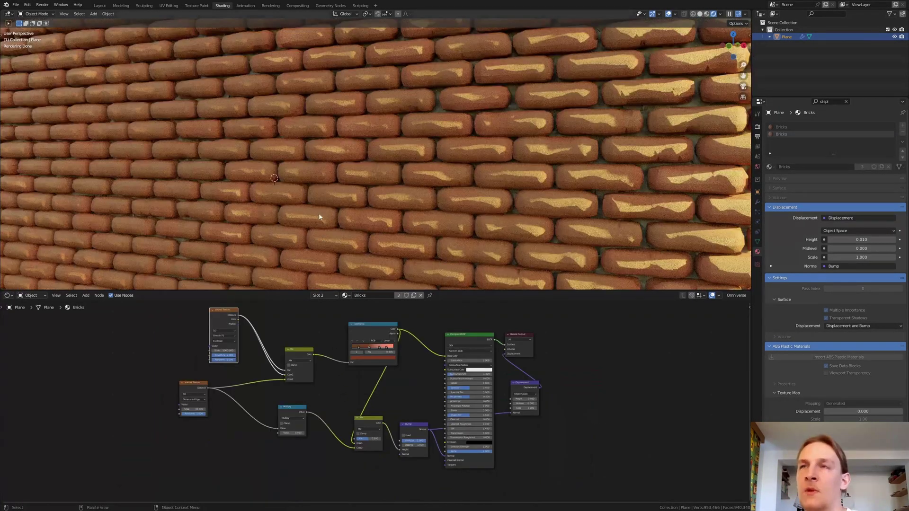
Set the Wave Texture's Distortion to 2.7 in the wall's geometry node tree
left_click(338, 7)
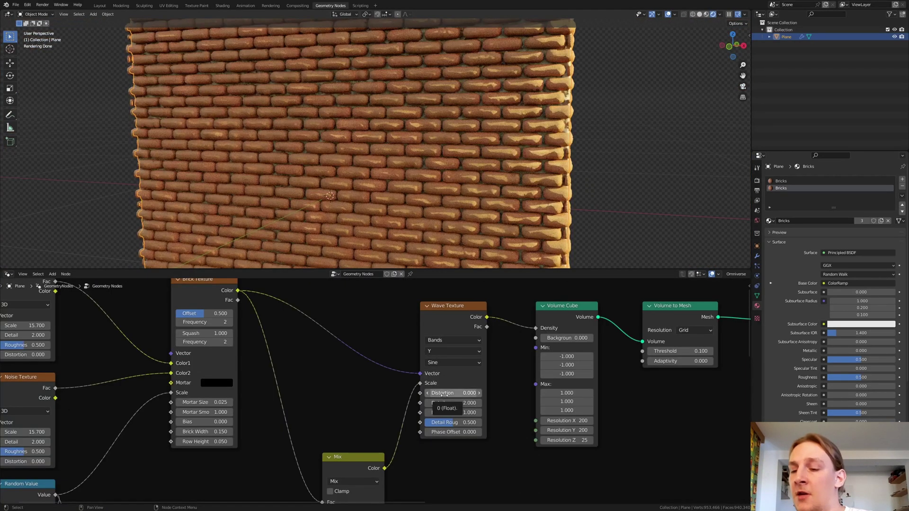
double_click(445, 393)
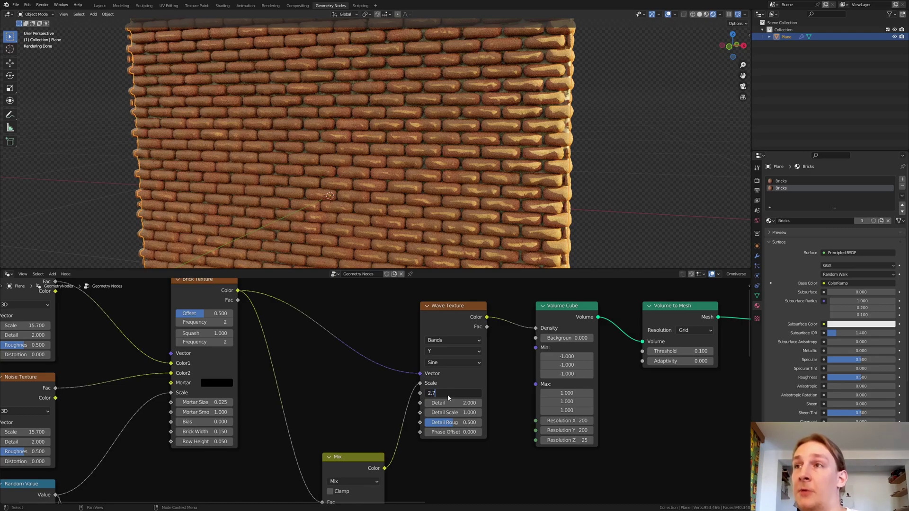
key("Return")
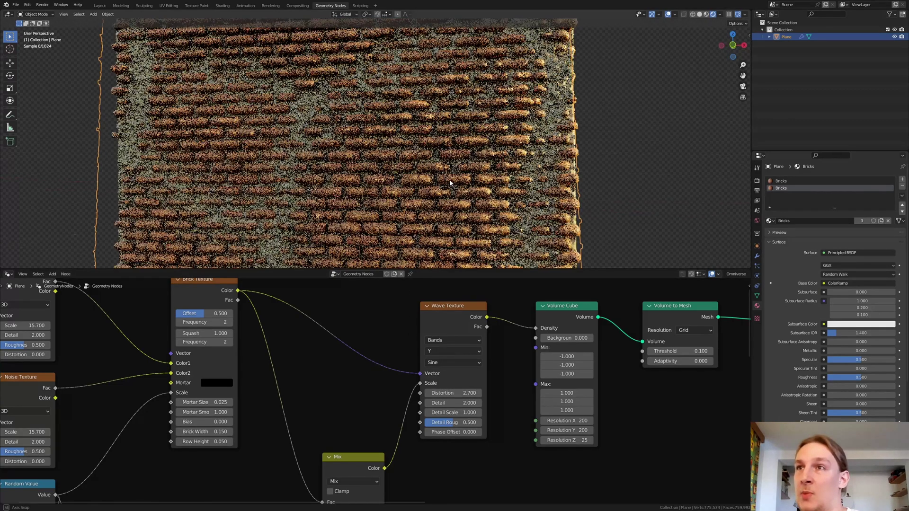
middle_click_drag(450, 183, 428, 189)
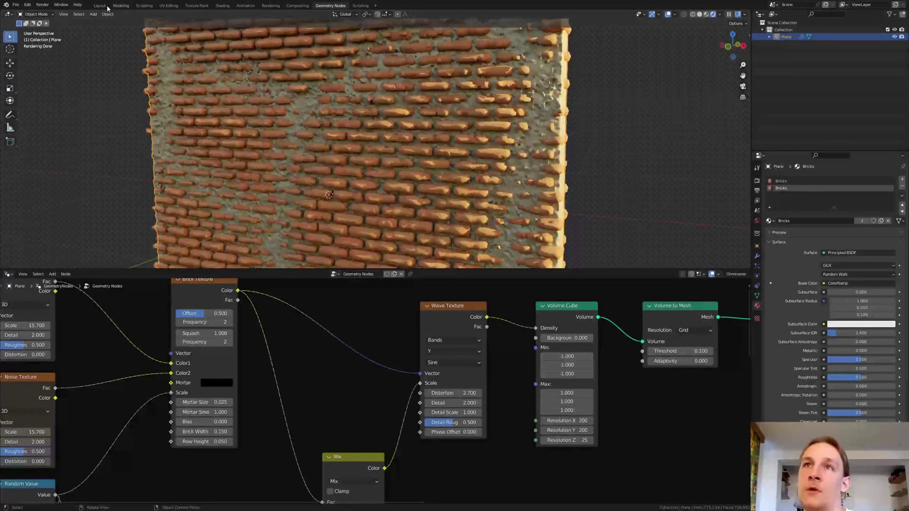
Show the wall in rendered shading in the Layout workspace and choose a higher-contrast color management look for the render
left_click(100, 5)
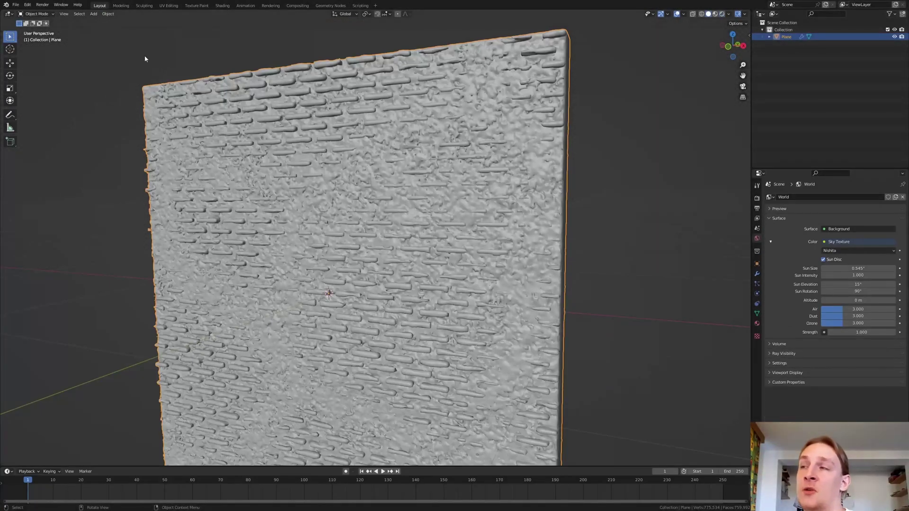
left_click(721, 13)
left_click(757, 199)
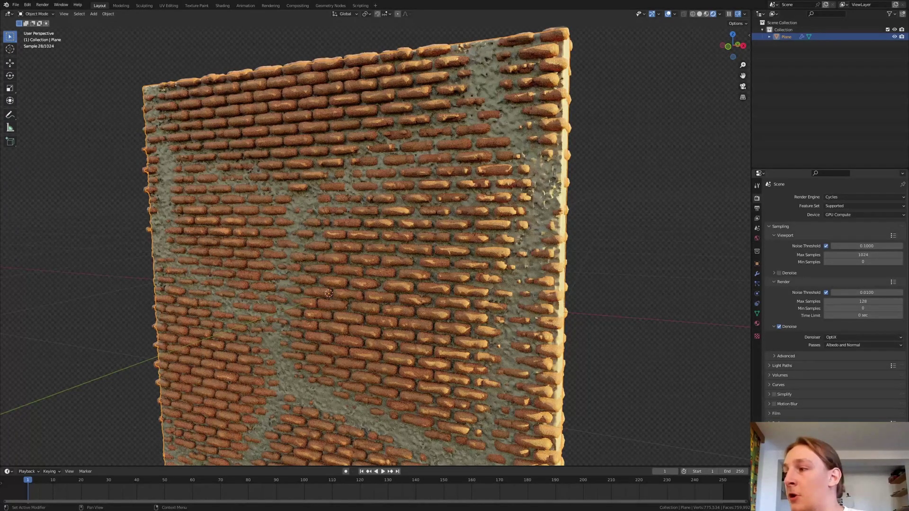
scroll(835, 292, "down", 2)
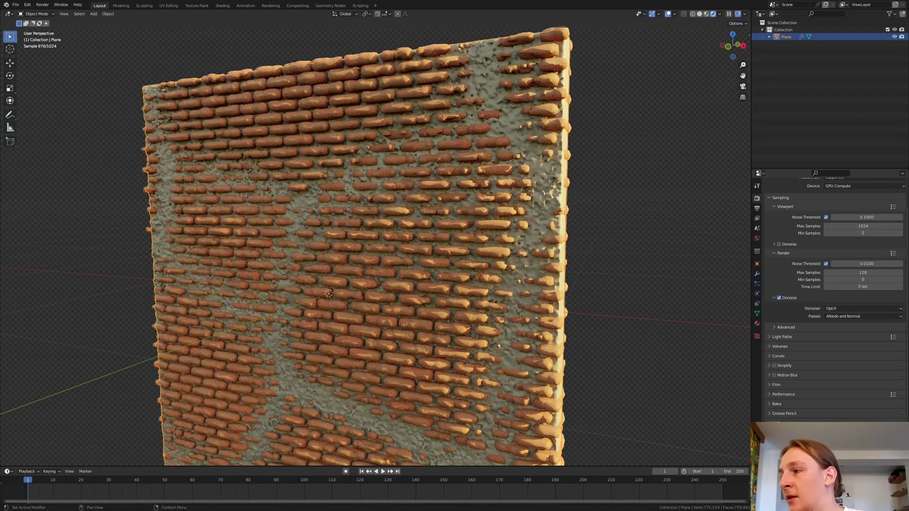
left_click(863, 454)
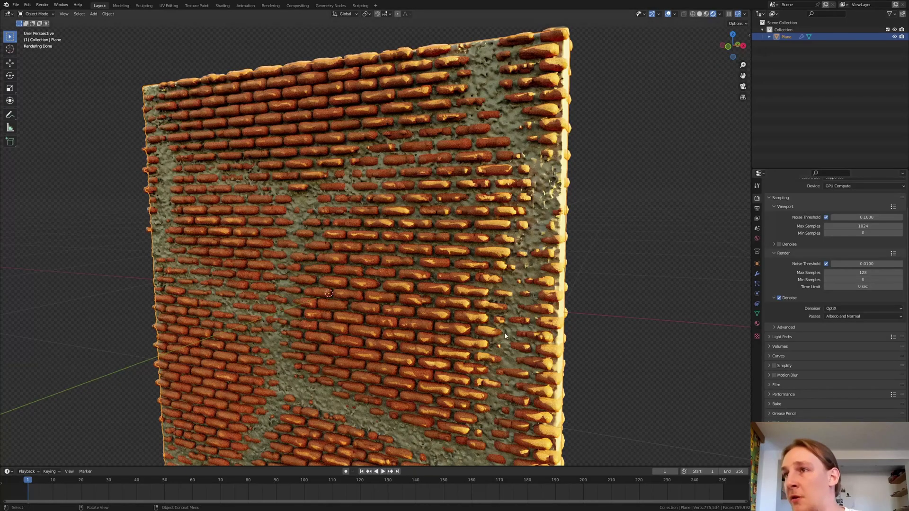
Add a camera and align it to an angled close-up view of the brick wall
middle_click_drag(492, 289, 412, 249)
scroll(412, 249, "up", 6)
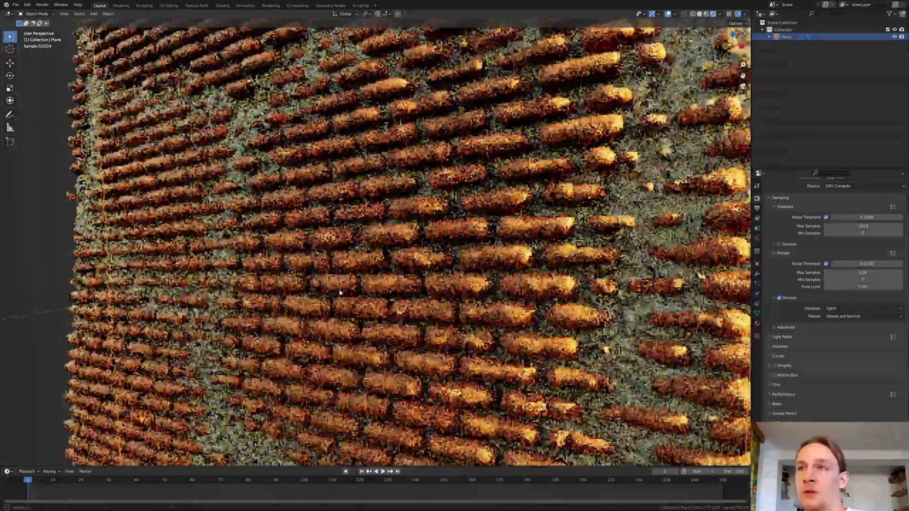
middle_click_drag(339, 293, 328, 292)
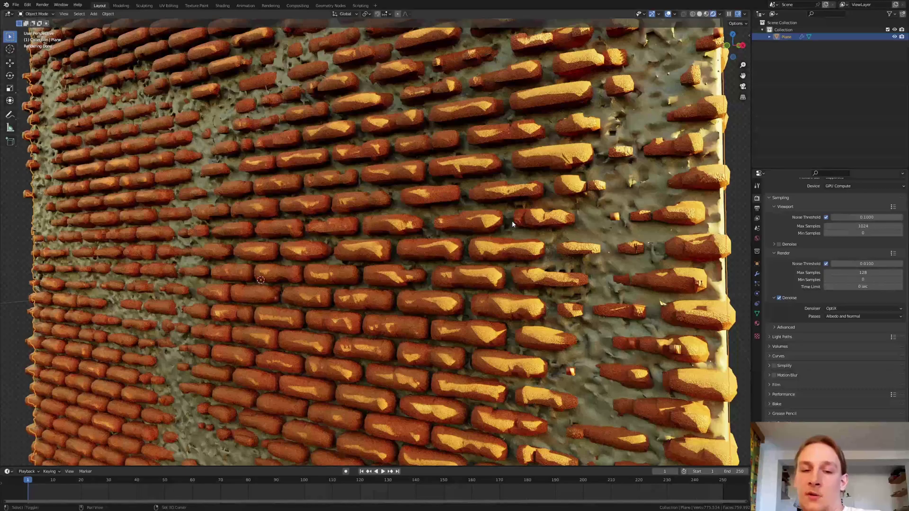
key("shift+a")
left_click(538, 222)
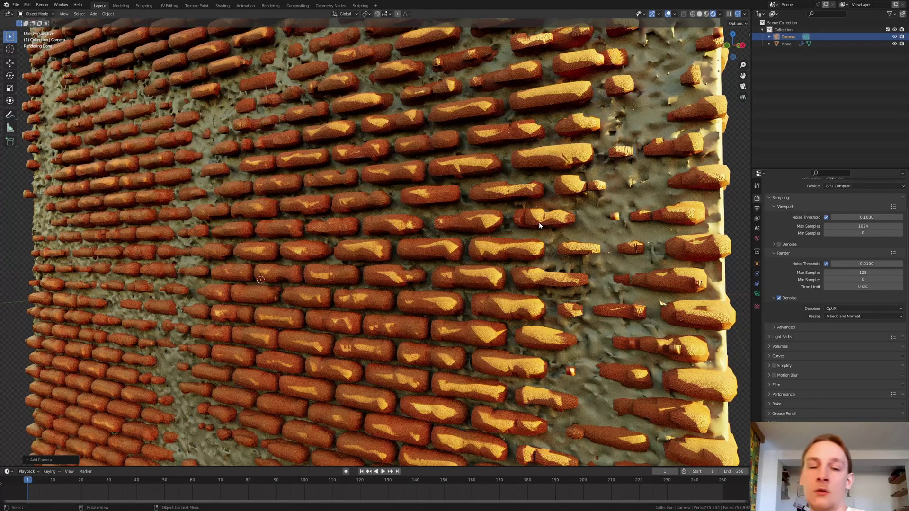
key("ctrl+alt+KP_0")
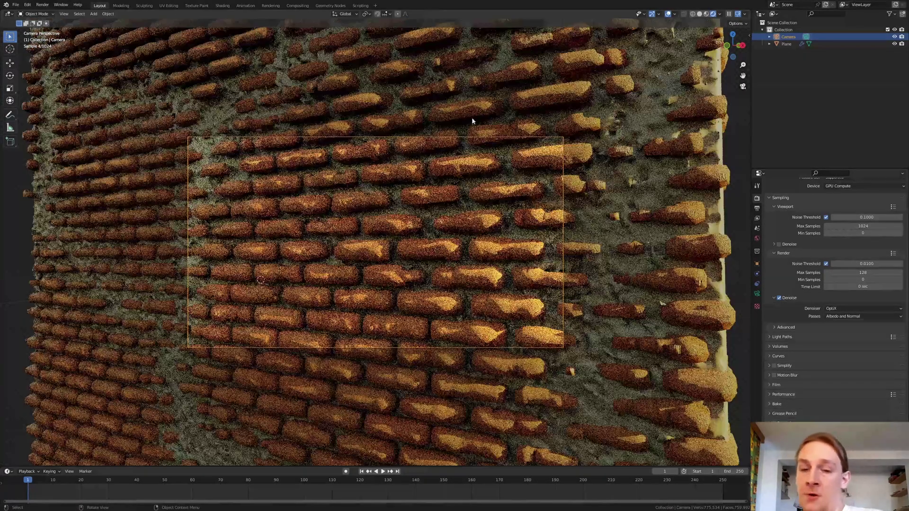
Move the camera back along its local Z axis so the frame takes in more of the brick wall
key("g")
key("z")
key("z")
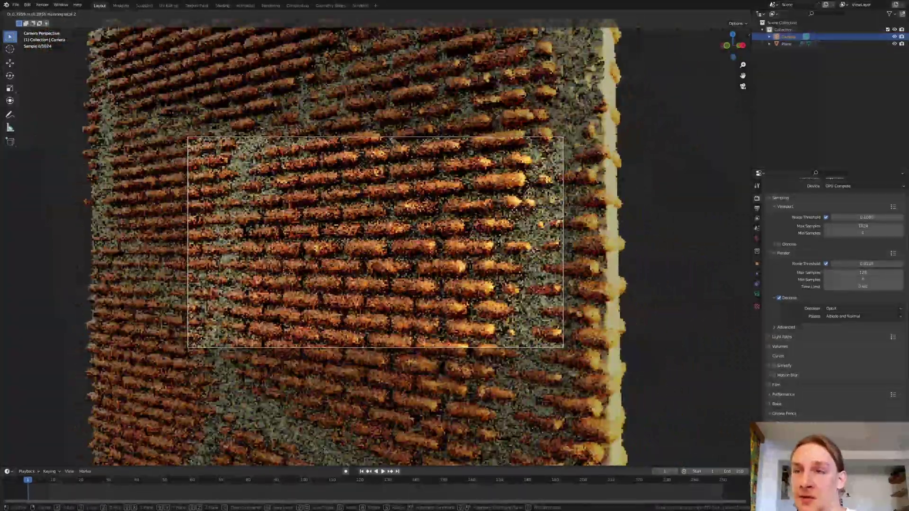
left_click(516, 215)
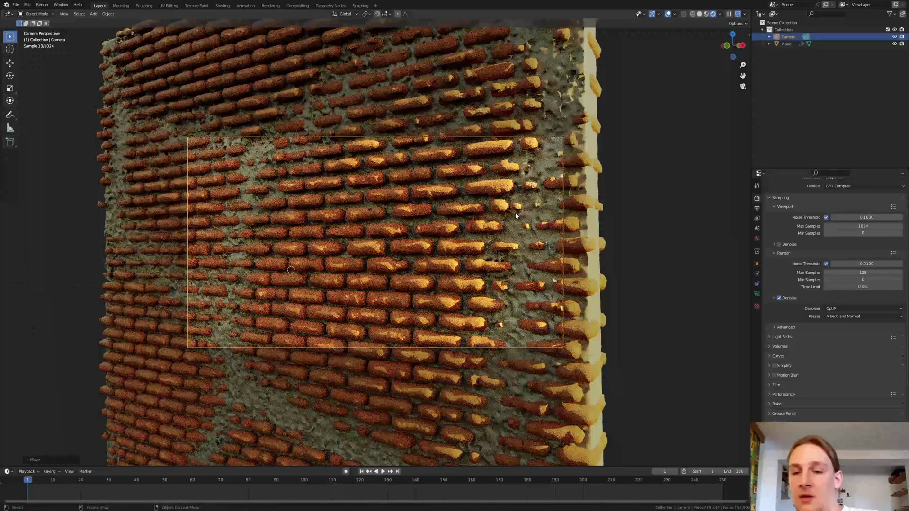
Set the Sky Texture's Sun Rotation to 94.8° in the world settings
left_click(757, 238)
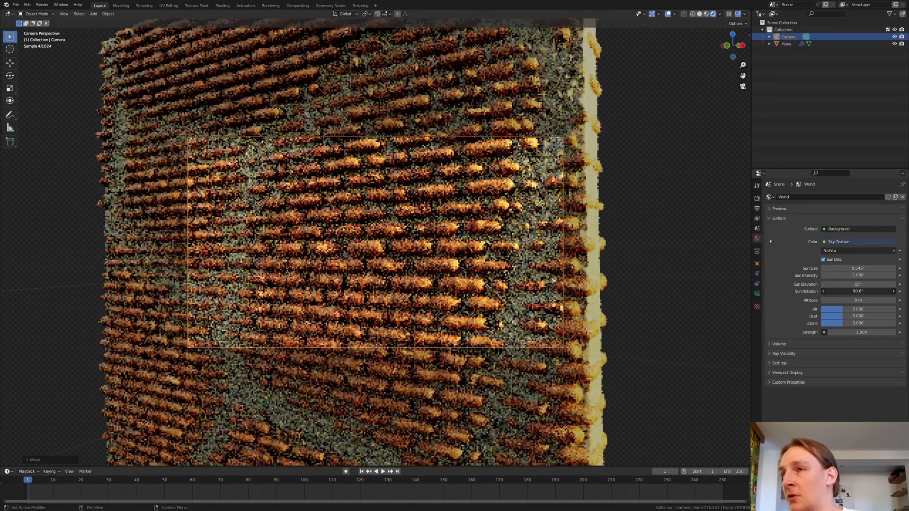
left_click_drag(858, 291, 875, 291)
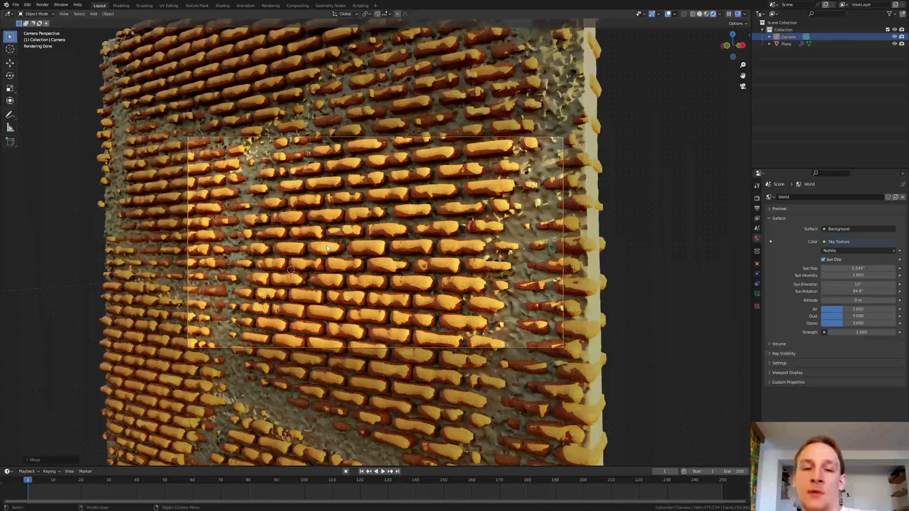
Add an empty to the scene as a focus target for the camera
key("shift+a")
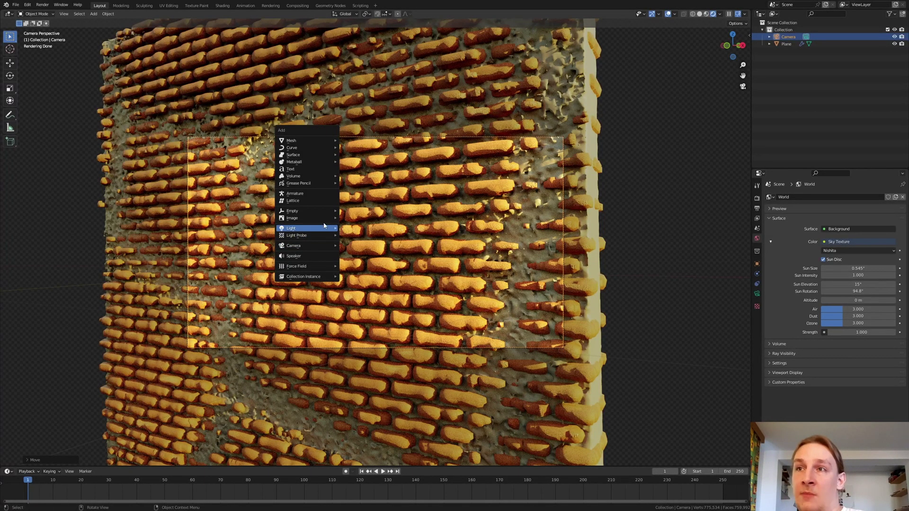
mouse_move(325, 215)
left_click(358, 219)
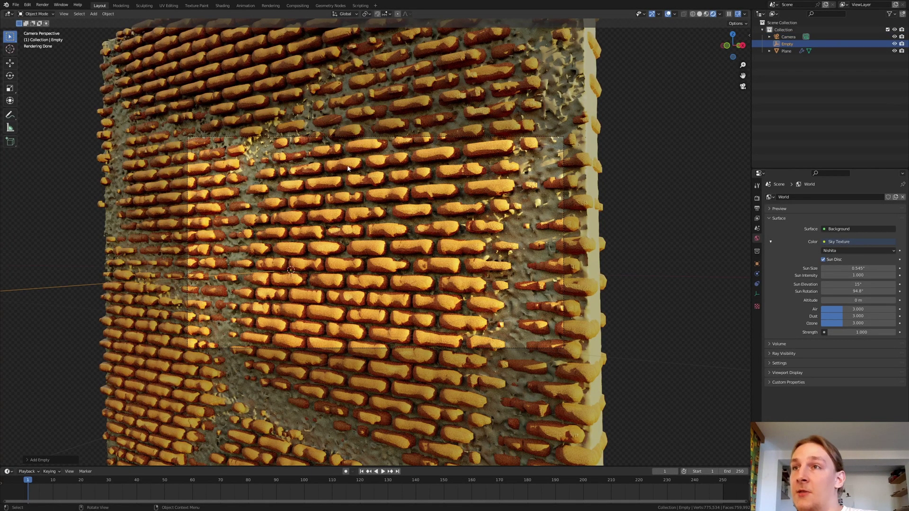
Place the empty on the bricks near the centre of the camera frame with Face Project snapping, and return snapping to Increment
left_click(385, 14)
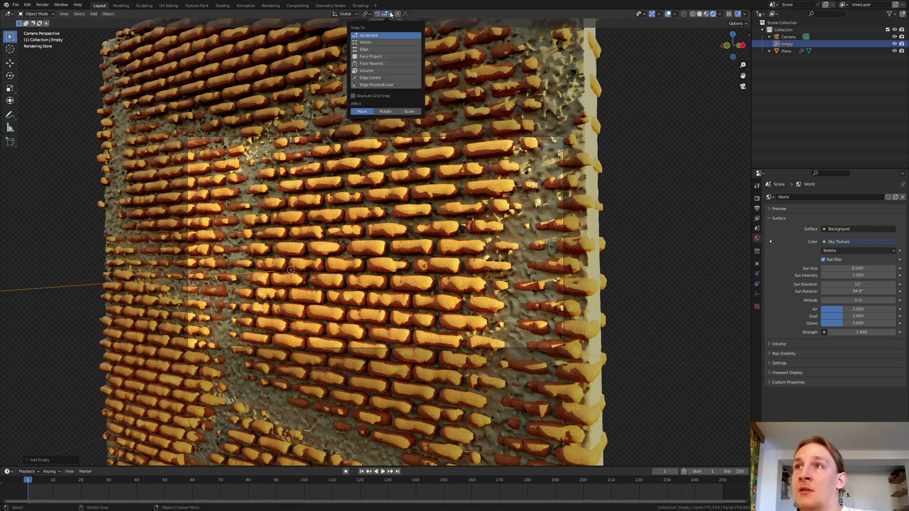
left_click(384, 57)
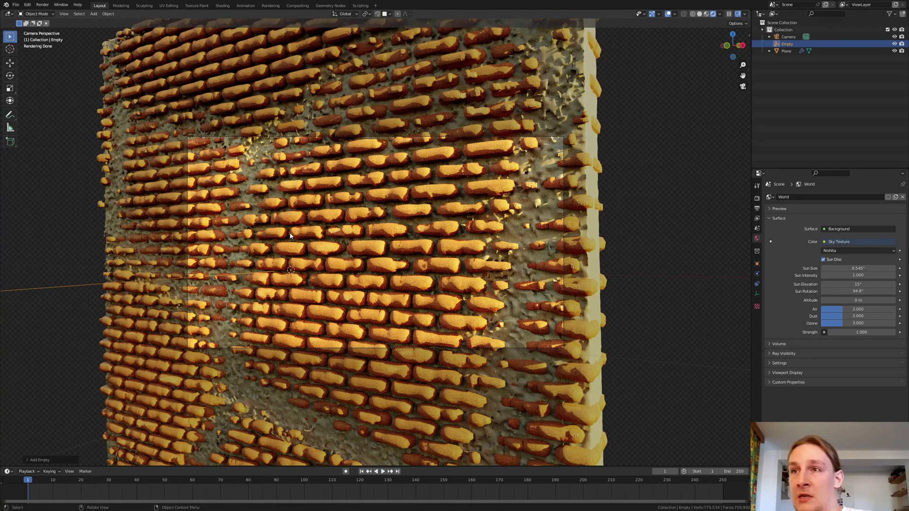
key("g")
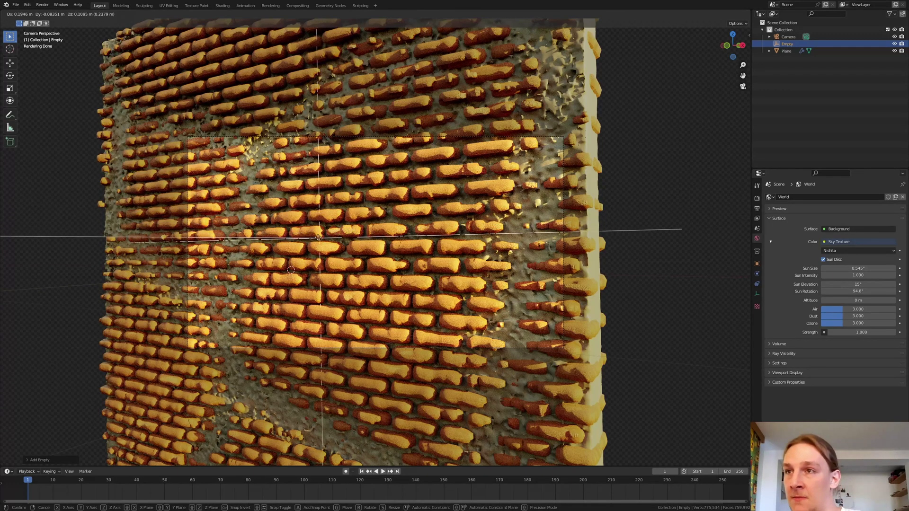
left_click(357, 229)
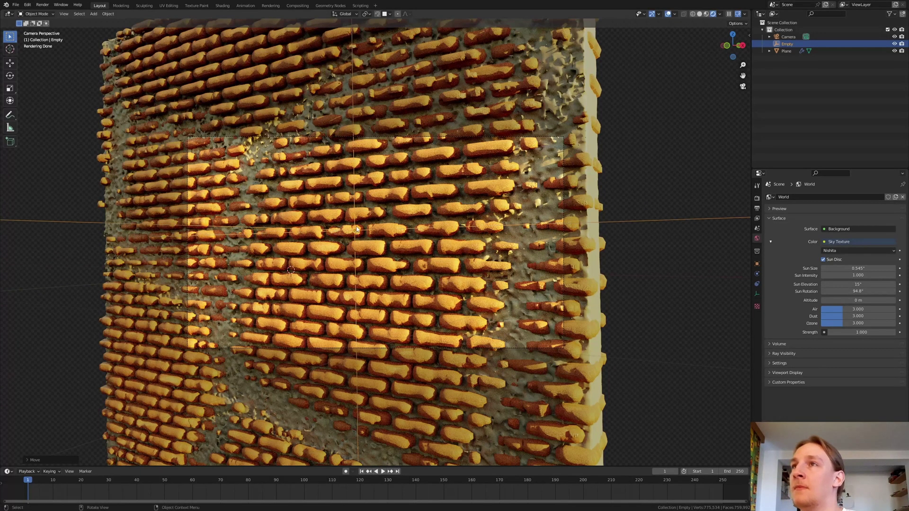
left_click(386, 14)
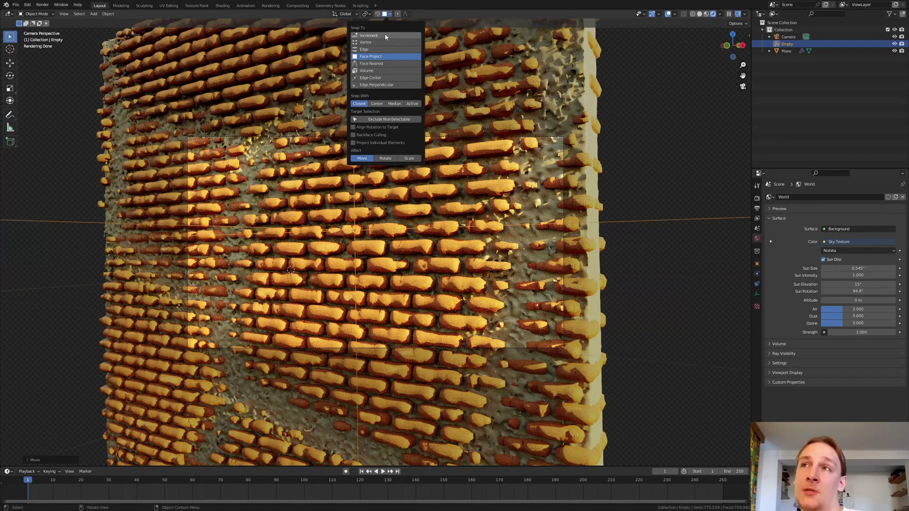
left_click(385, 36)
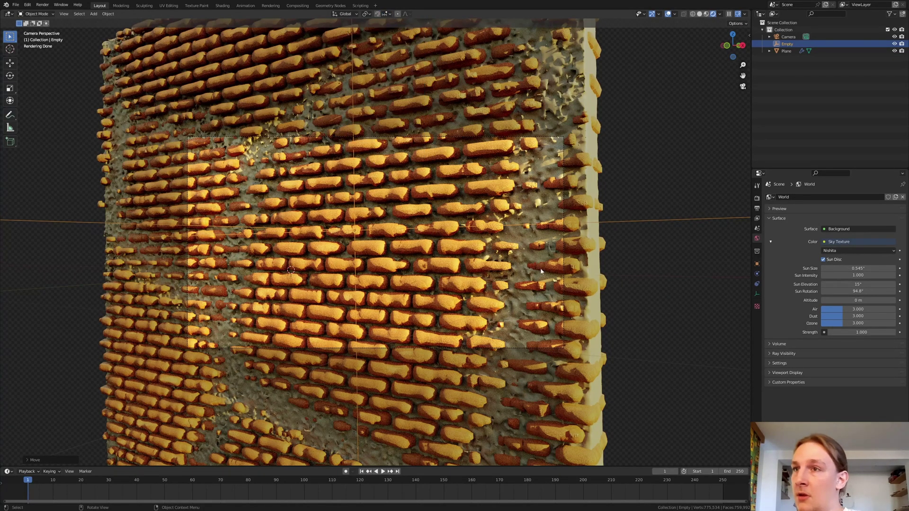
Enable the camera's depth of field and use the empty as its focus object
left_click(787, 37)
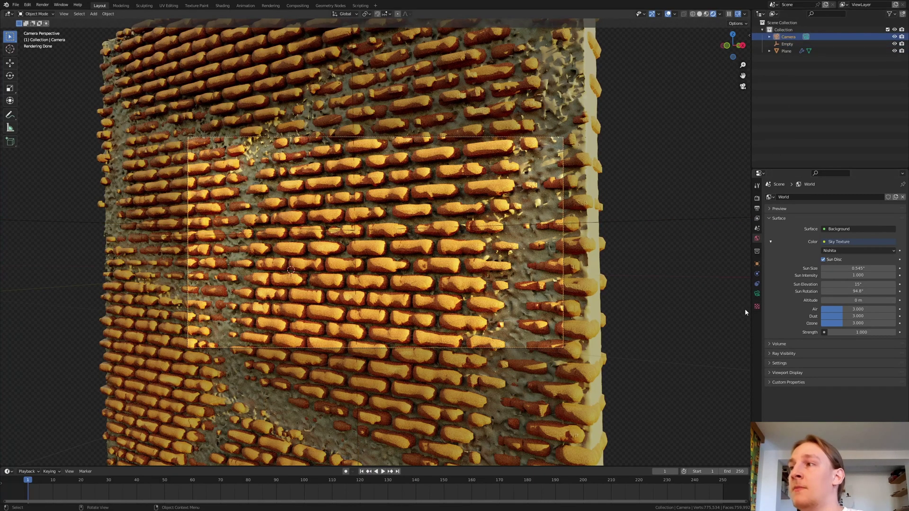
left_click(757, 295)
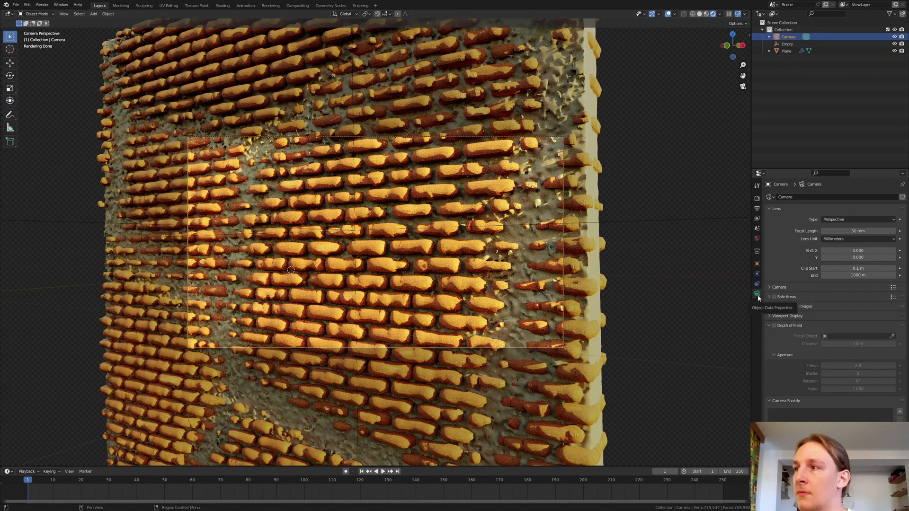
left_click(774, 326)
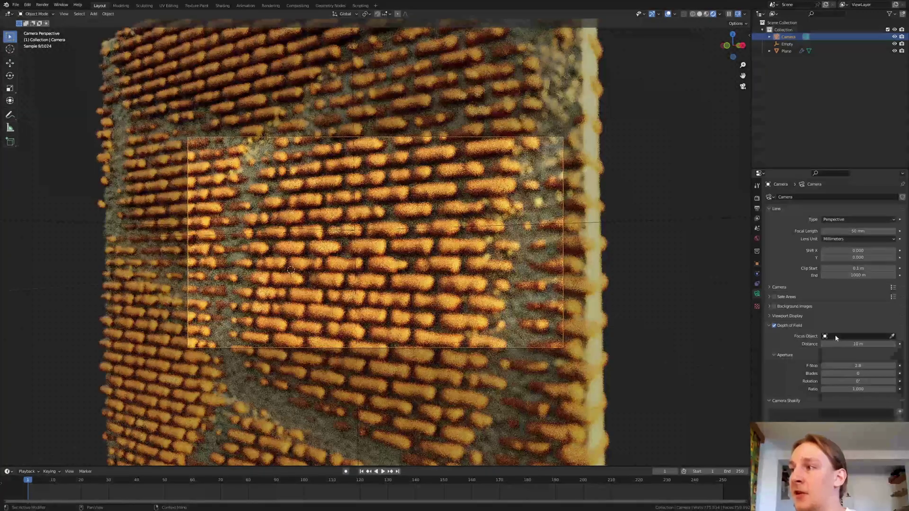
left_click(830, 337)
left_click(832, 354)
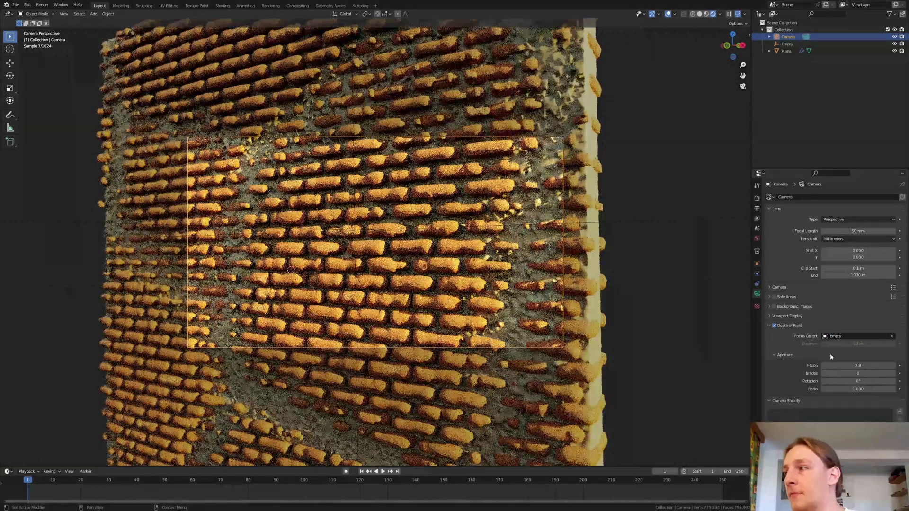
Set the camera's aperture F-Stop to 0.5 for a stronger depth-of-field blur
left_click(857, 365)
type("0.5")
key("Return")
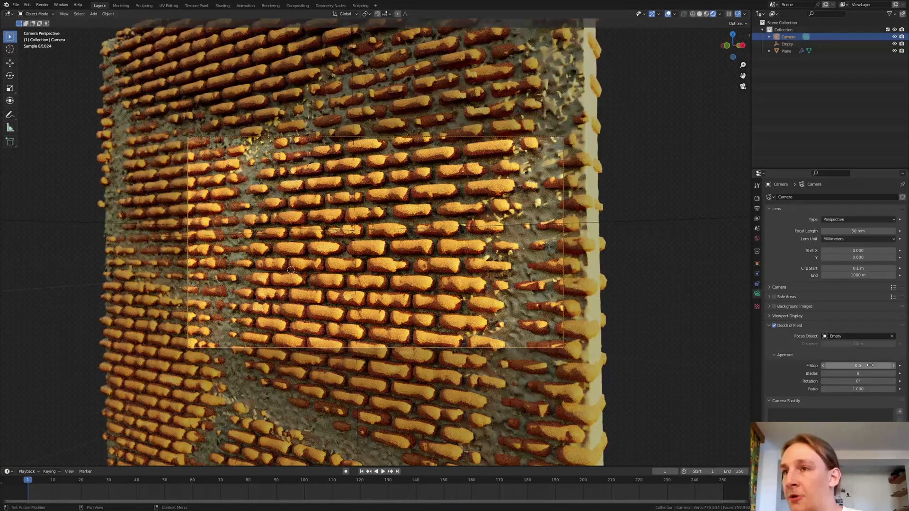
scroll(373, 217, "up", 2)
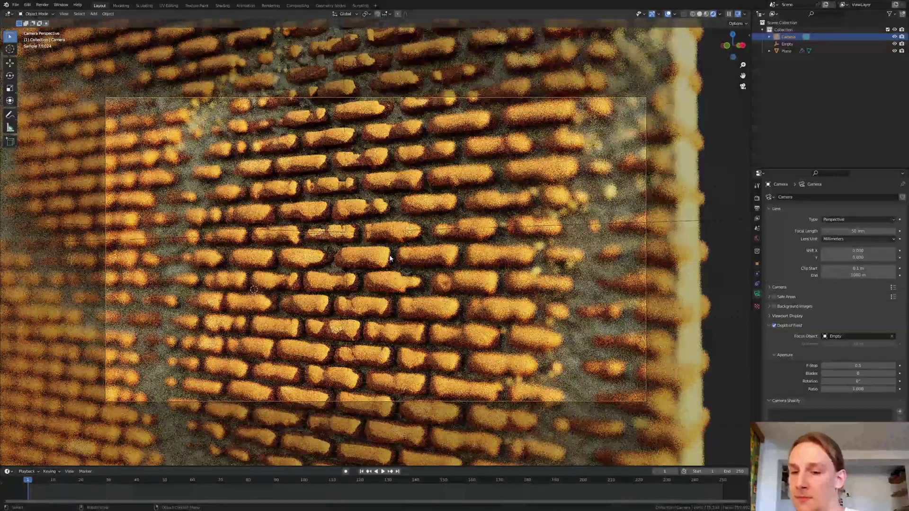
Turn off denoising for the final render and set the render Max Samples to 1280
left_click(757, 198)
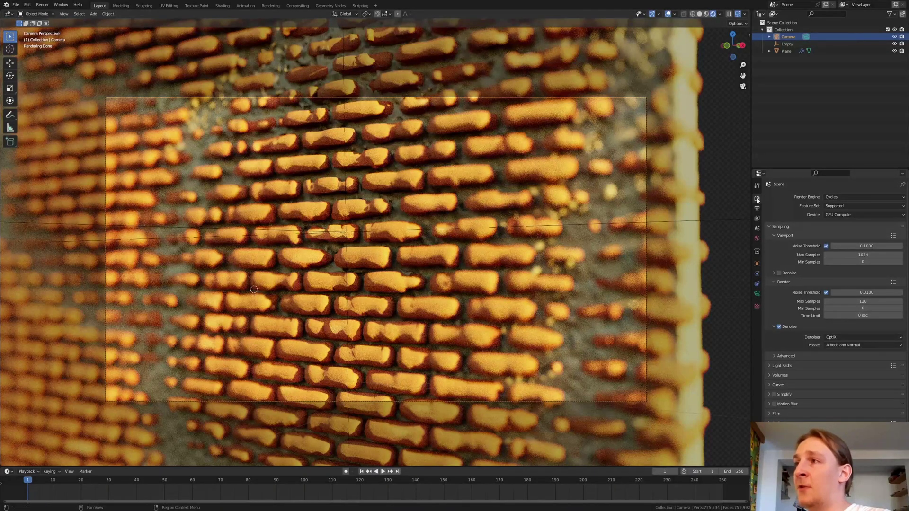
left_click(778, 326)
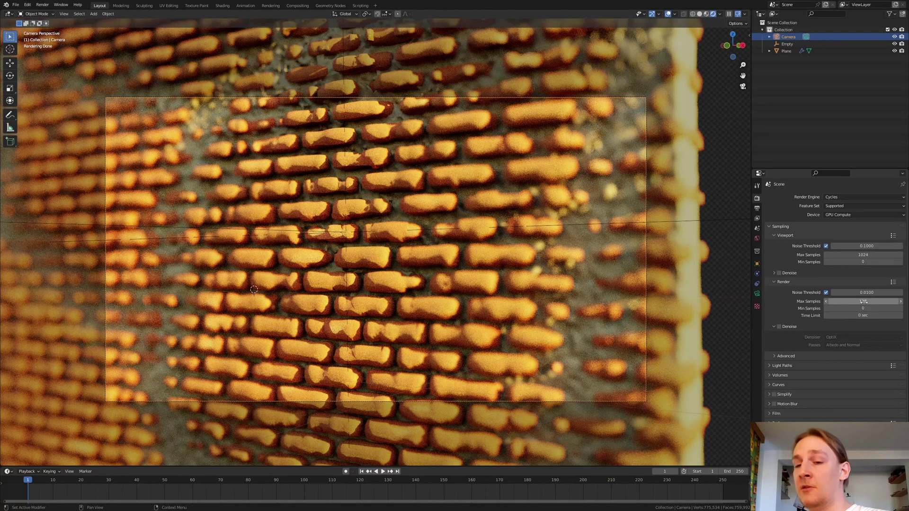
left_click(850, 300)
type("1")
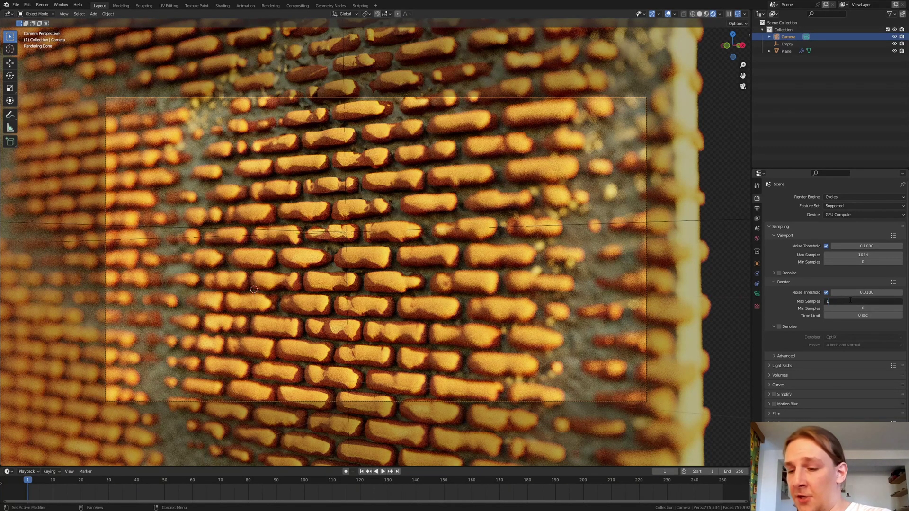
type("280")
key("Return")
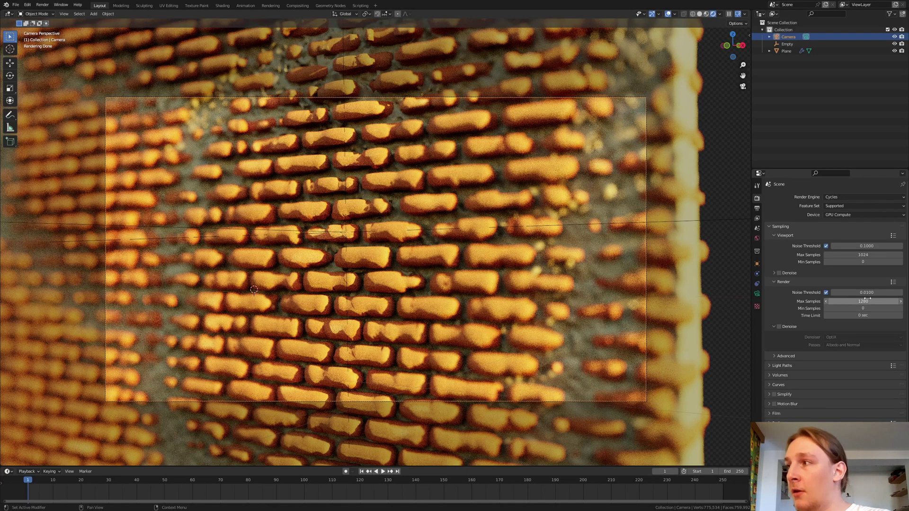
left_click_drag(871, 301, 859, 301)
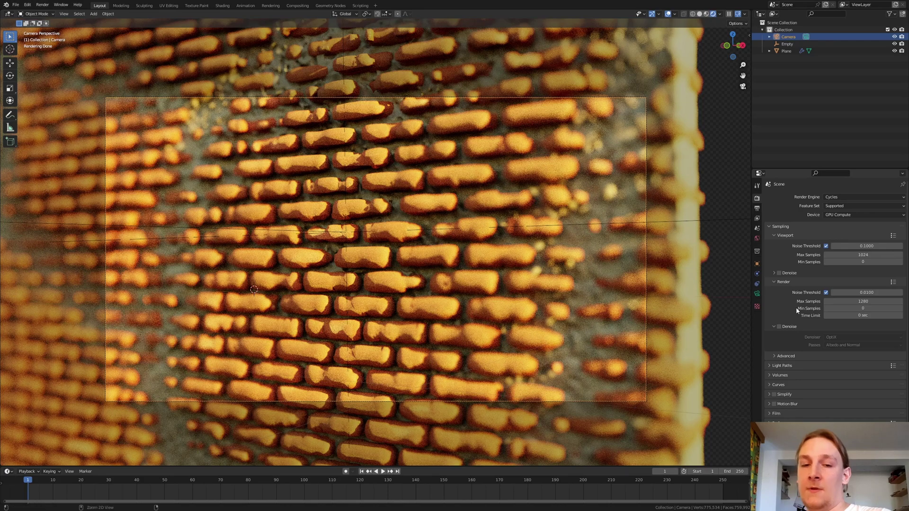
Save the project file and start rendering the camera view
key("ctrl+s")
key("F12")
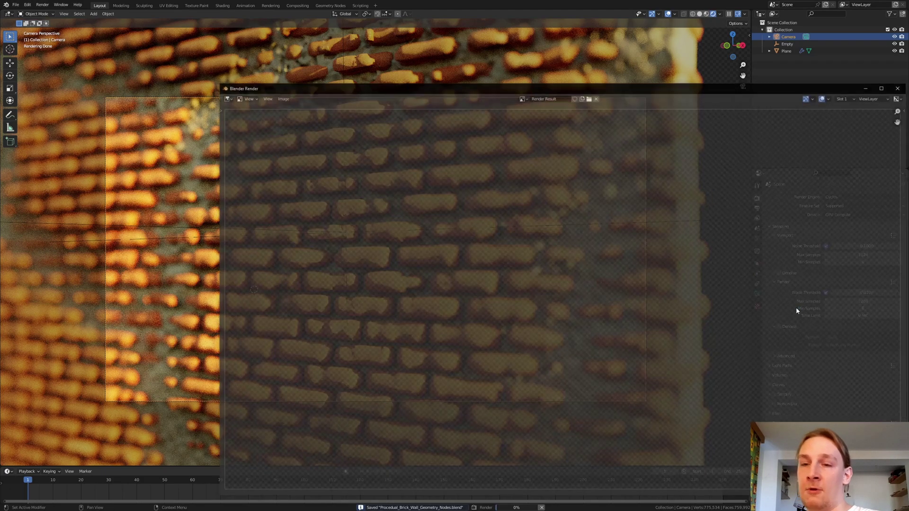